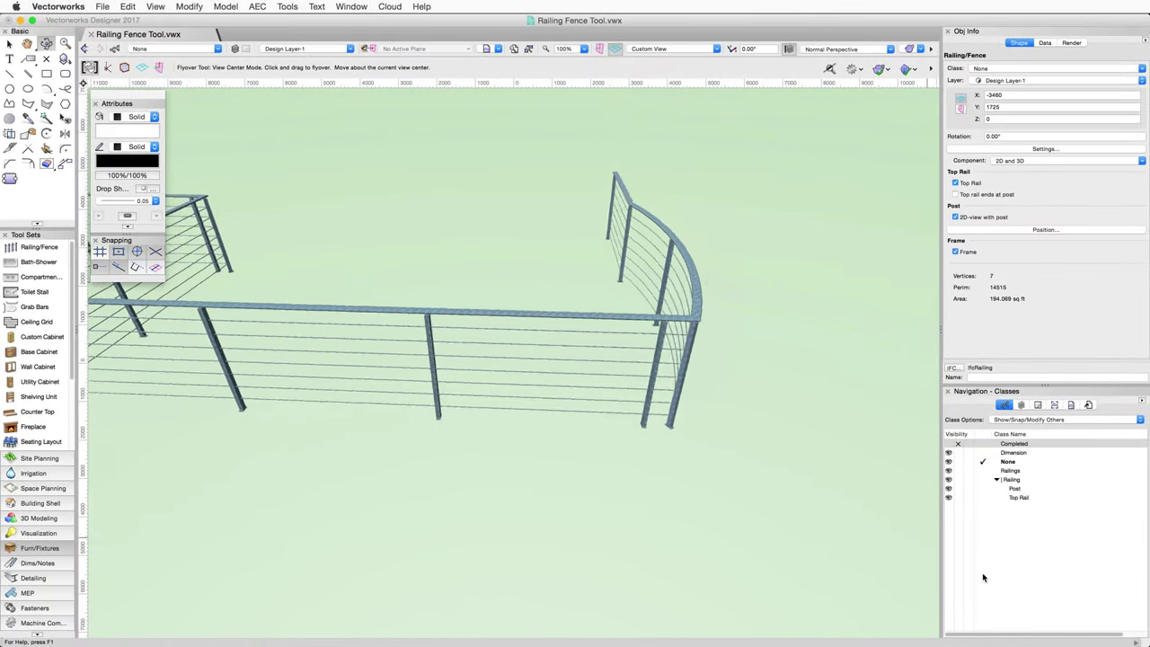
key(x)
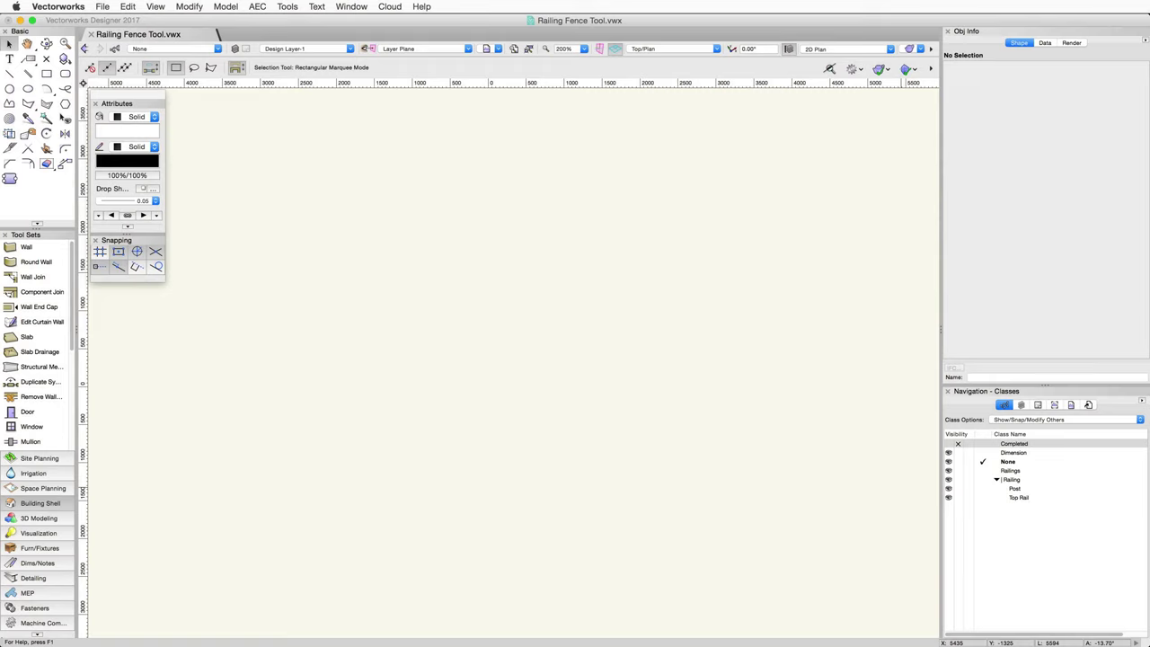
- Start a Railing/Fence in the Railing Al Horz Wire Bars style with three straight, stepped path segments beginning at about X -3460, Y 1725
click(33, 553)
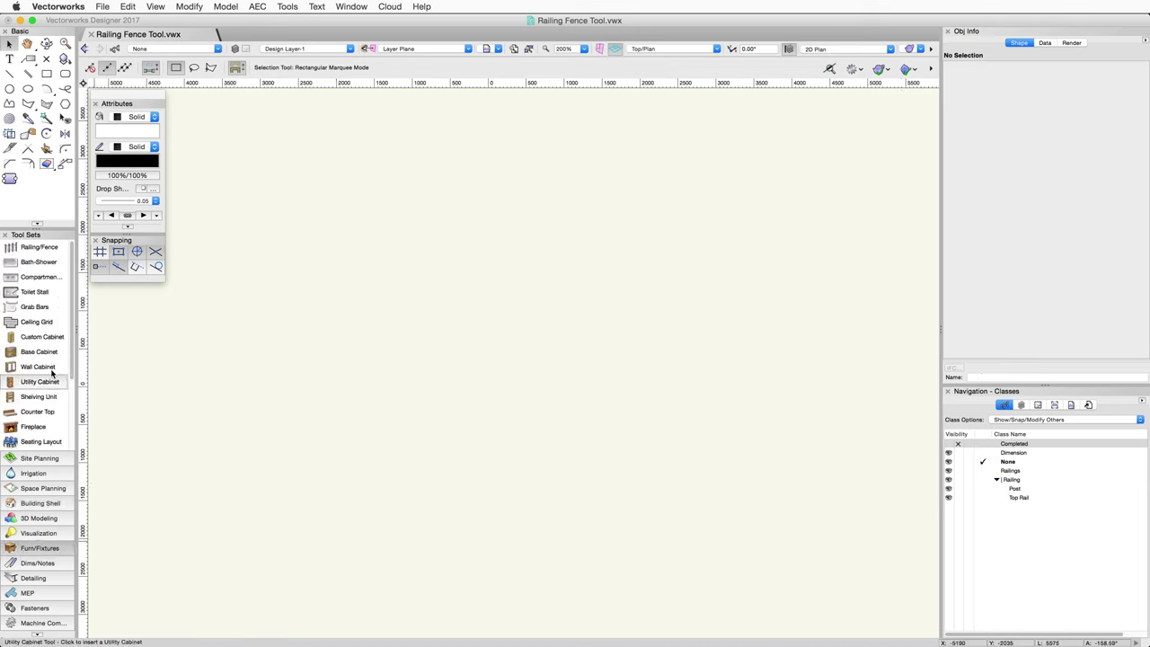
click(51, 251)
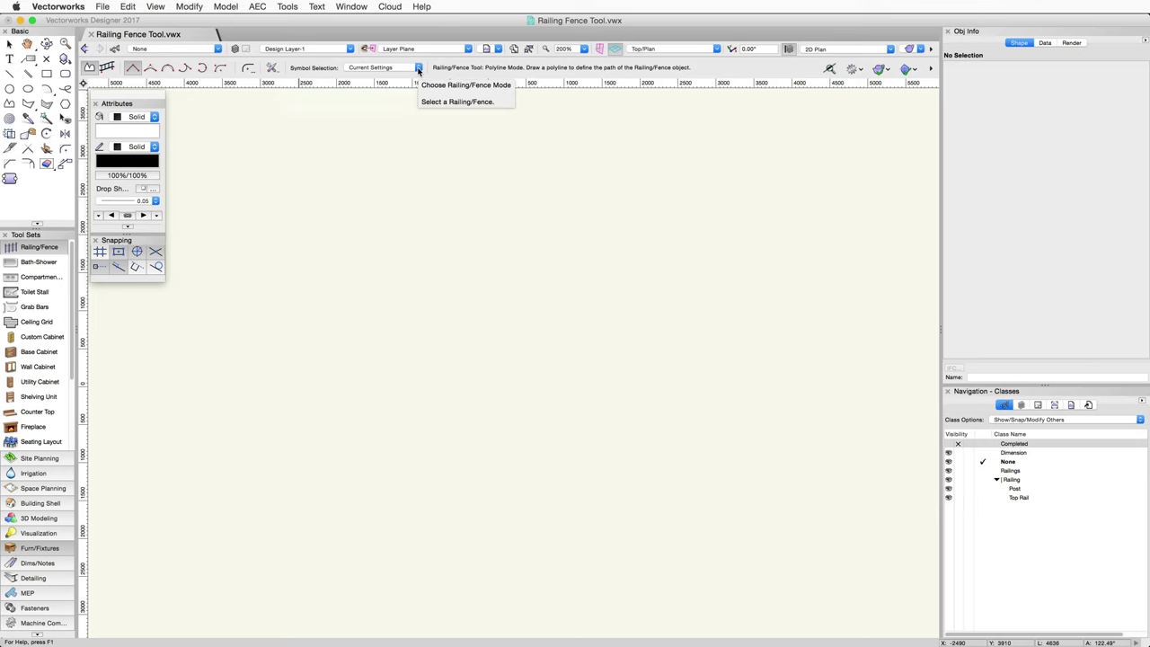
click(417, 68)
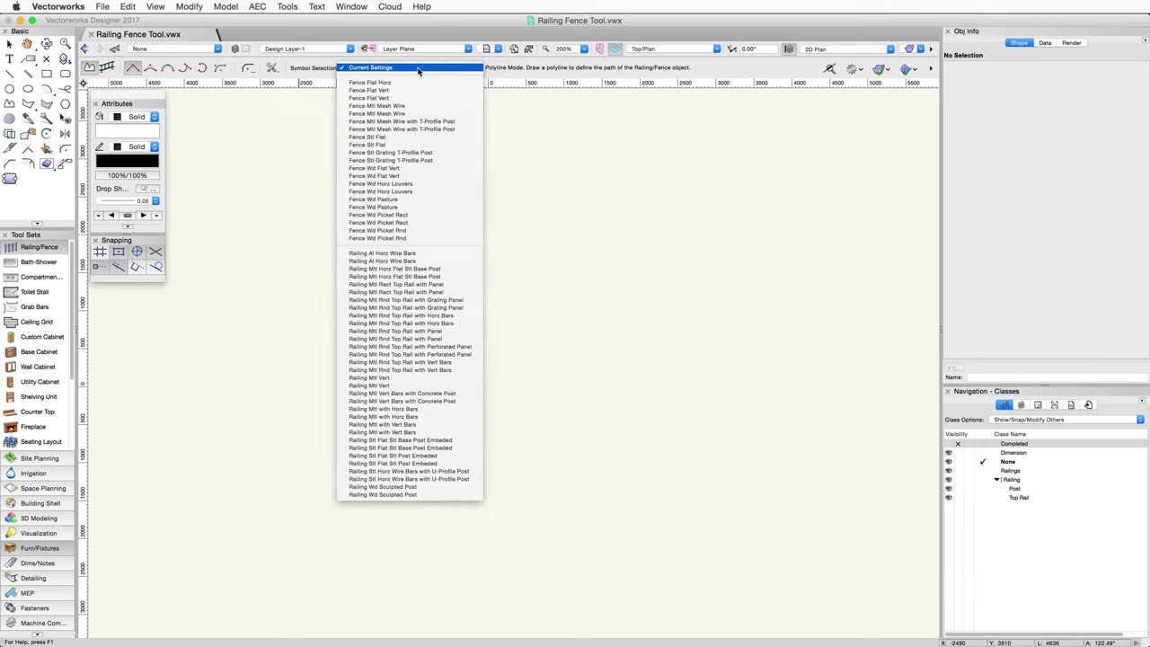
click(436, 253)
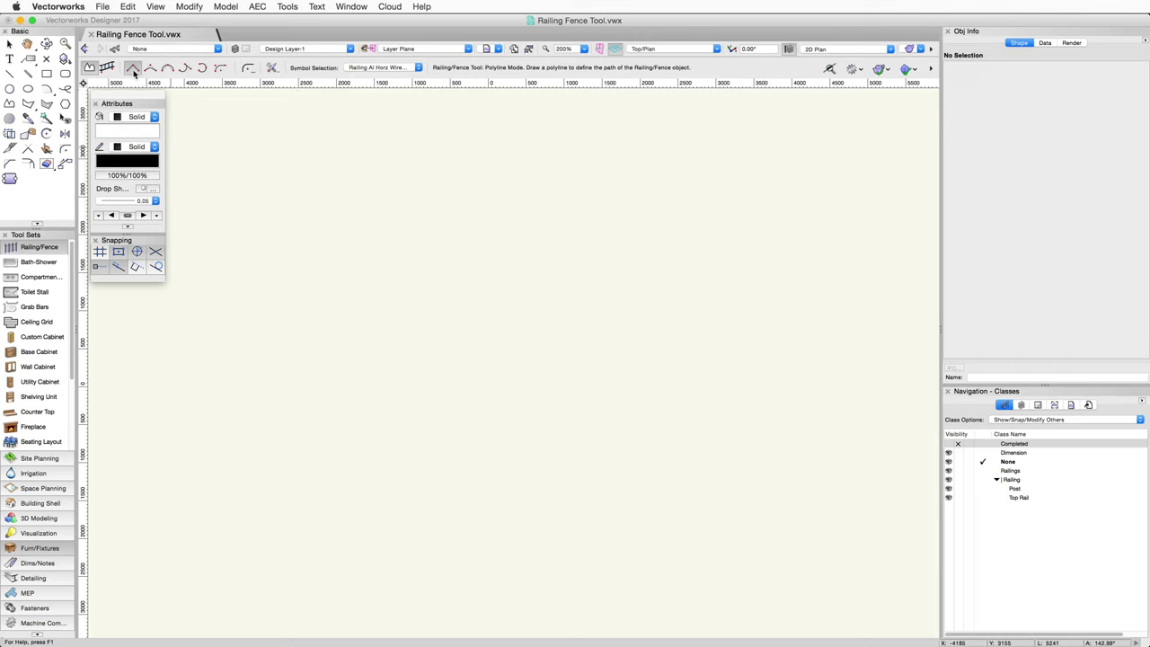
click(225, 255)
click(469, 255)
click(469, 447)
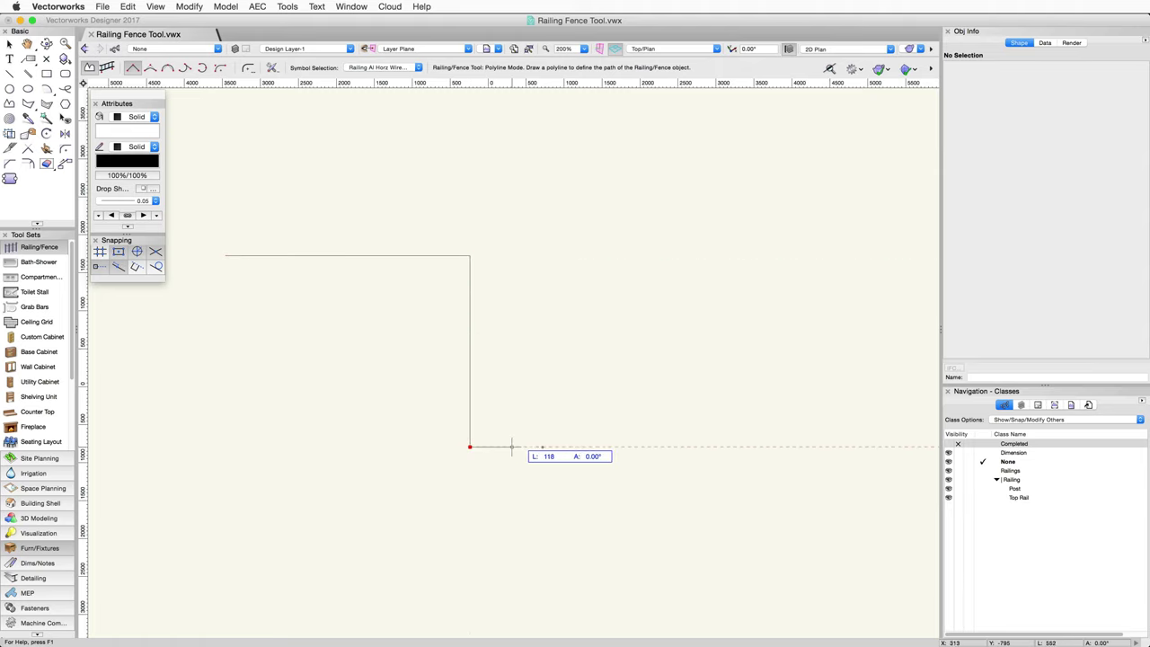
click(830, 446)
- Add an outward-bulging arc segment to the railing path, running upward and ending level with the path's start point
key(i)
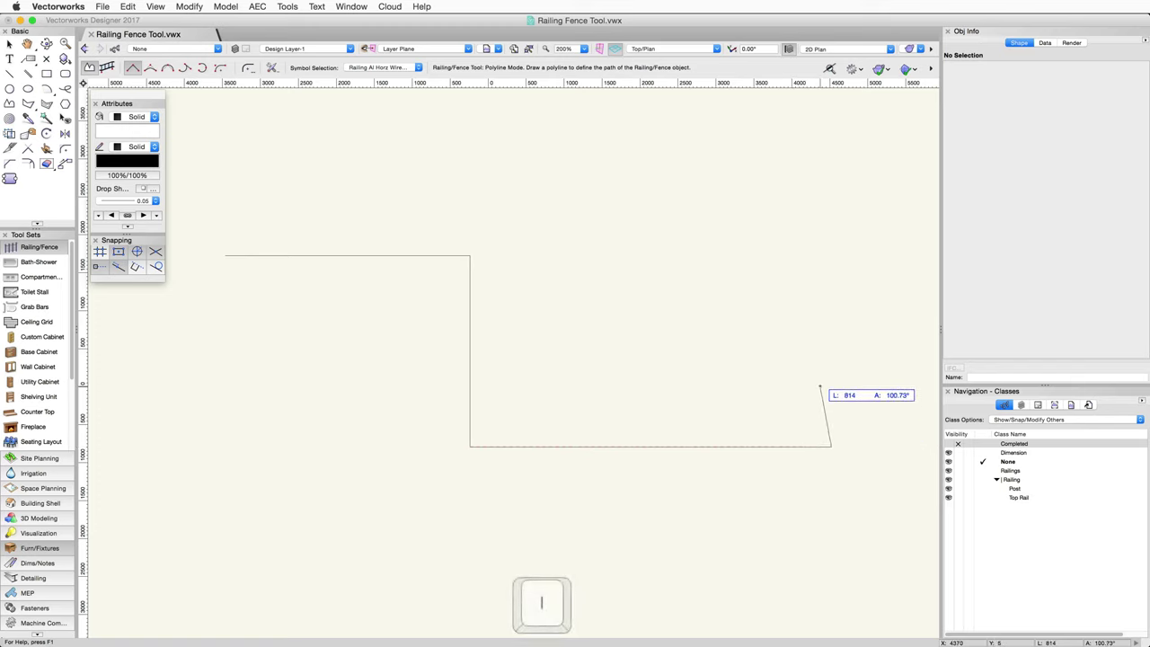
key(i)
key(i)
key(i)
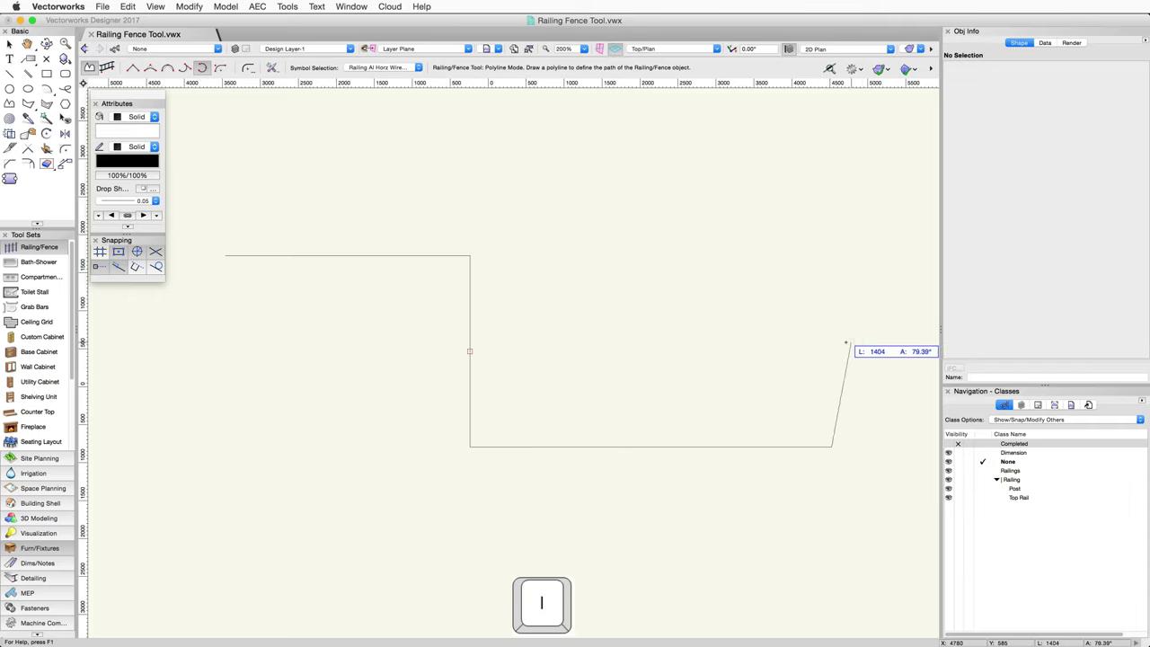
click(844, 342)
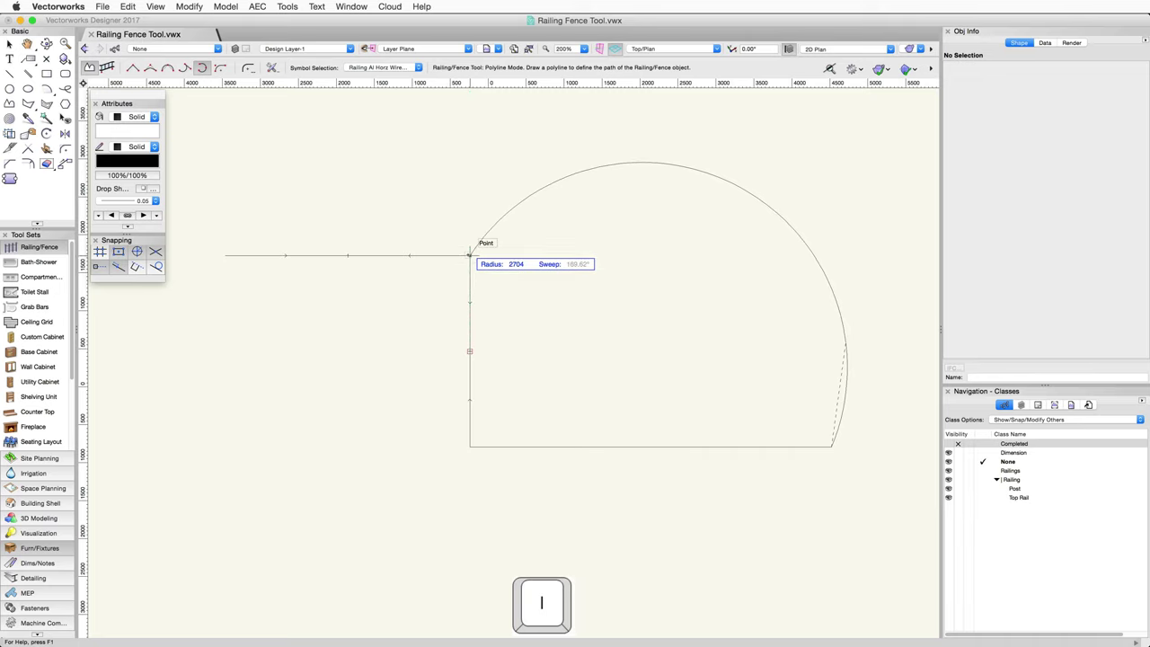
click(828, 255)
- Return to straight corner segments, add a vertical segment upward from the arc's end, and finish the railing path
key(i)
key(i)
key(i)
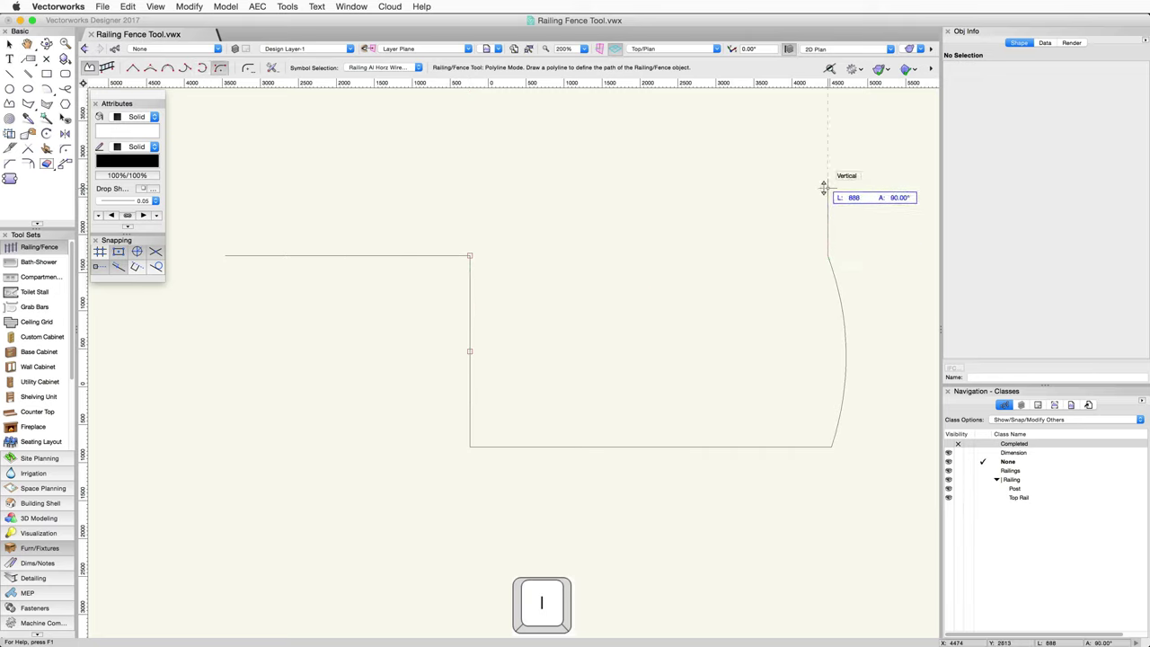
key(i)
key(i)
key(i)
key(i)
key(i)
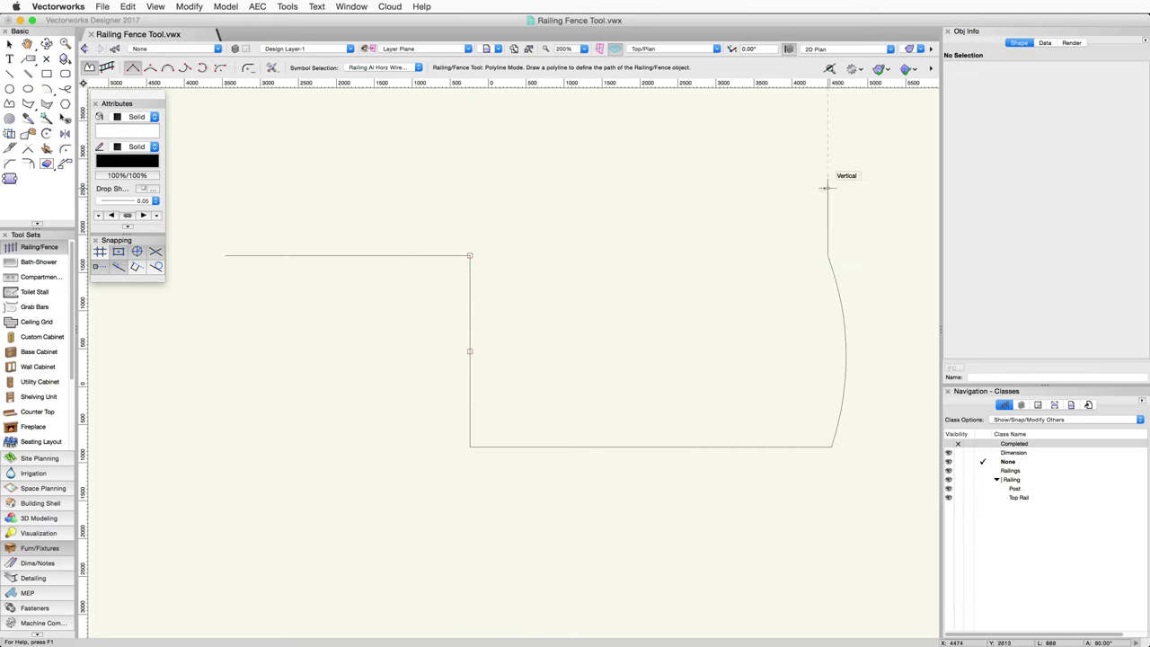
click(829, 145)
double_click(829, 146)
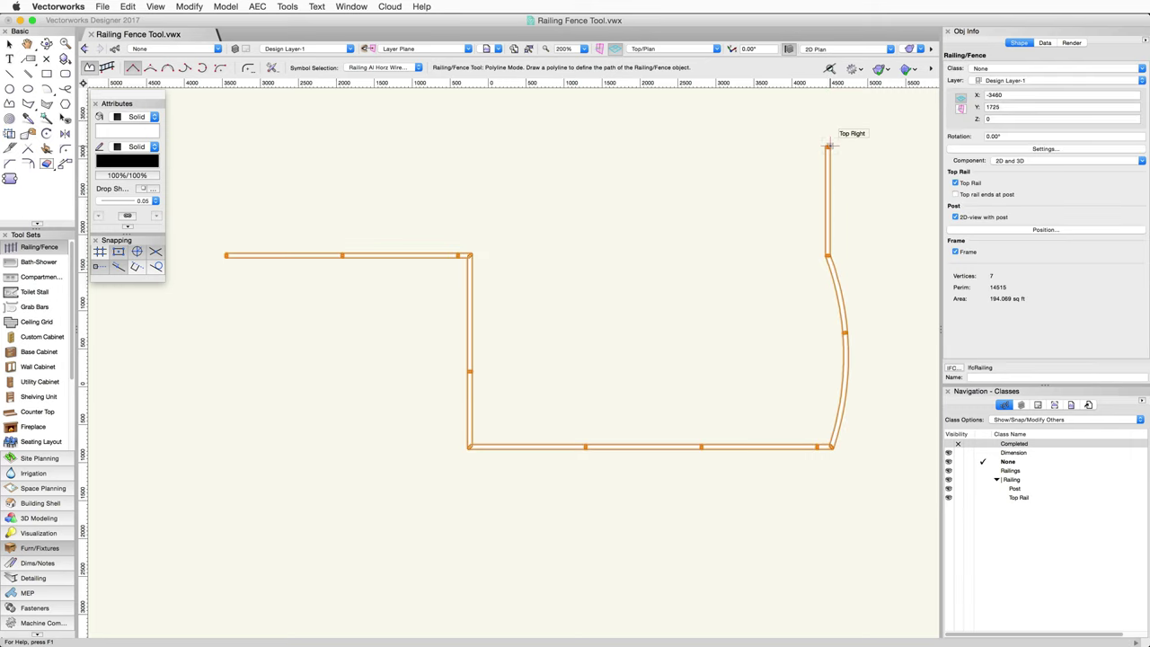
- Show the railing in Left Isometric view and orbit around it to examine the posts along the straight and curved sections
click(667, 49)
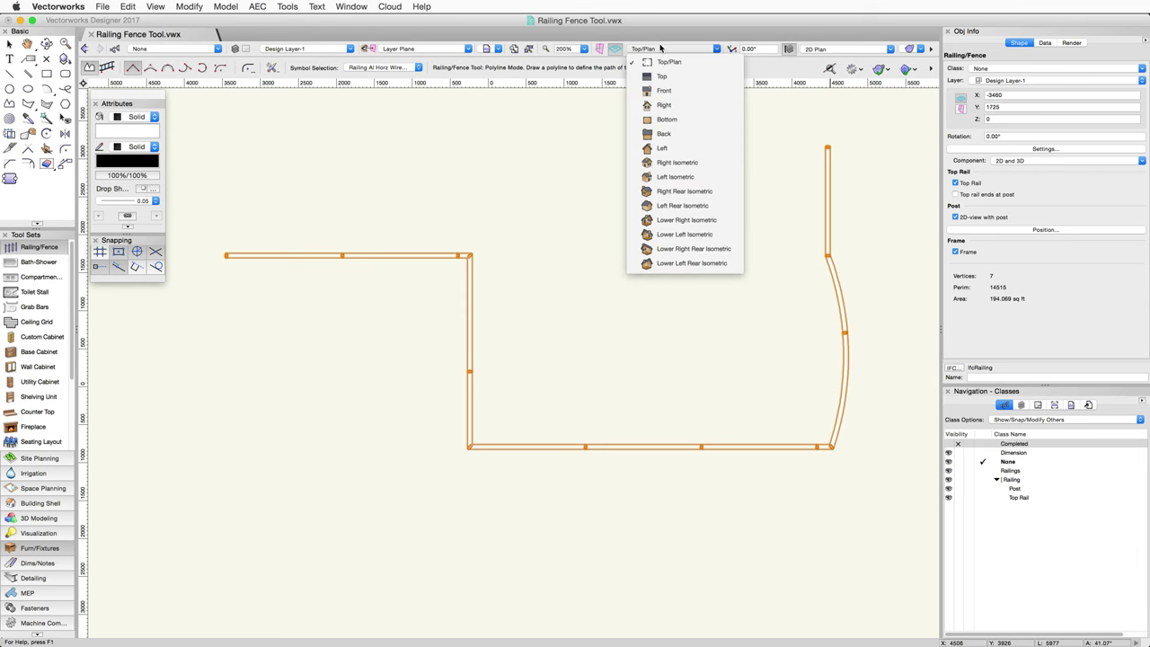
click(685, 177)
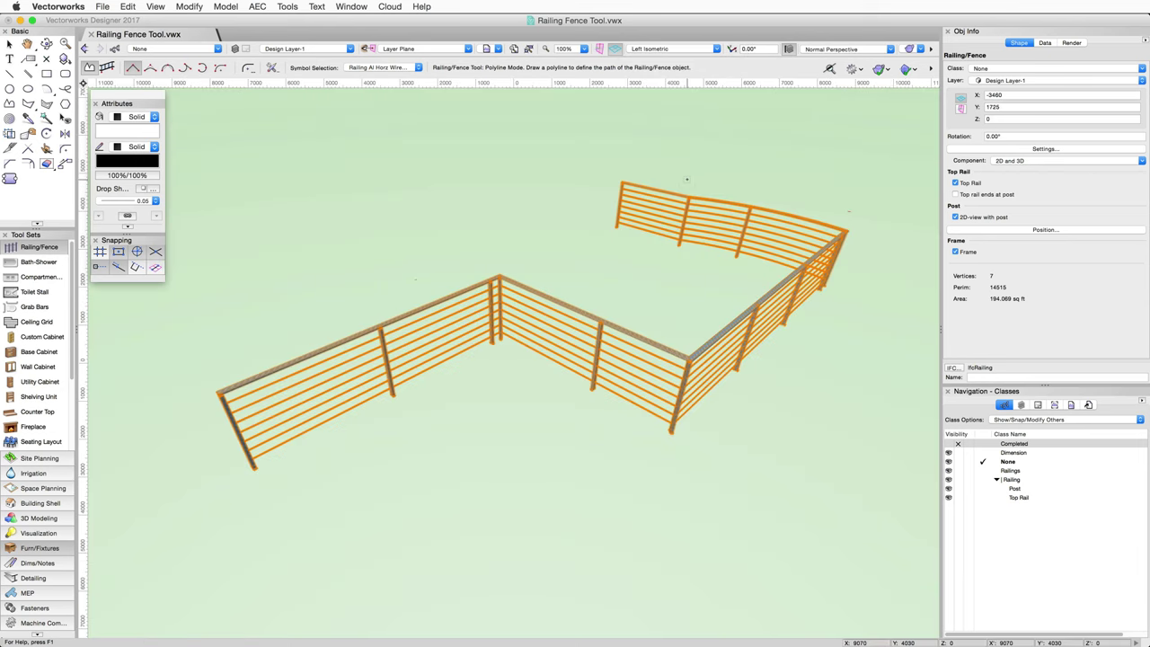
key(x)
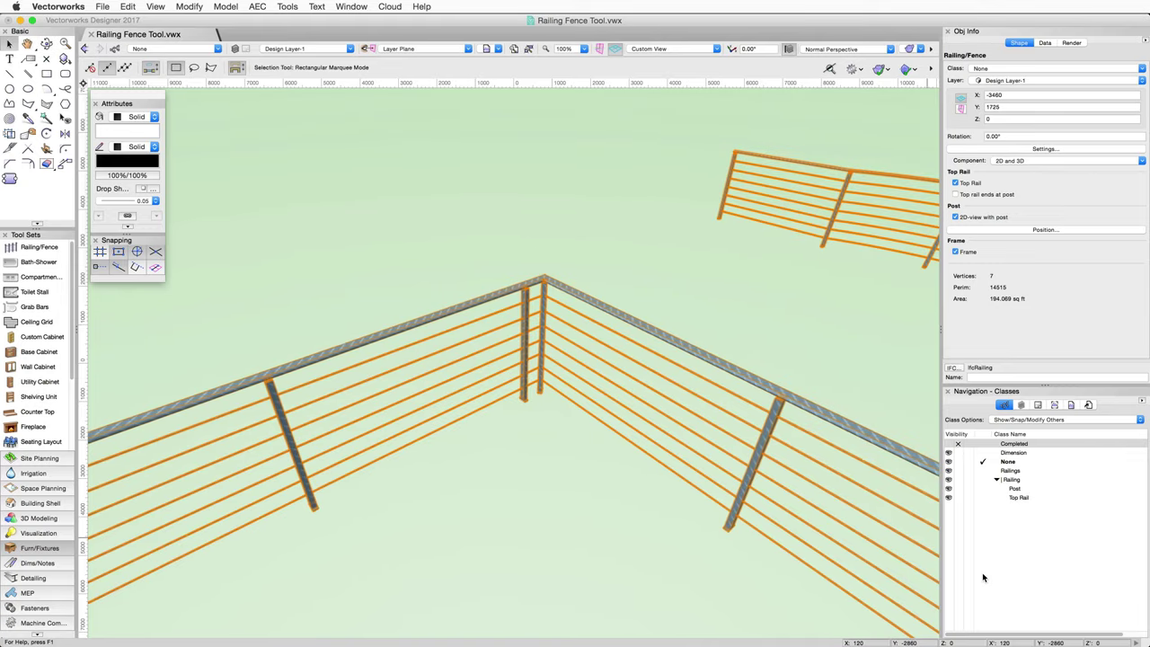
key(shift+c)
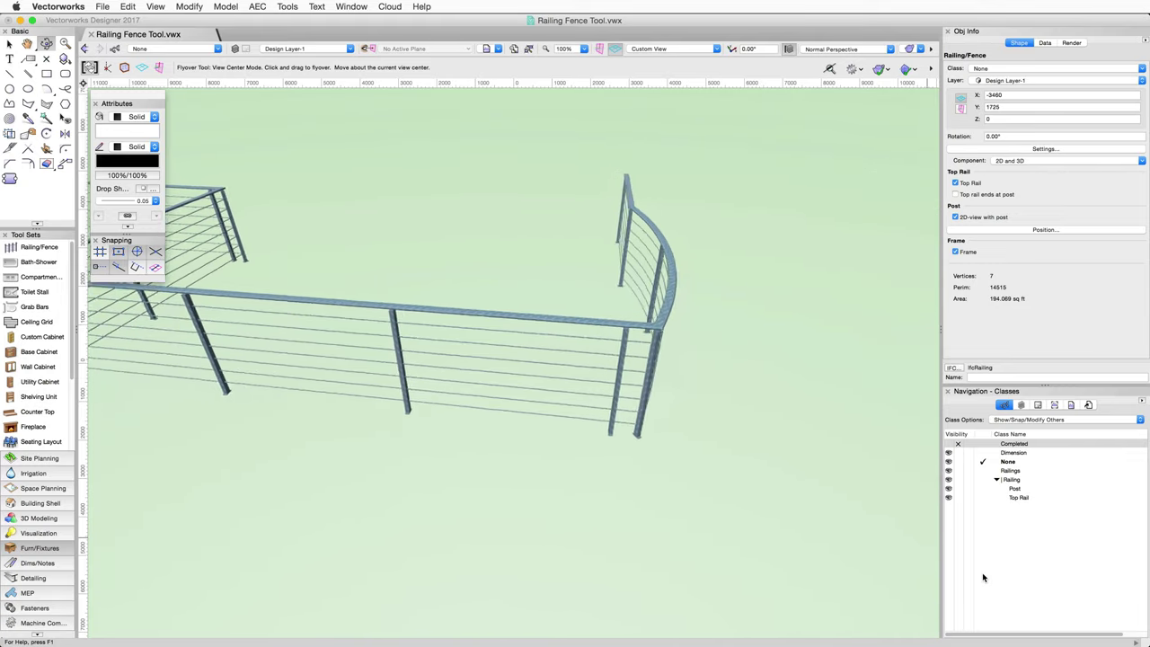
key(x)
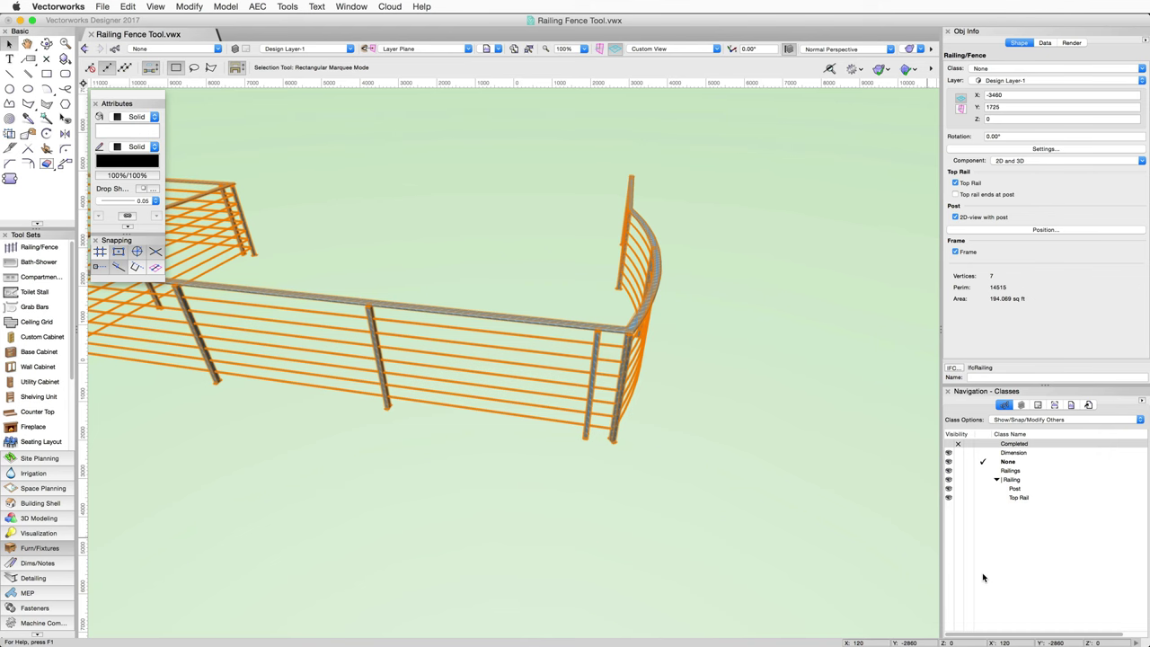
key(shift+c)
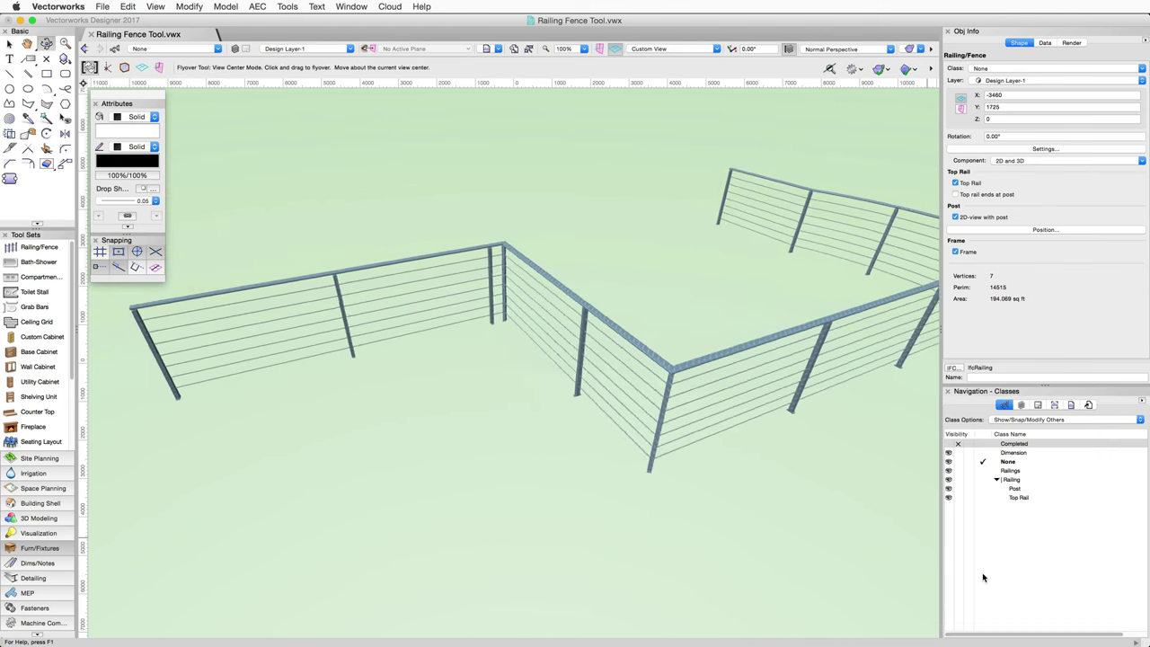
key(x)
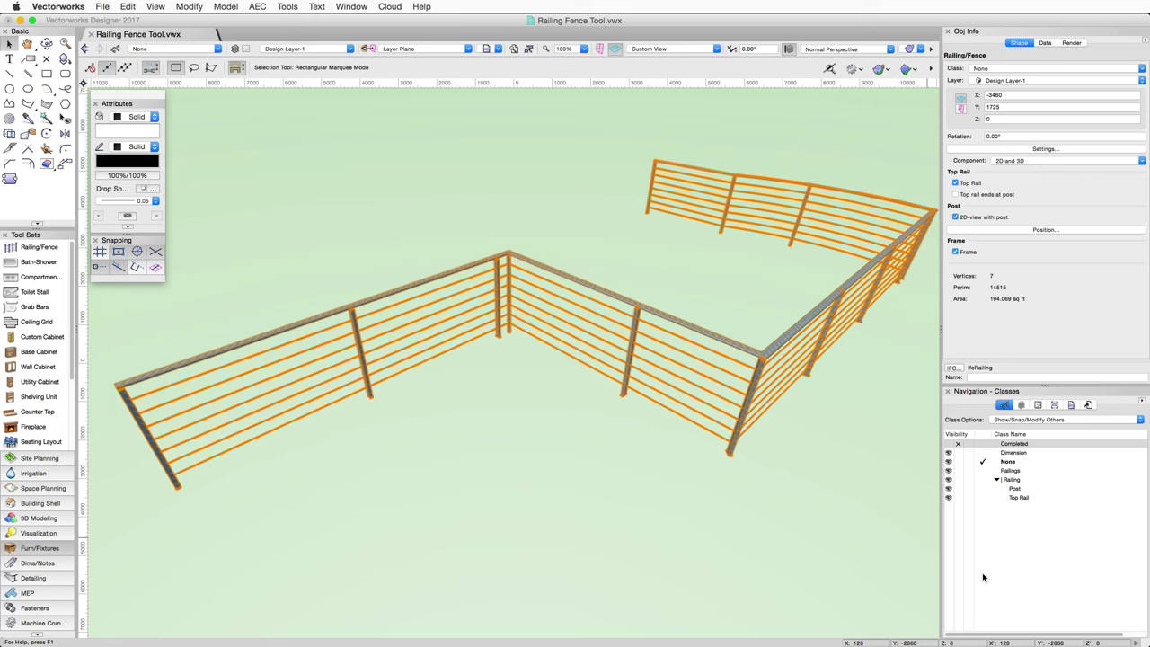
- Set the Offset Position of railing post 3 to -800 in the post position settings
click(1044, 230)
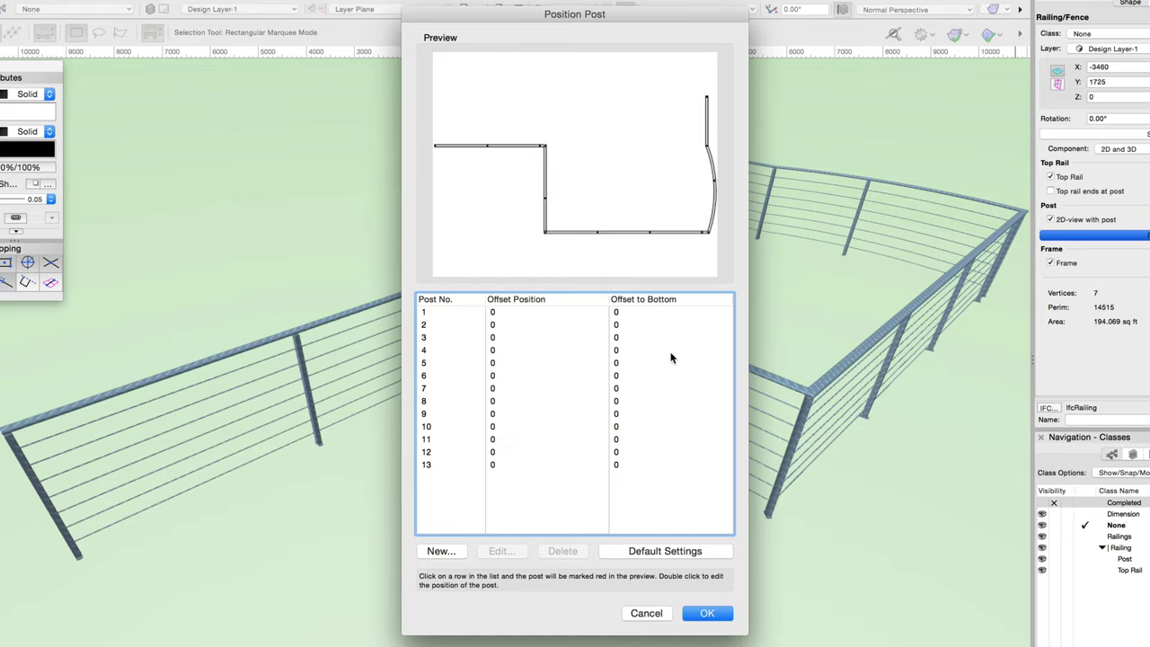
click(503, 337)
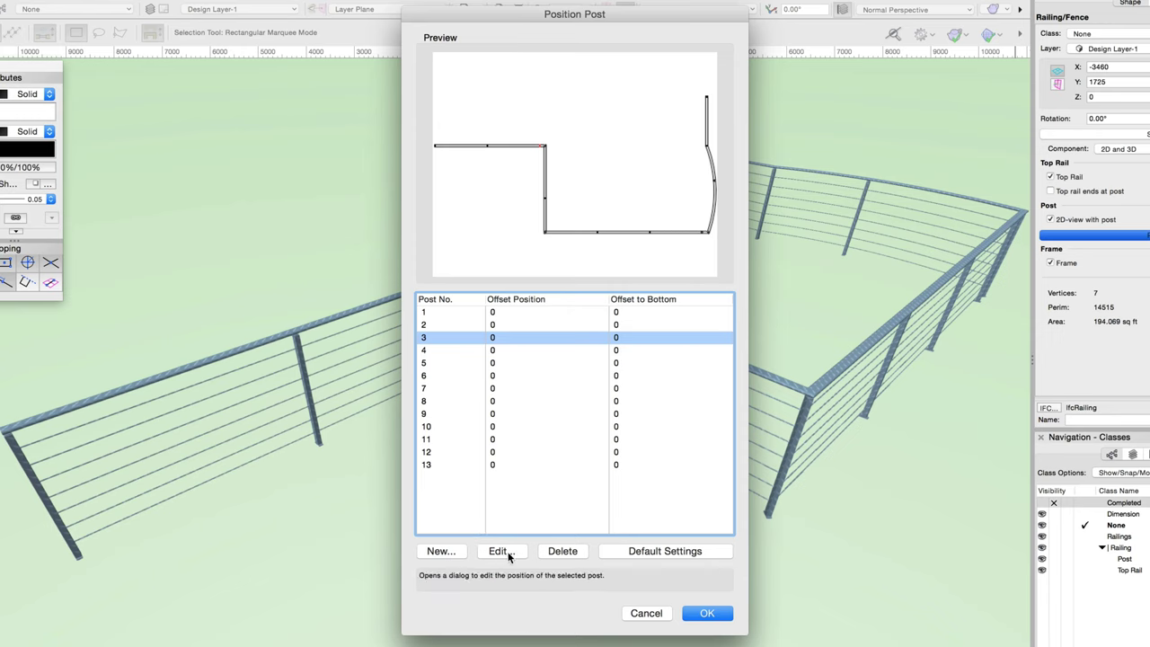
click(500, 550)
text(-800)
key(Return)
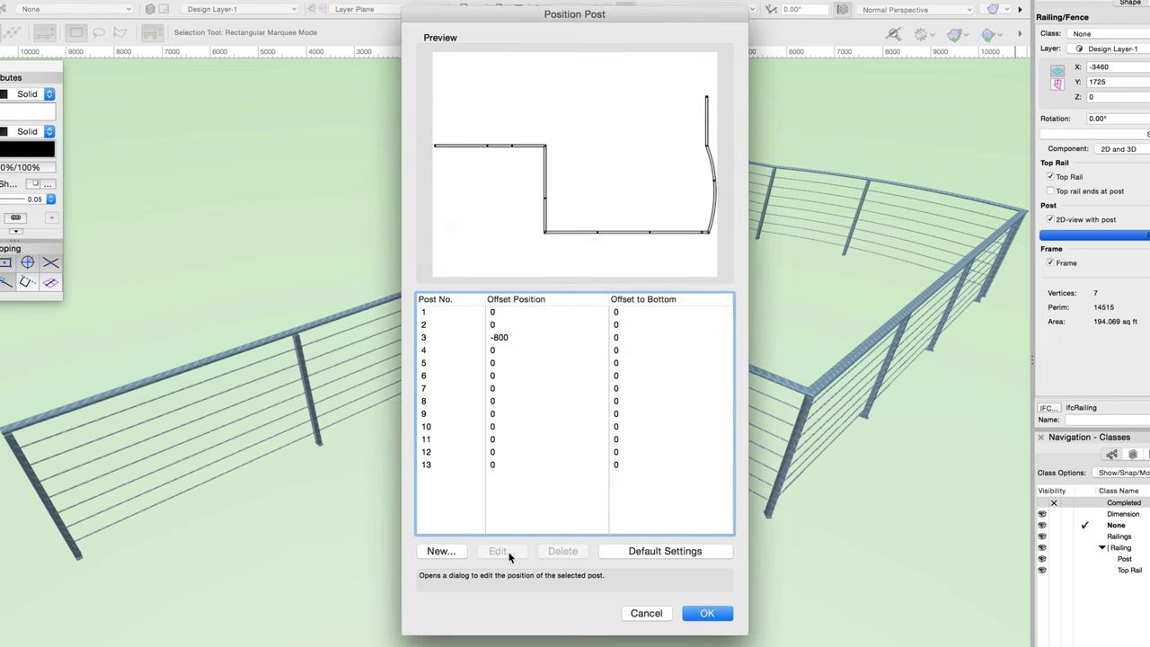
- Set the Offset Position of post 2 to -500 and apply the post position changes to the railing
click(500, 325)
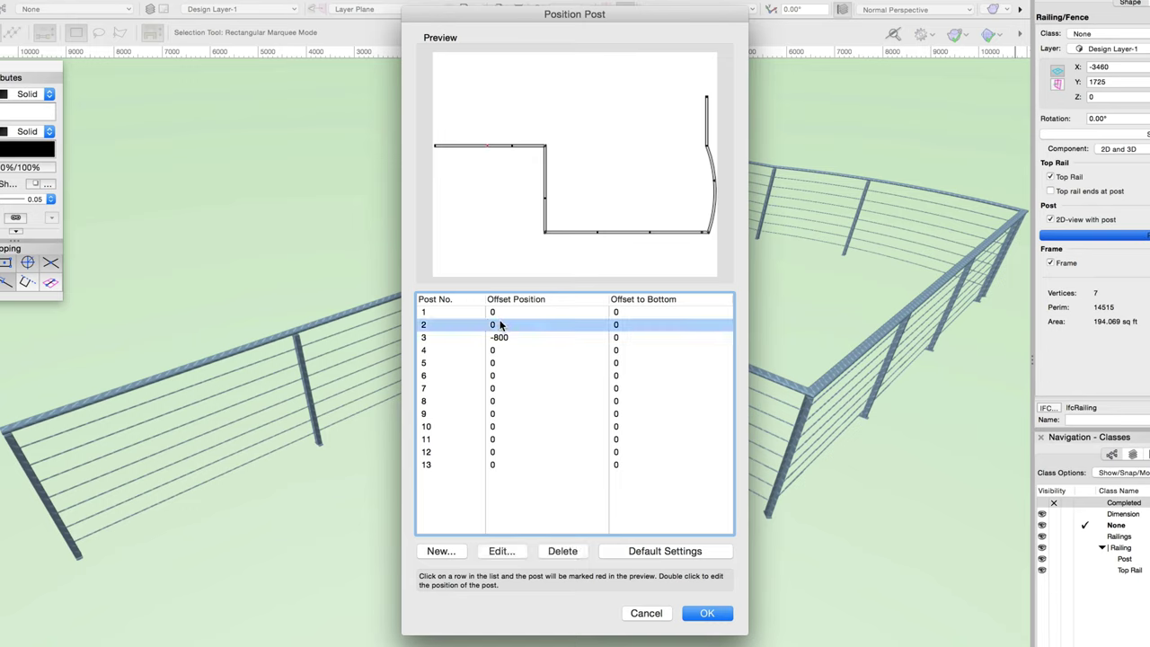
click(508, 551)
text(-500)
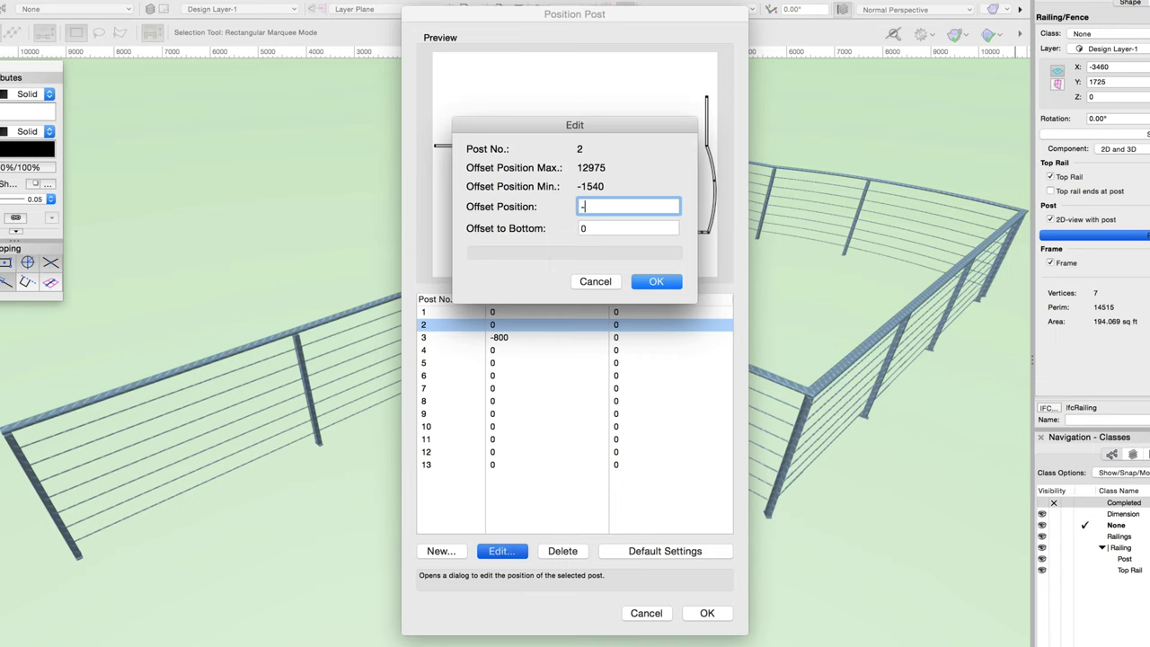
key(Return)
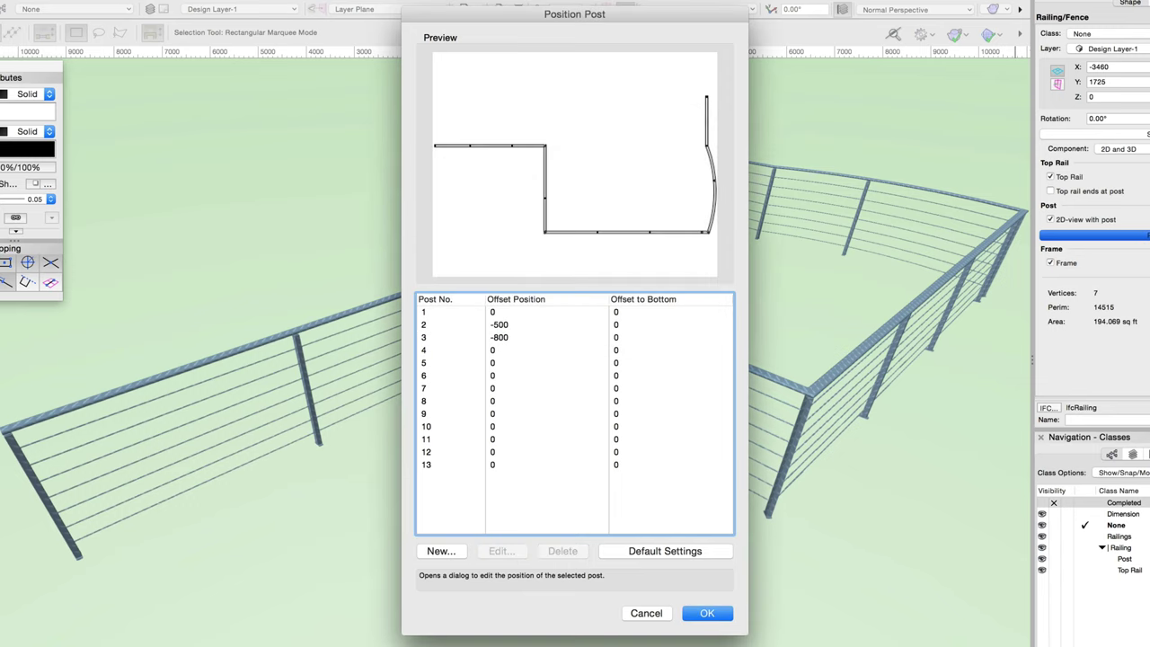
click(707, 614)
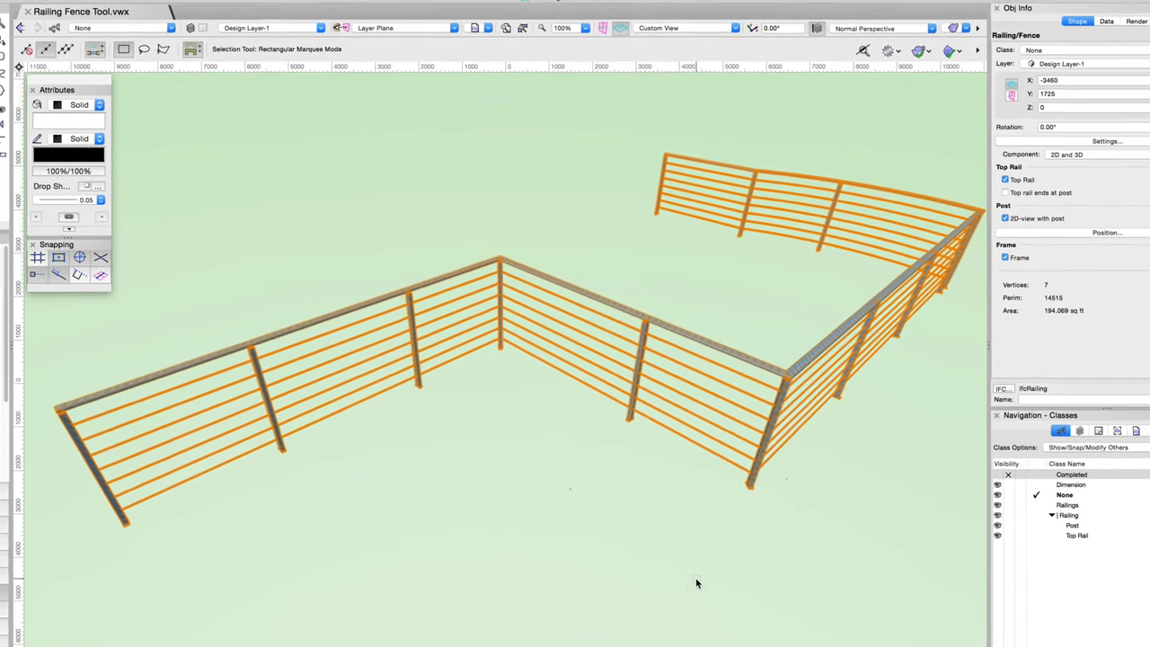
- Delete post 9, the extra post just before the corner with the curved section, and apply the change to the railing
key(shift+c)
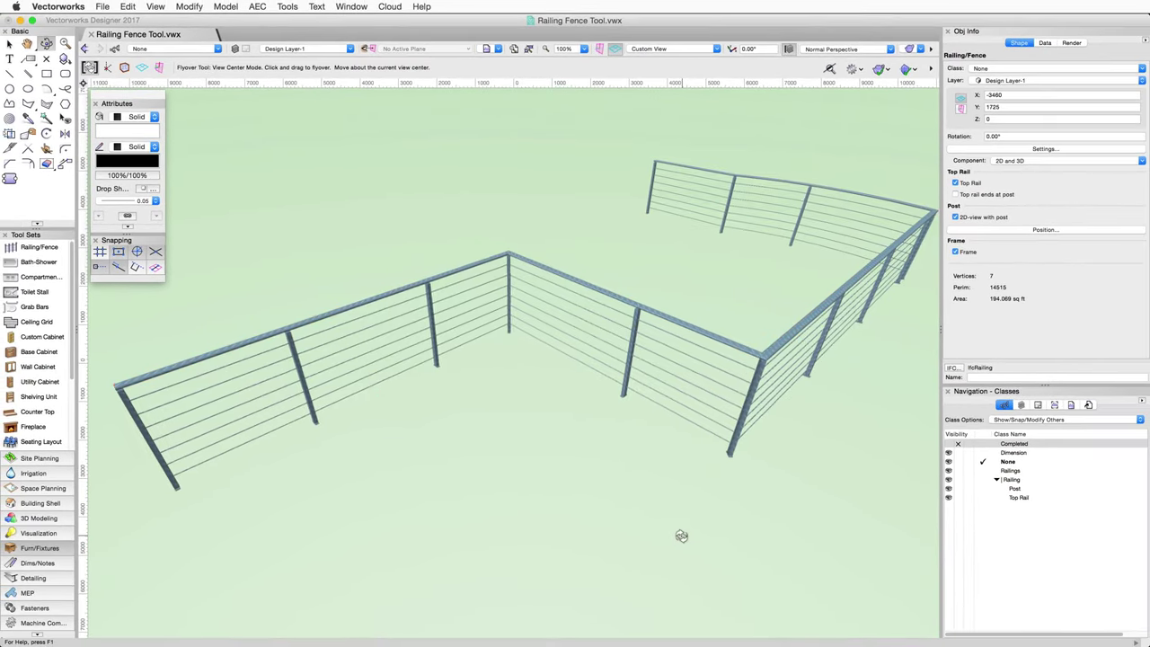
drag(681, 536, 681, 537)
key(x)
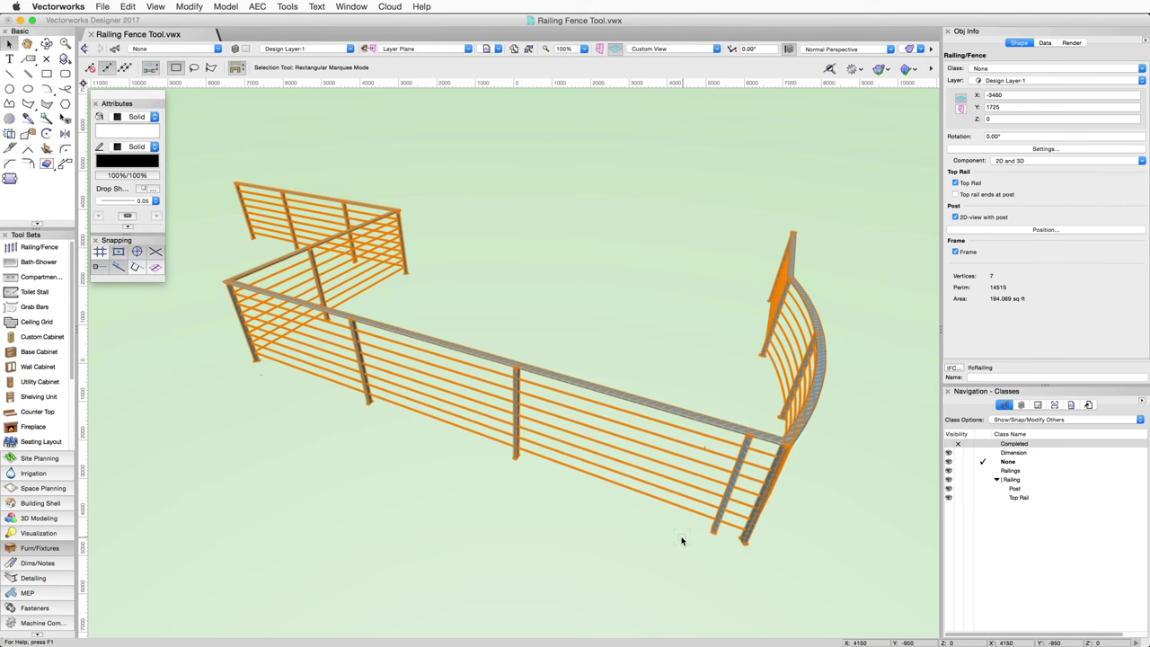
click(1090, 231)
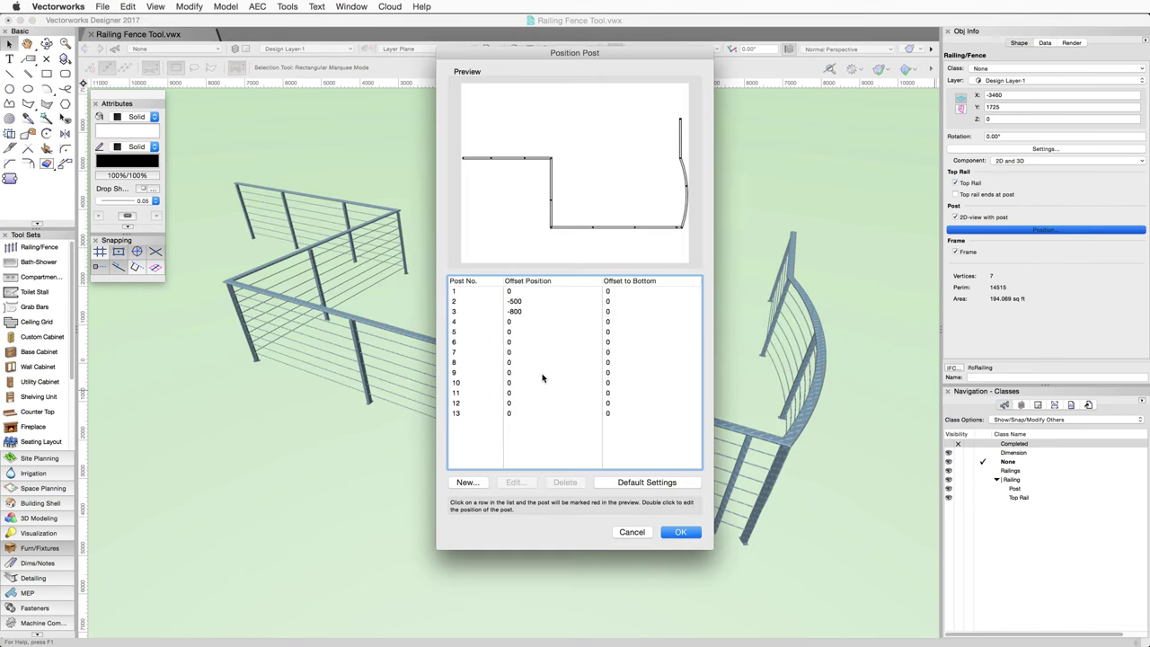
click(481, 363)
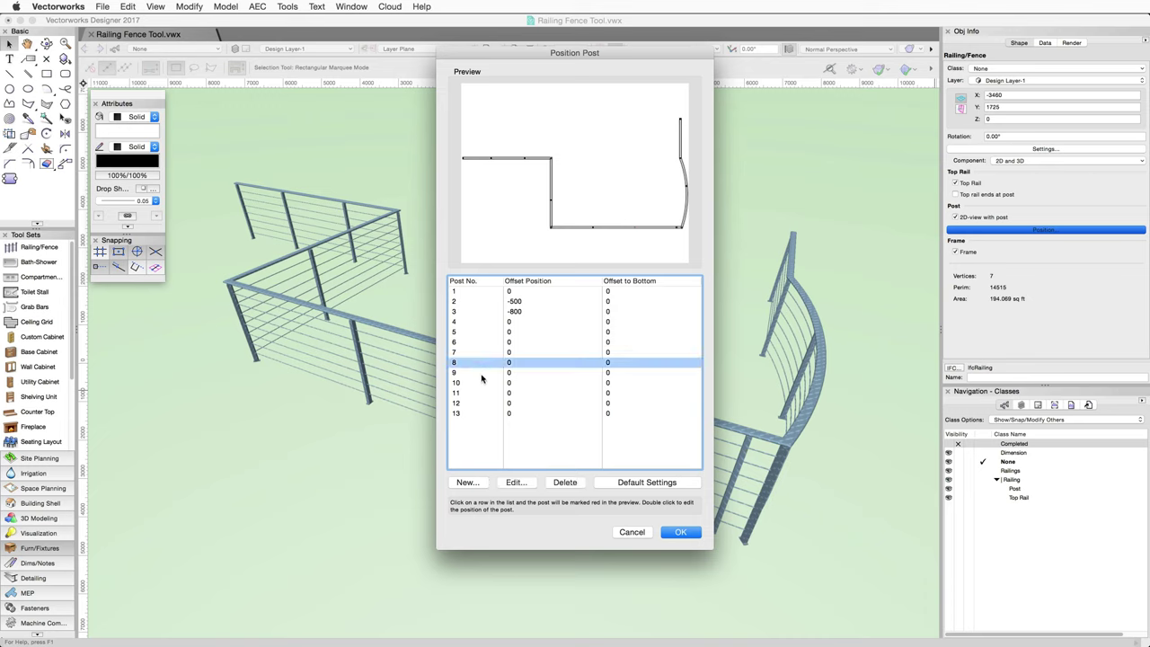
click(483, 373)
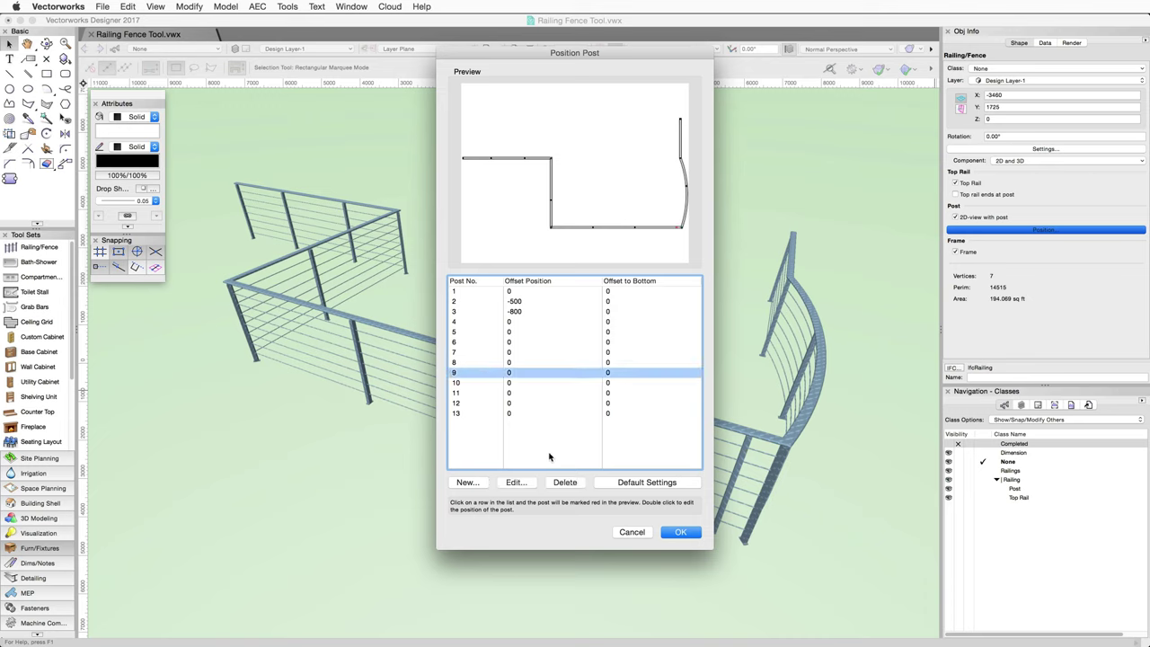
click(566, 484)
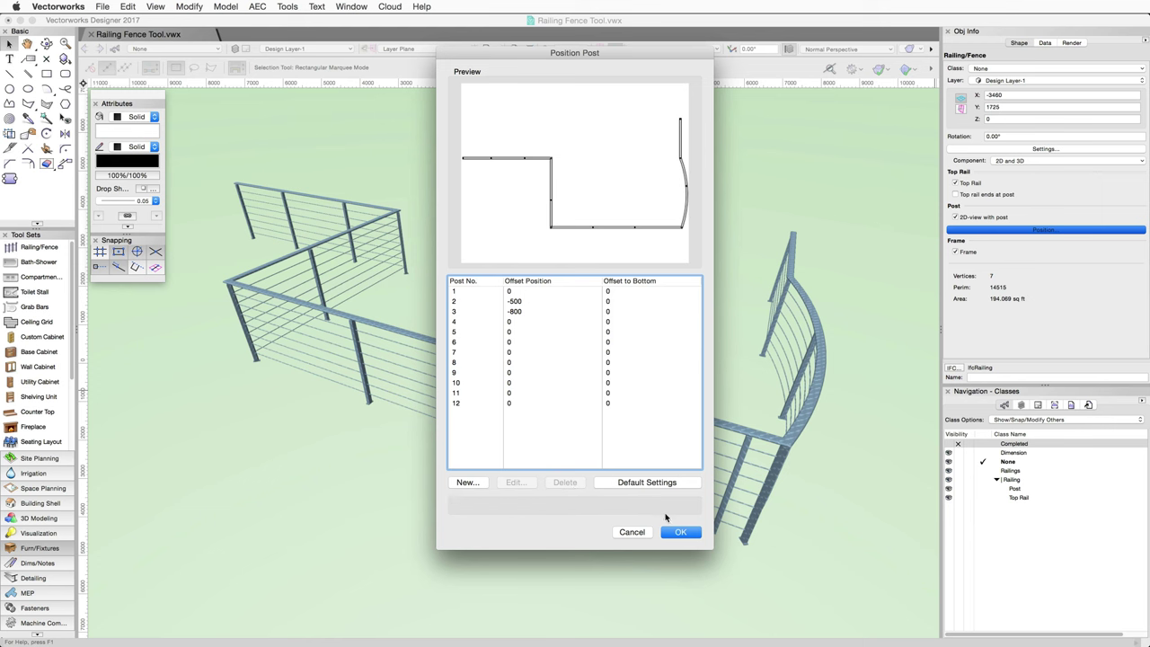
click(680, 531)
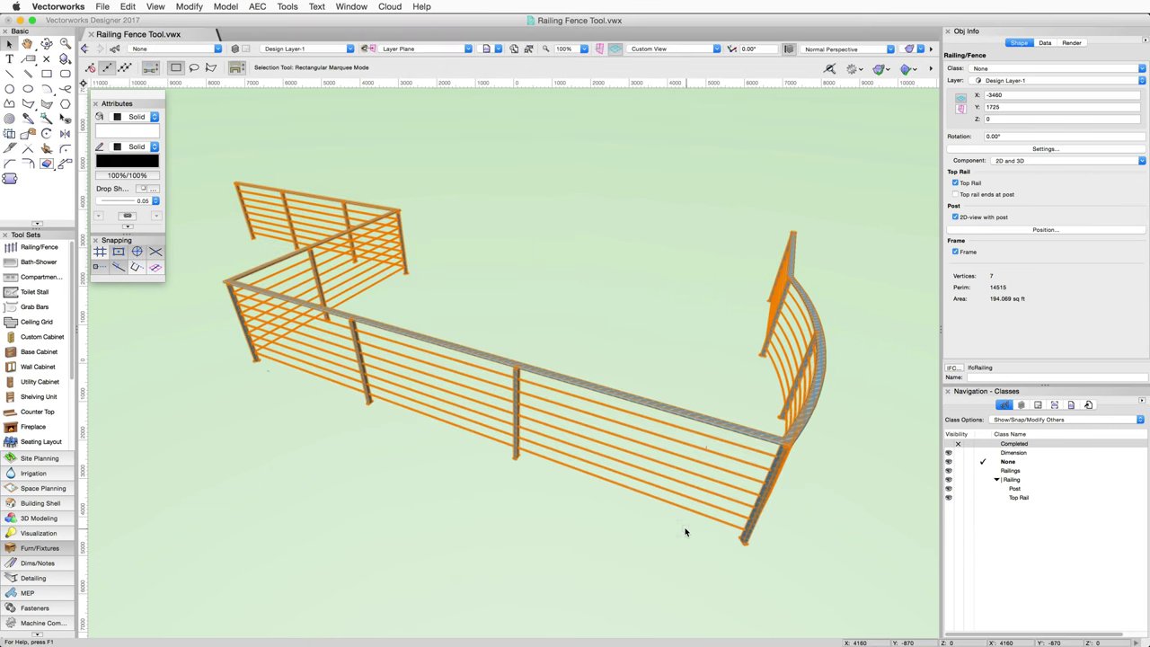
- Add a post after post 9 on the curved section with Offset Position 100 and apply it to the railing
key(shift+c)
drag(684, 532, 685, 531)
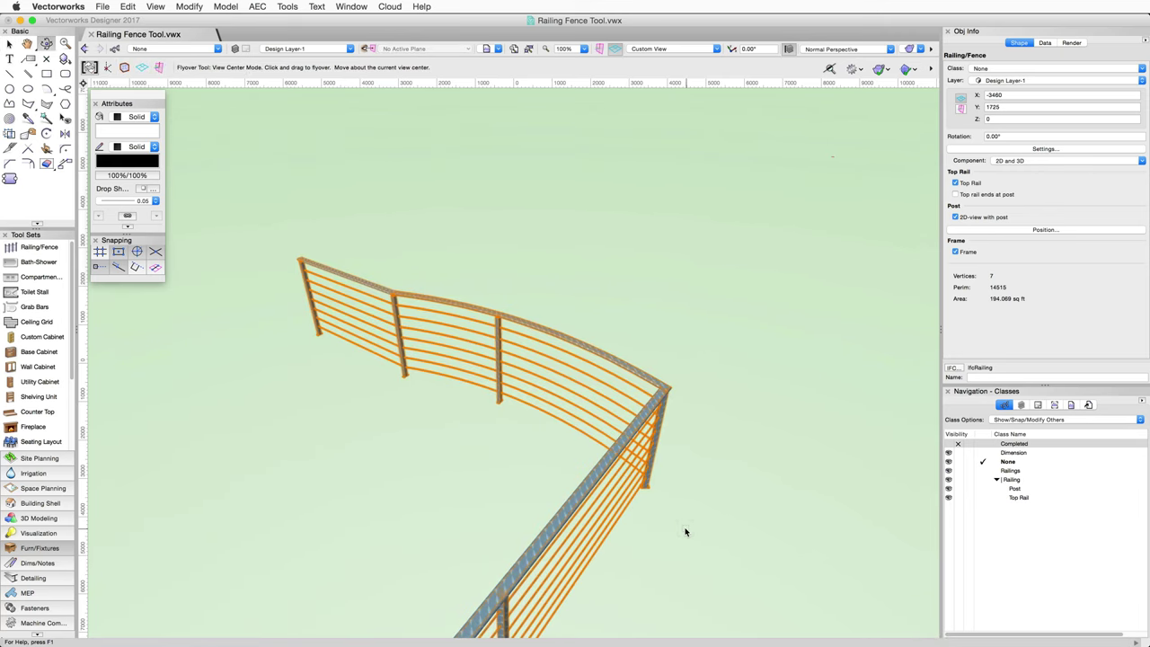
click(1042, 230)
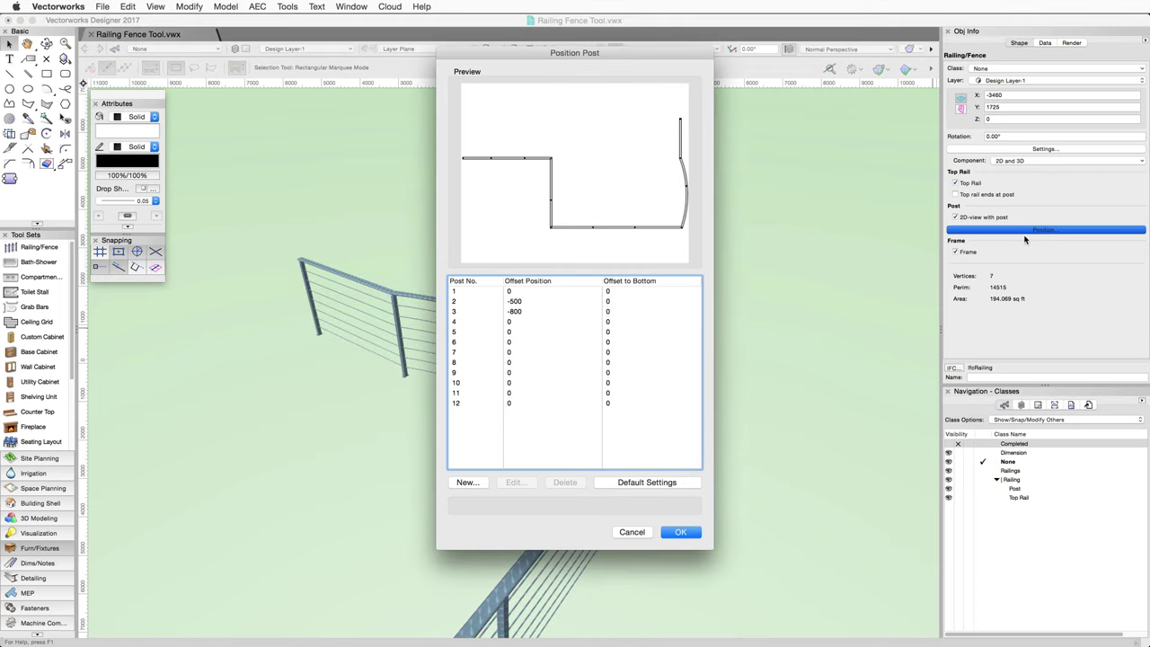
click(504, 374)
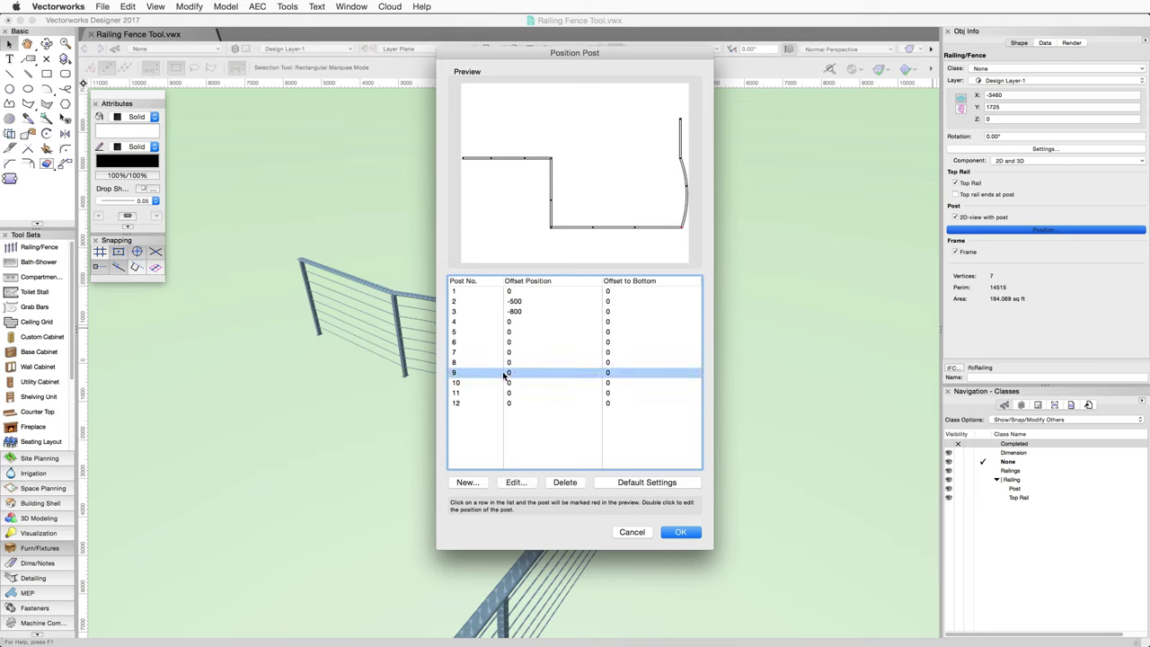
click(469, 482)
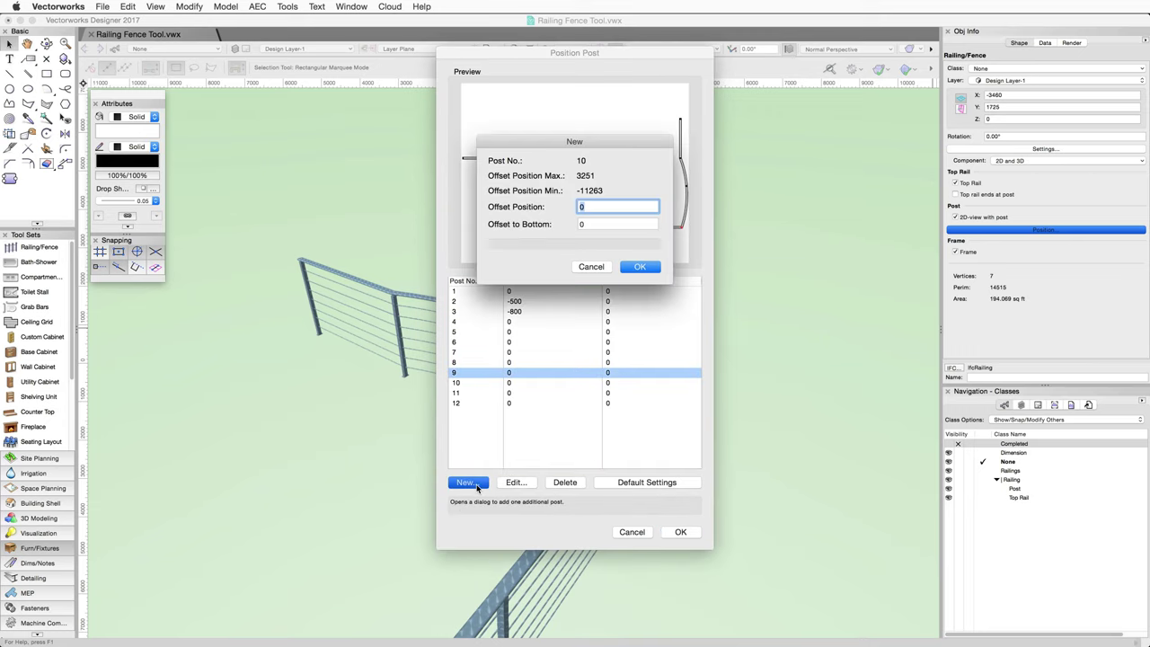
text(100)
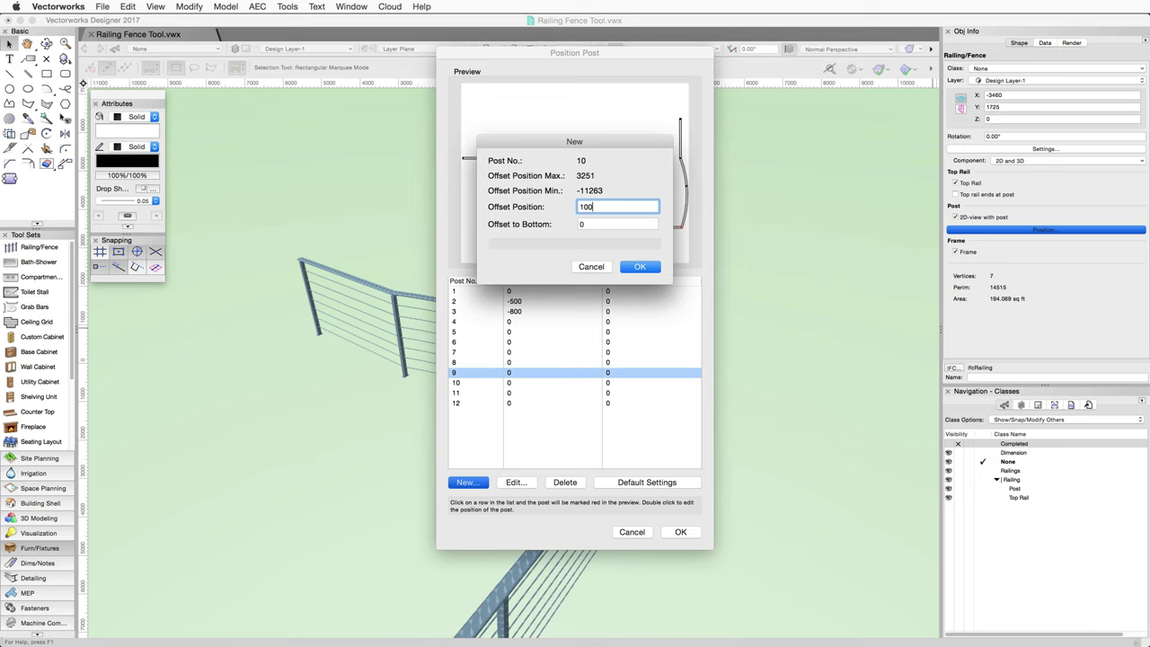
key(Return)
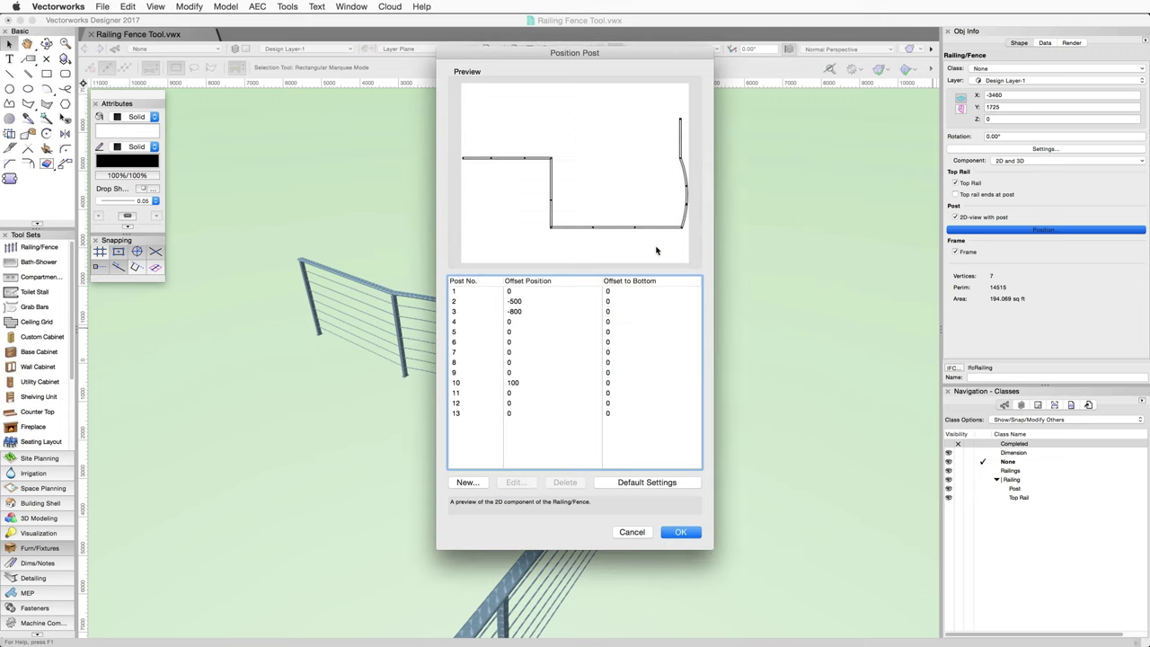
click(682, 532)
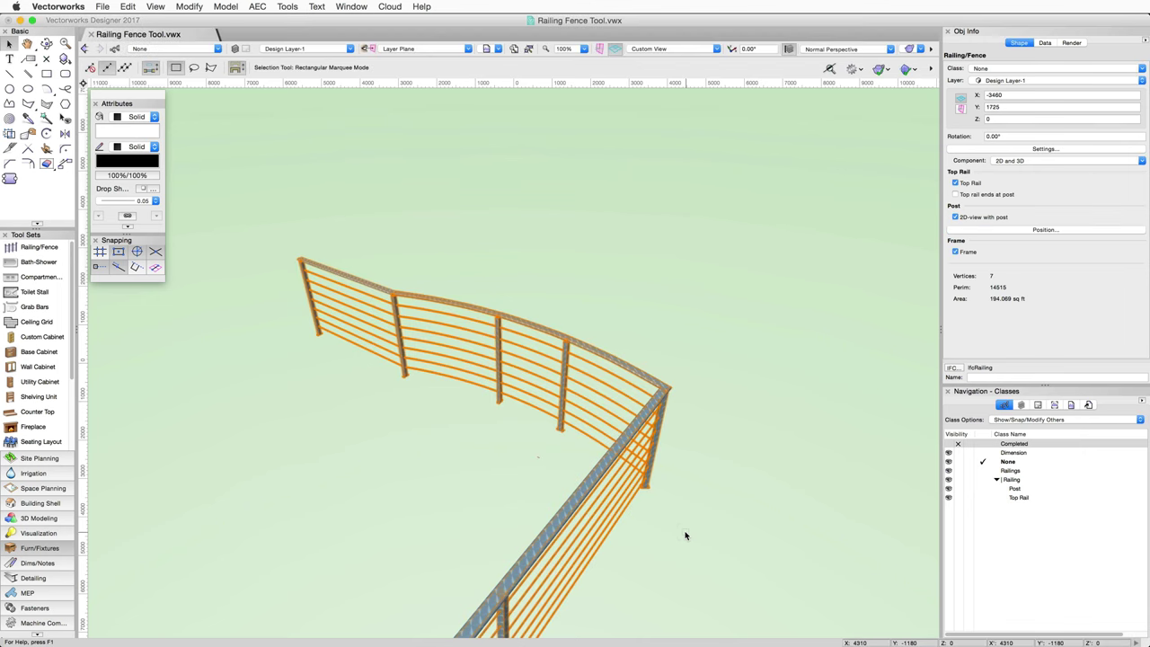
- Try the railing's 2D component option, restore 2D and 3D, and toggle the Top Rail option off and back on
key(shift+c)
drag(683, 530, 606, 538)
key(x)
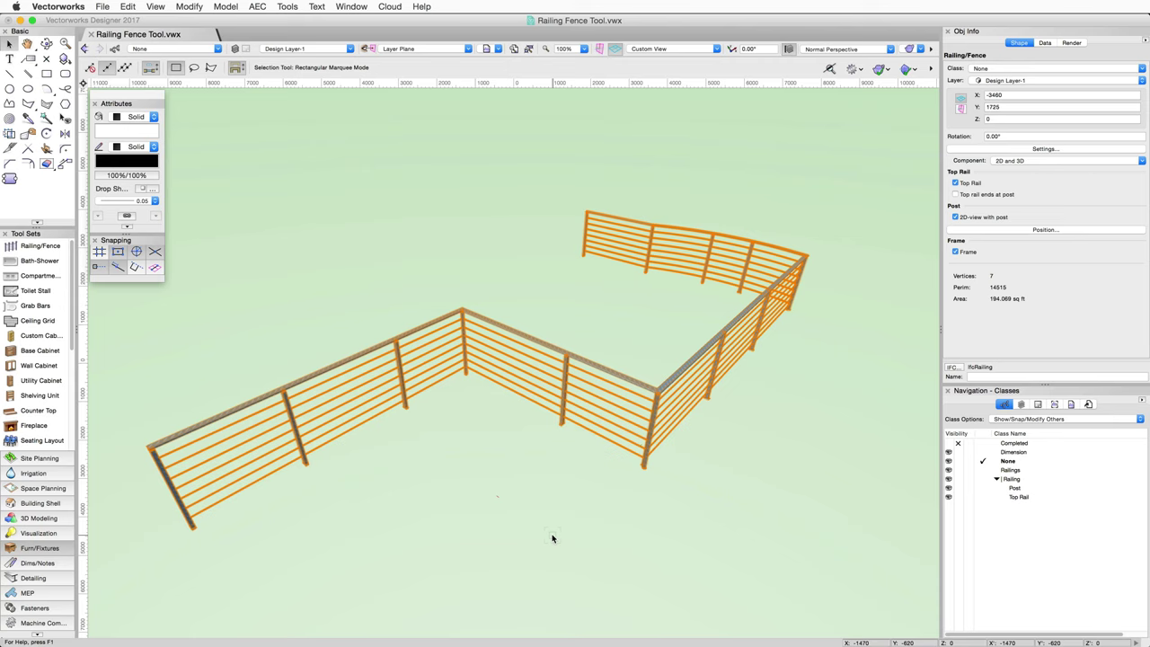
click(1142, 160)
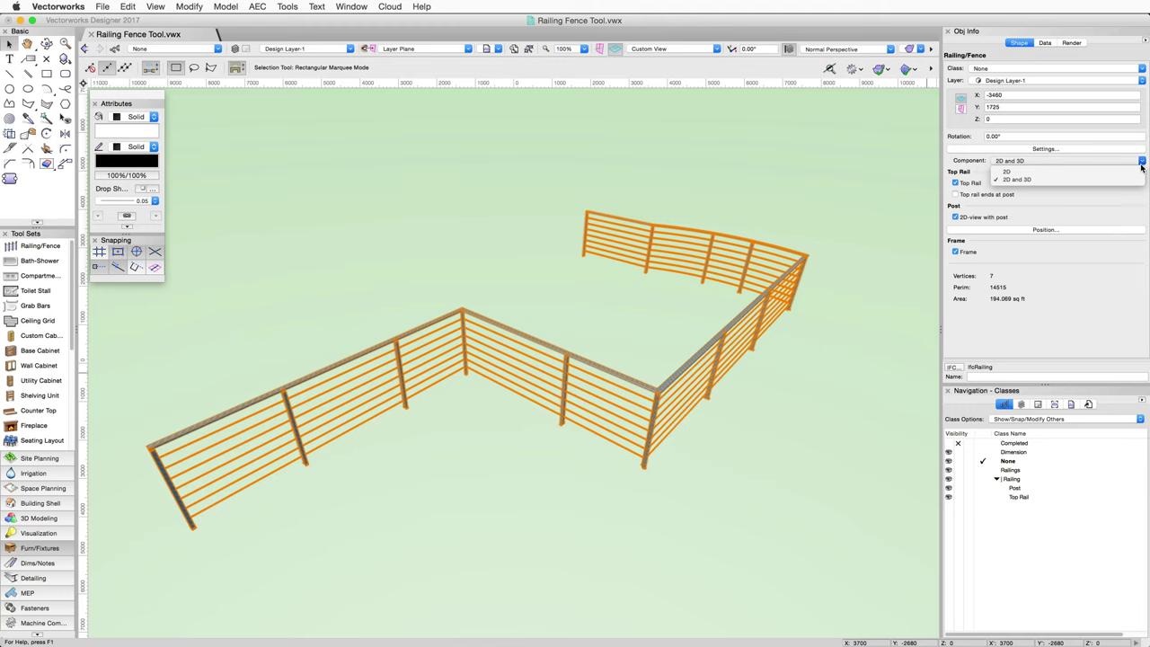
click(1141, 173)
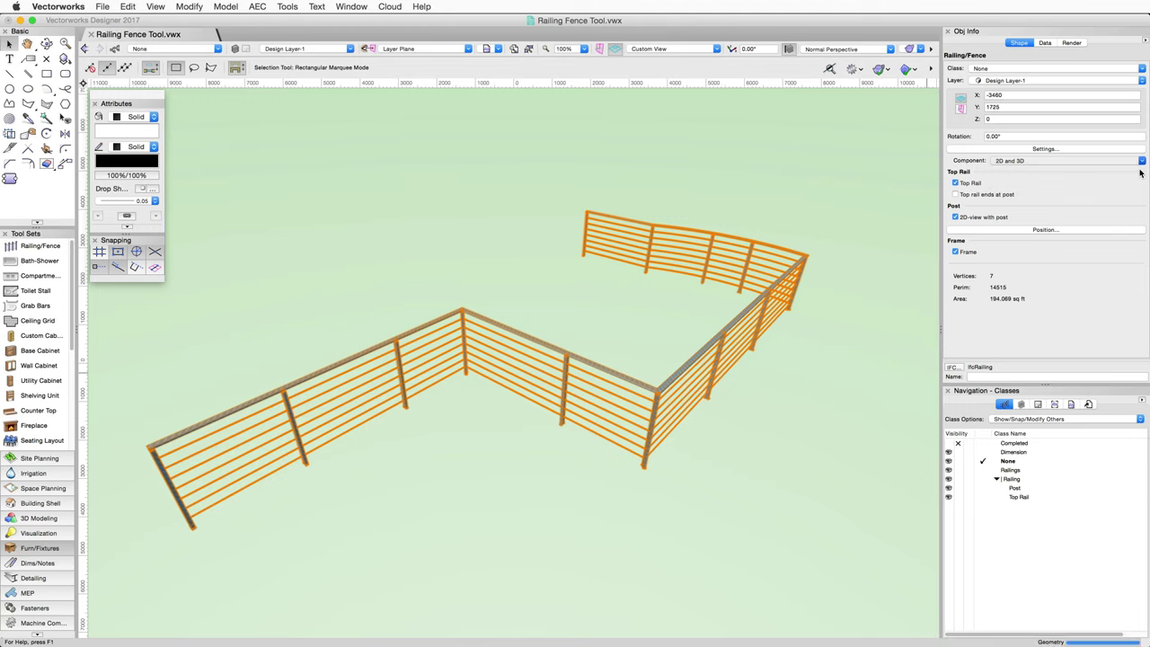
click(1141, 171)
click(1134, 192)
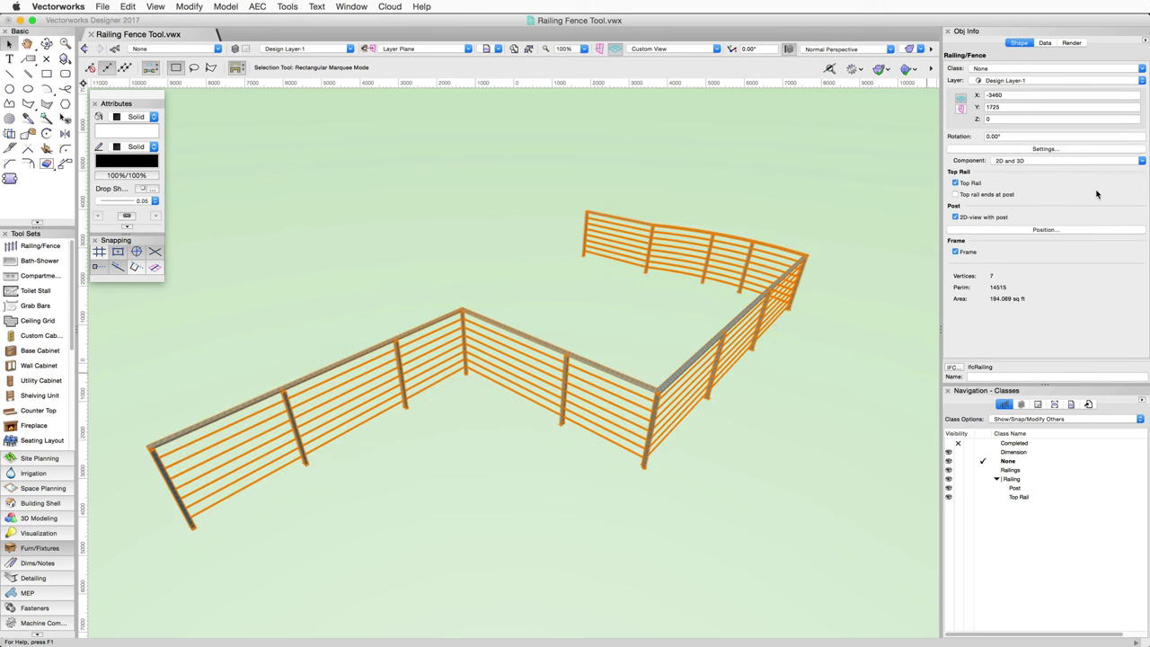
click(955, 183)
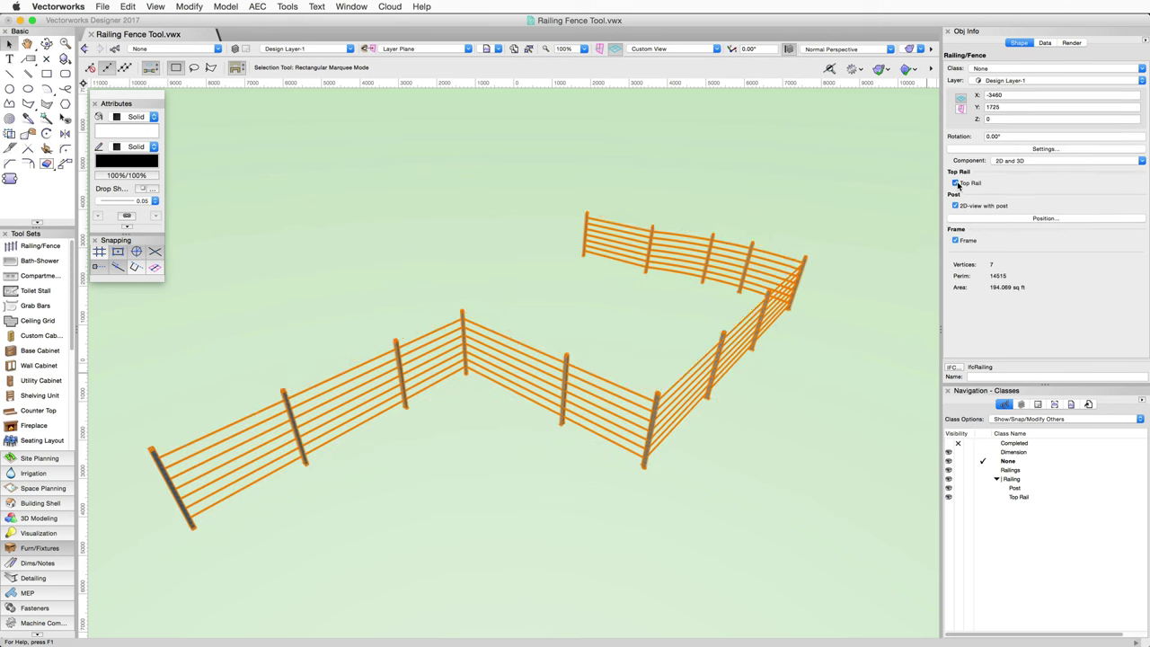
click(956, 183)
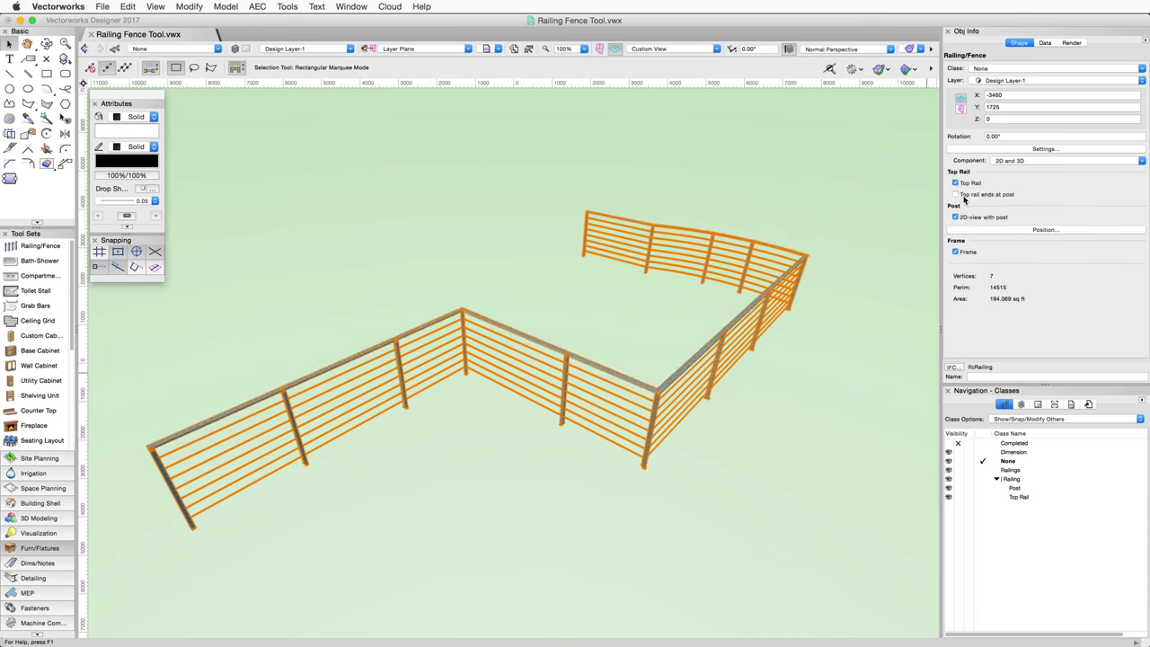
- Turn off 2D-view with post, show the railing in Top/Plan view, and turn the option back on
click(968, 219)
click(694, 49)
click(693, 62)
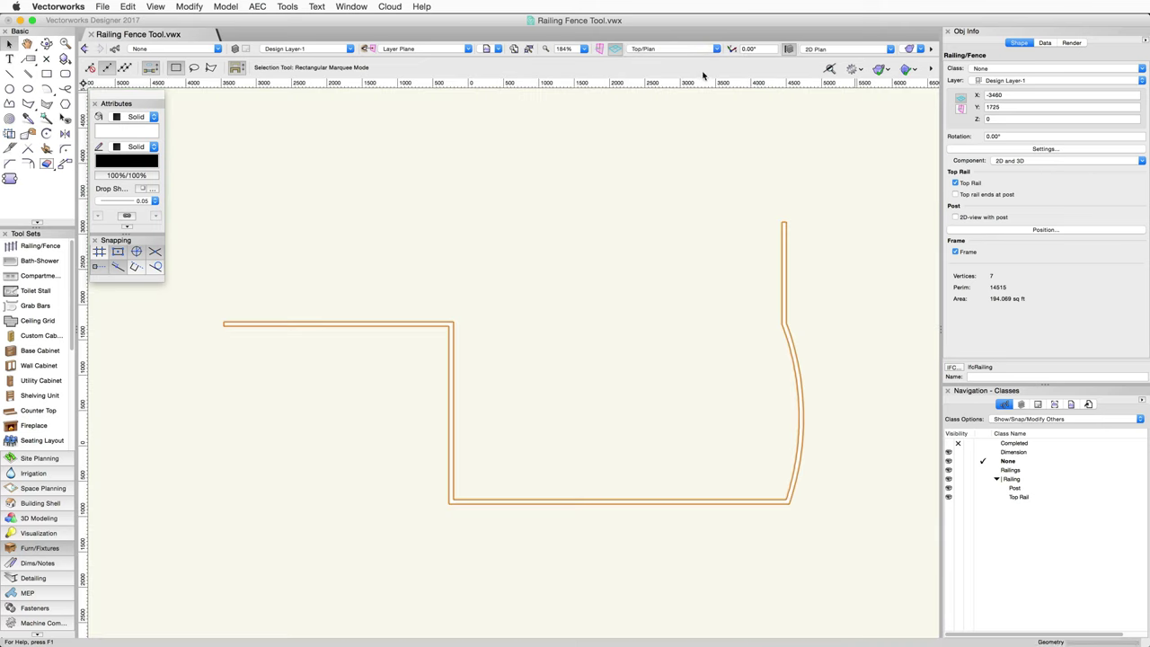
click(957, 218)
- Turn off the railing's Frame option, show the railing in Left Isometric view, and restore the frame
click(956, 252)
click(707, 52)
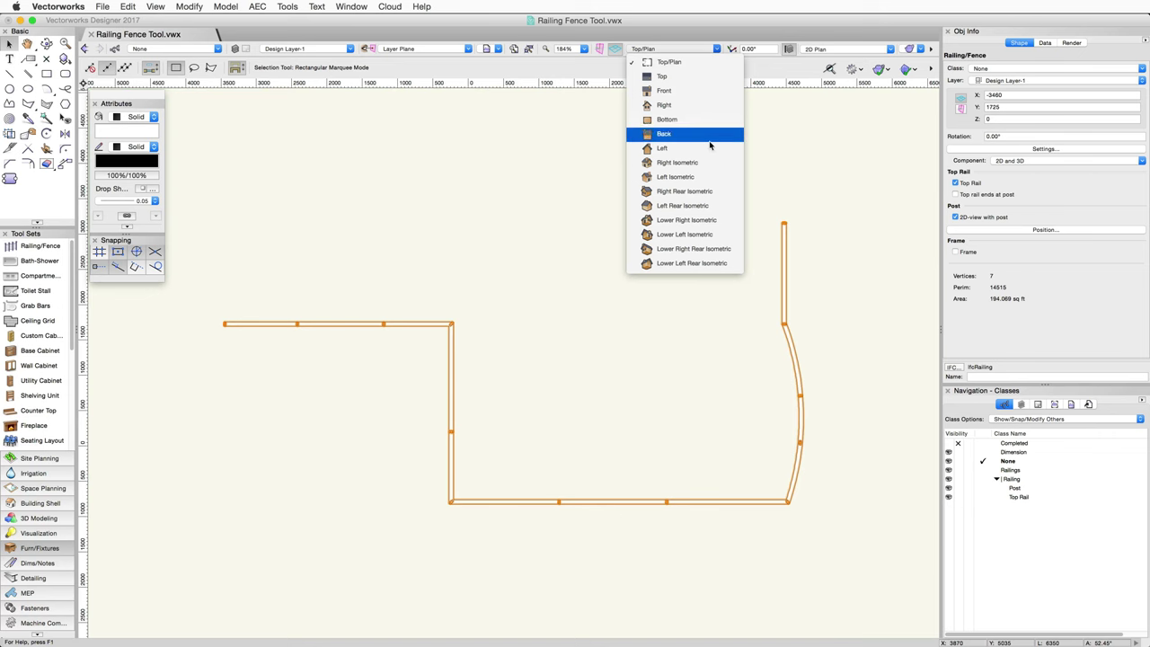
click(697, 176)
click(958, 253)
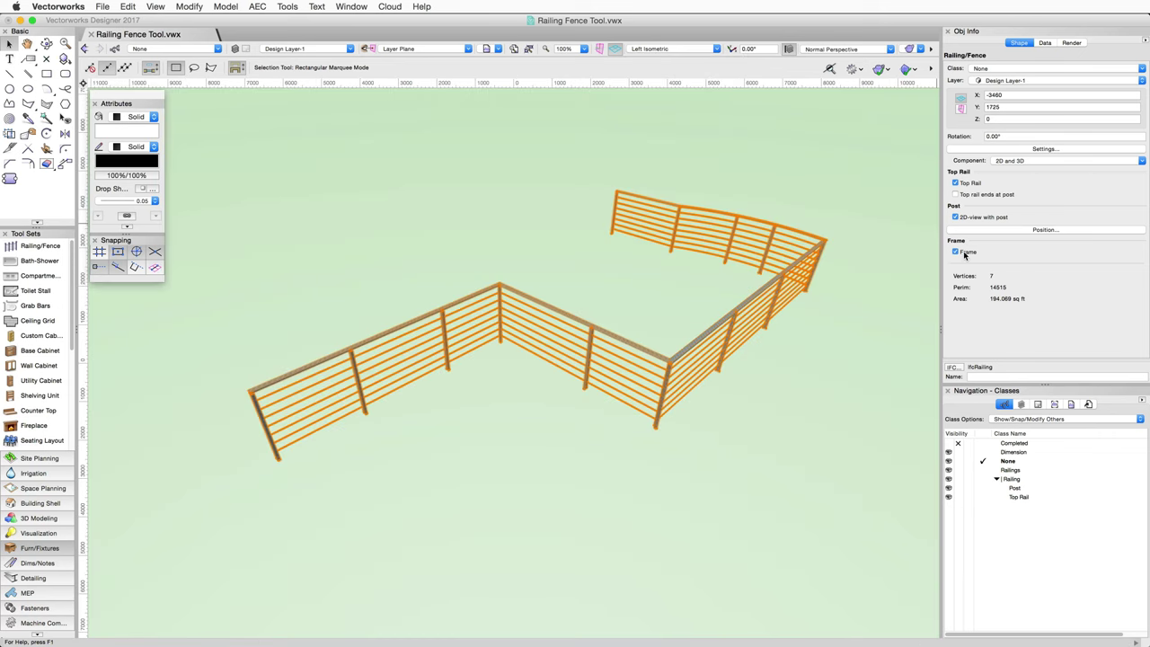
- Open the Railing/Fence settings and set the preview's view to 2 Meter Section
click(1063, 151)
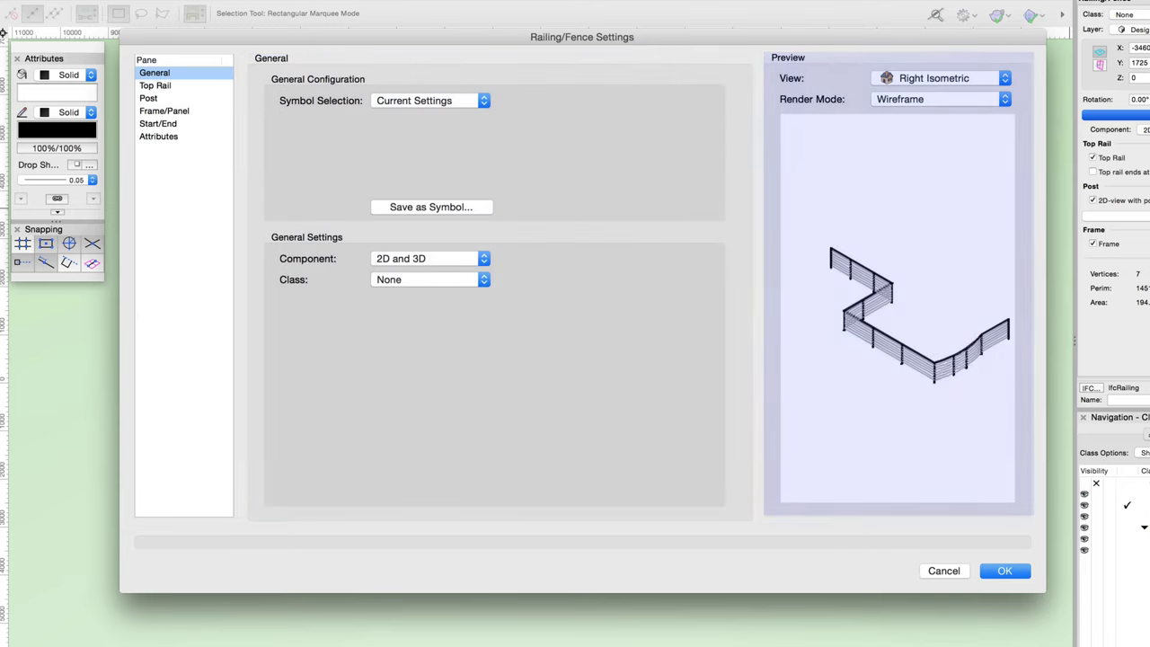
click(1004, 79)
click(1002, 84)
click(1002, 91)
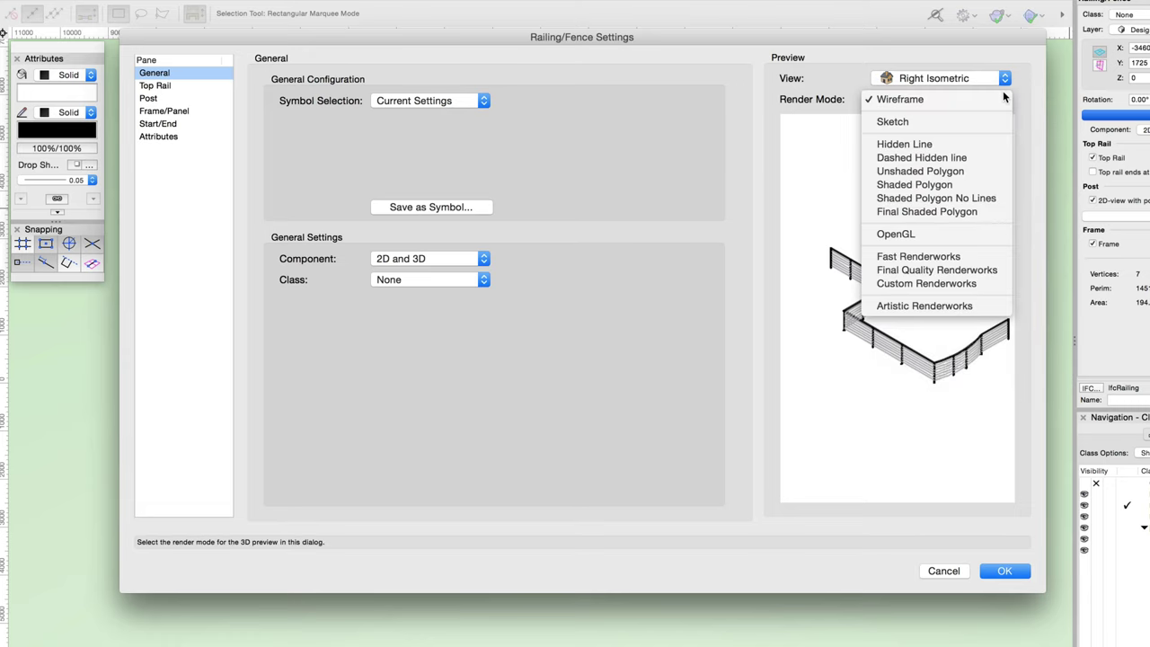
click(1004, 81)
click(1004, 79)
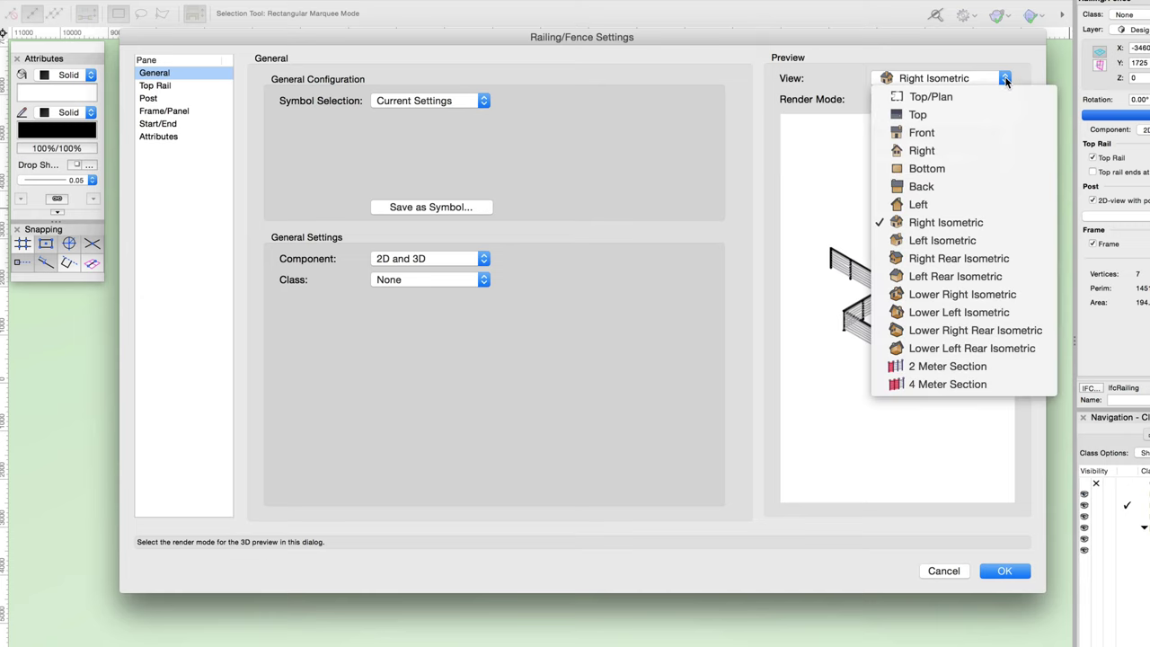
click(977, 366)
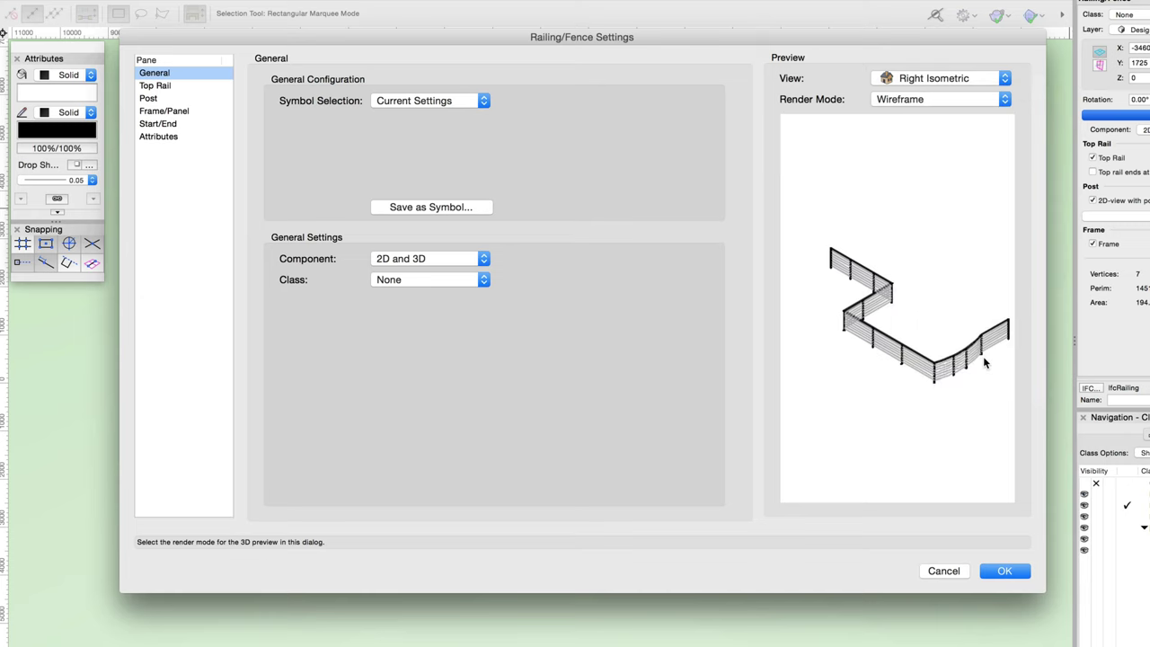
- Set the general configuration's symbol selection to Railings, keeping the component as 2D and 3D
click(442, 103)
click(434, 137)
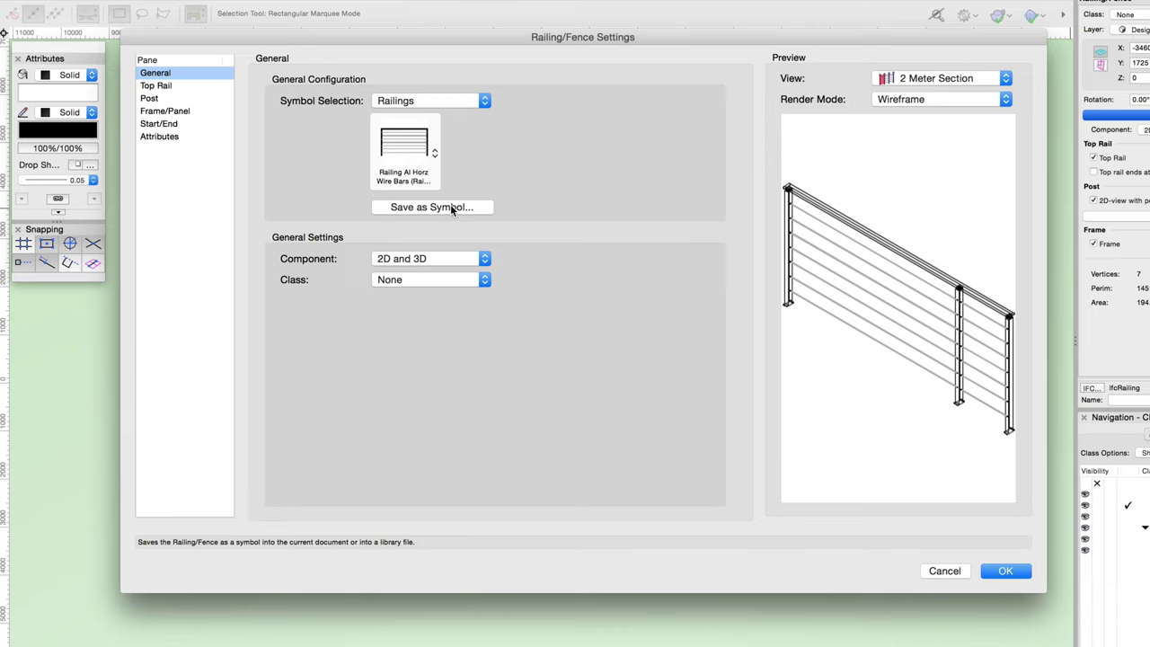
click(485, 259)
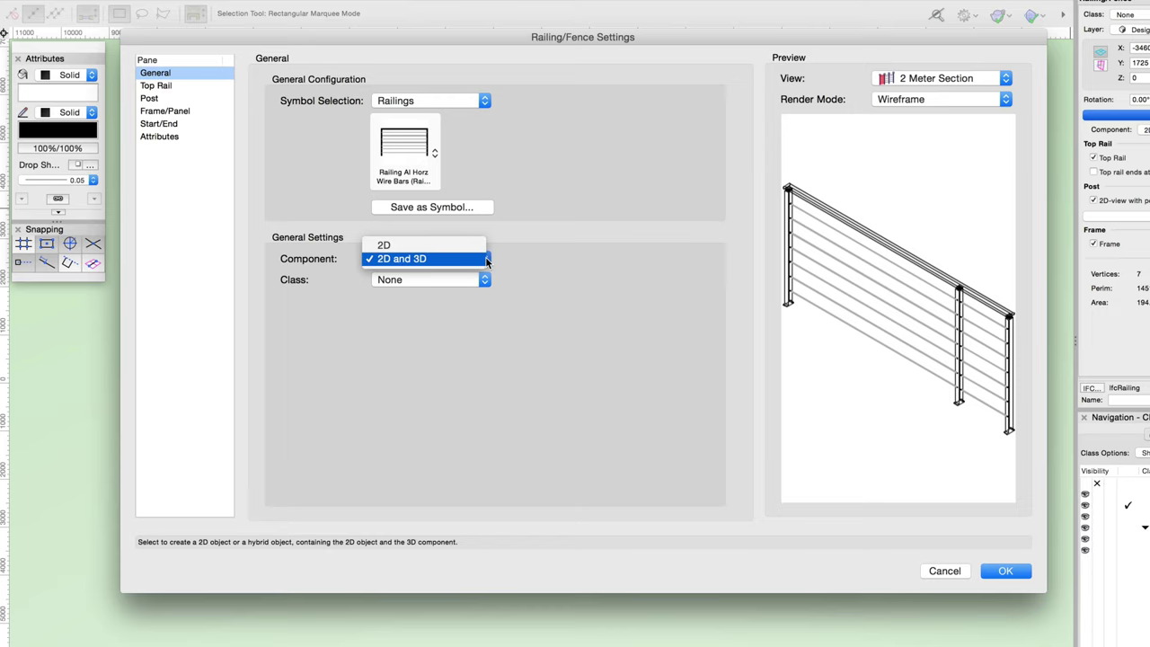
click(548, 268)
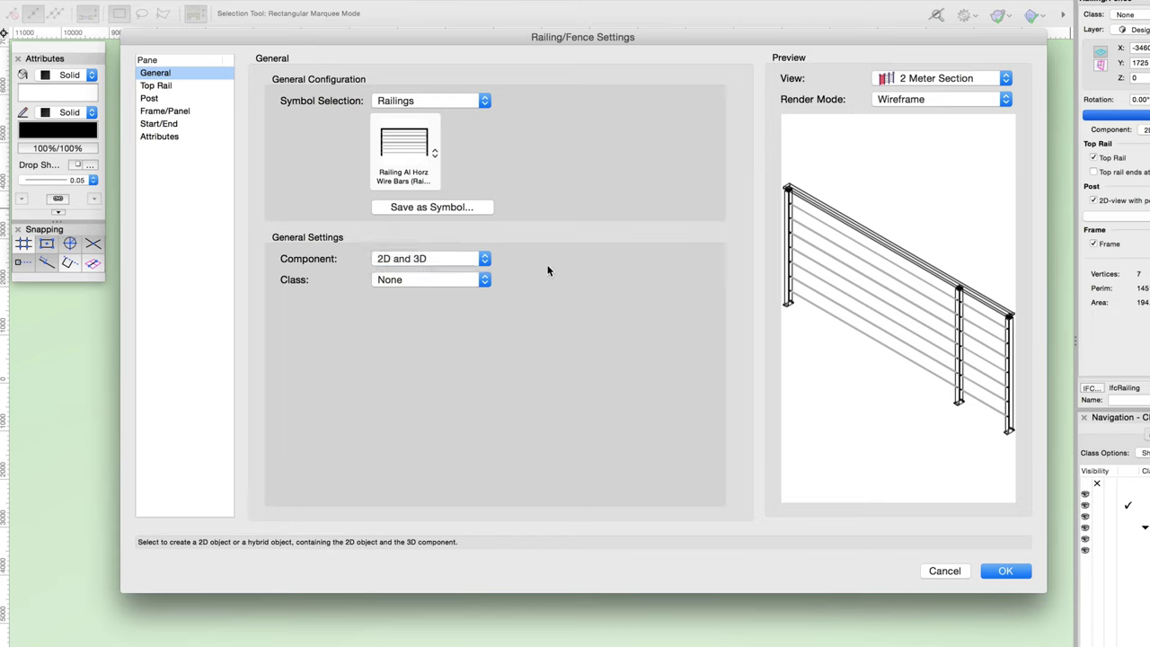
- Create a new class named Railings and assign it as the railing's class
click(485, 280)
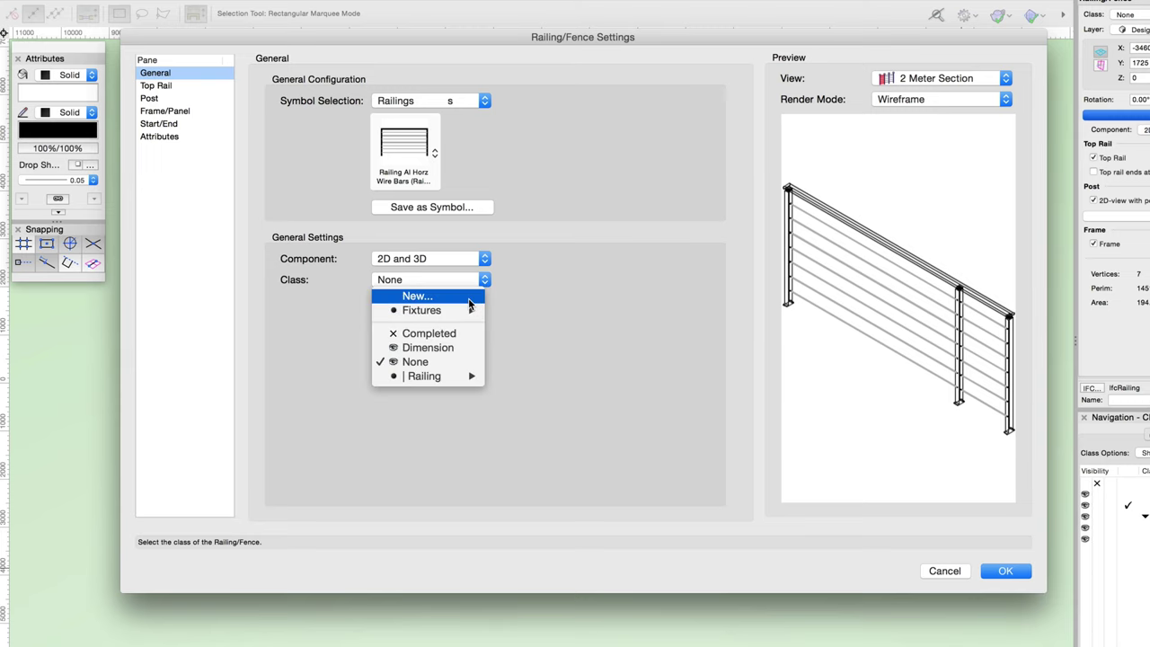
click(468, 296)
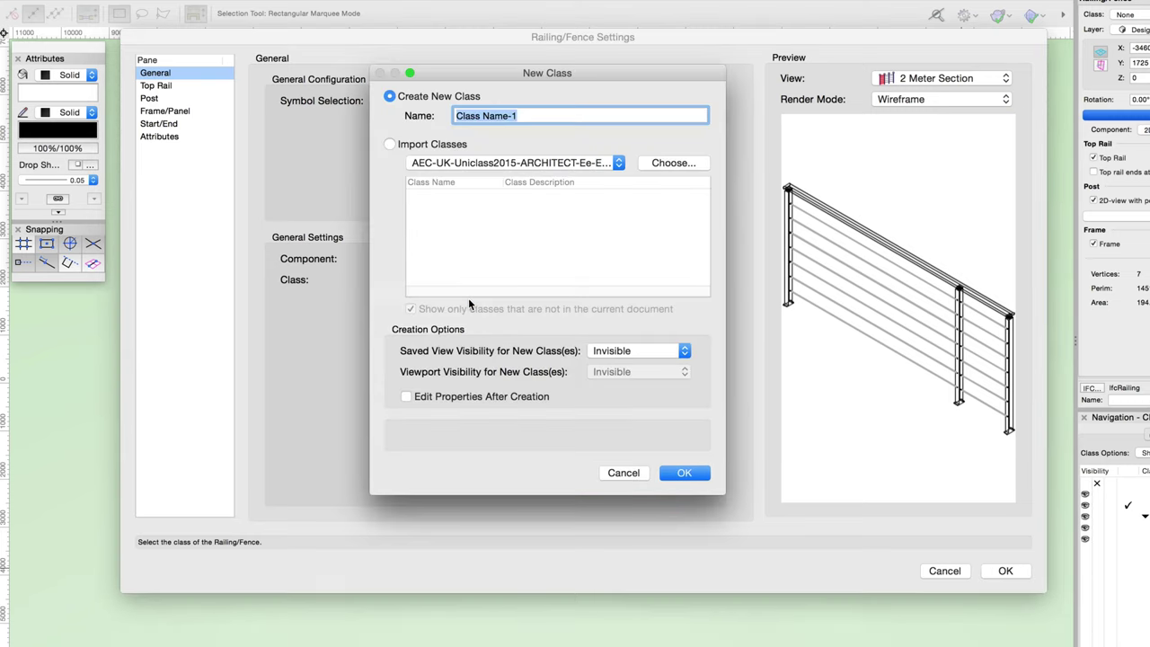
text(Railings)
key(Return)
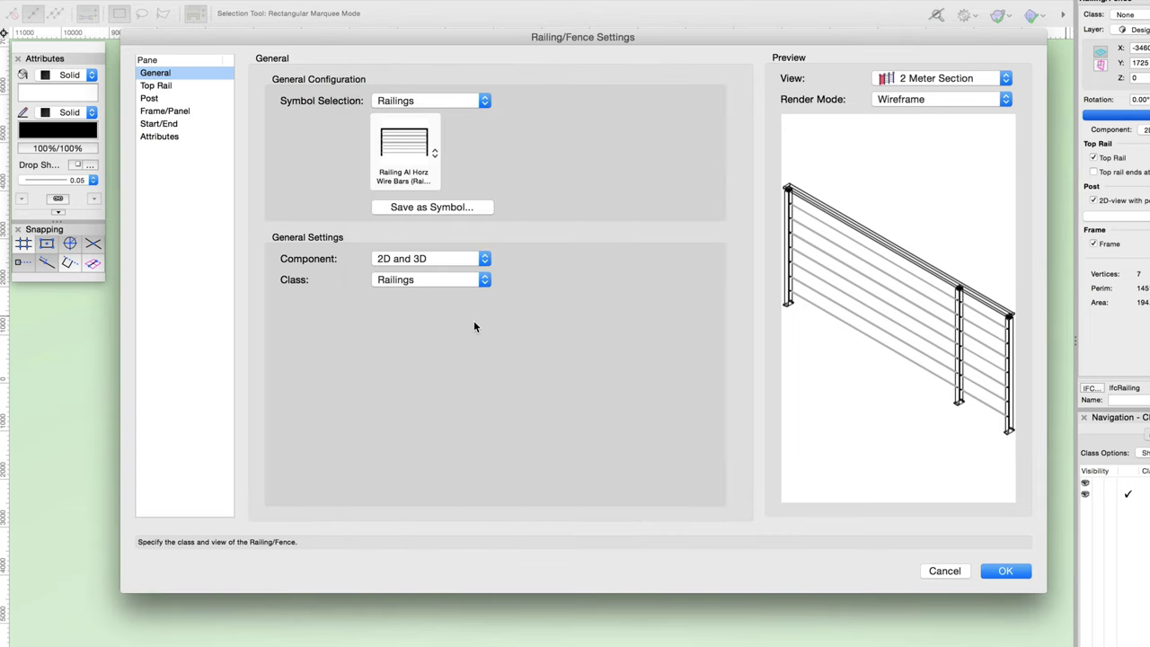
- Disable the top rail in the Top Rail settings and enable it again
click(167, 86)
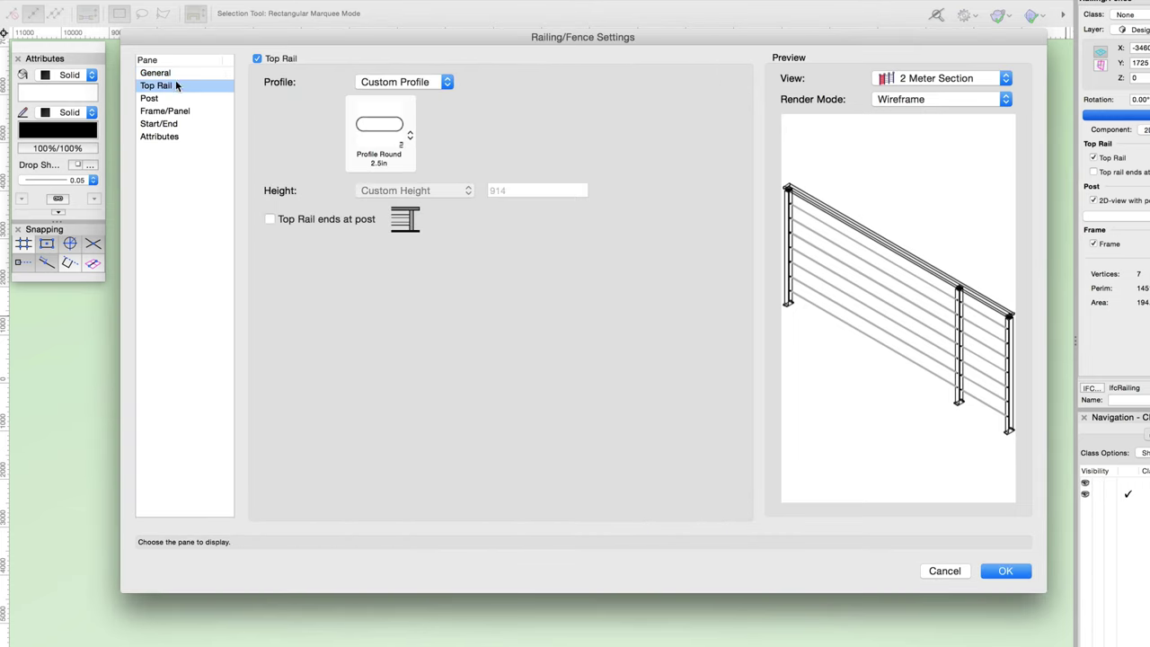
click(257, 59)
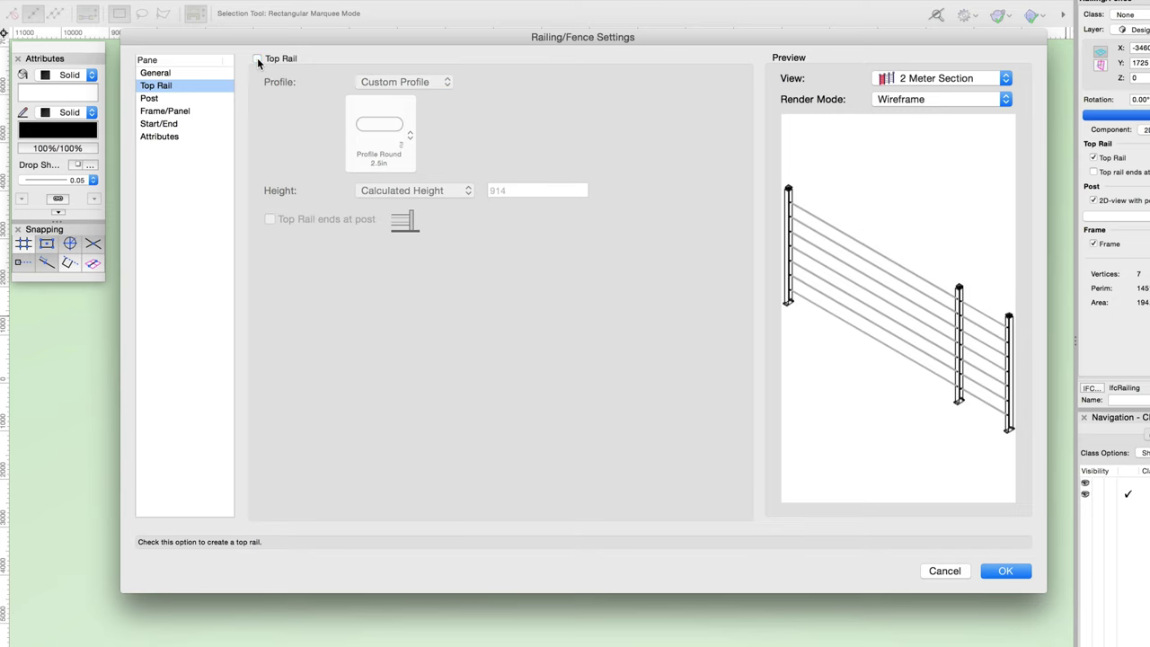
click(257, 58)
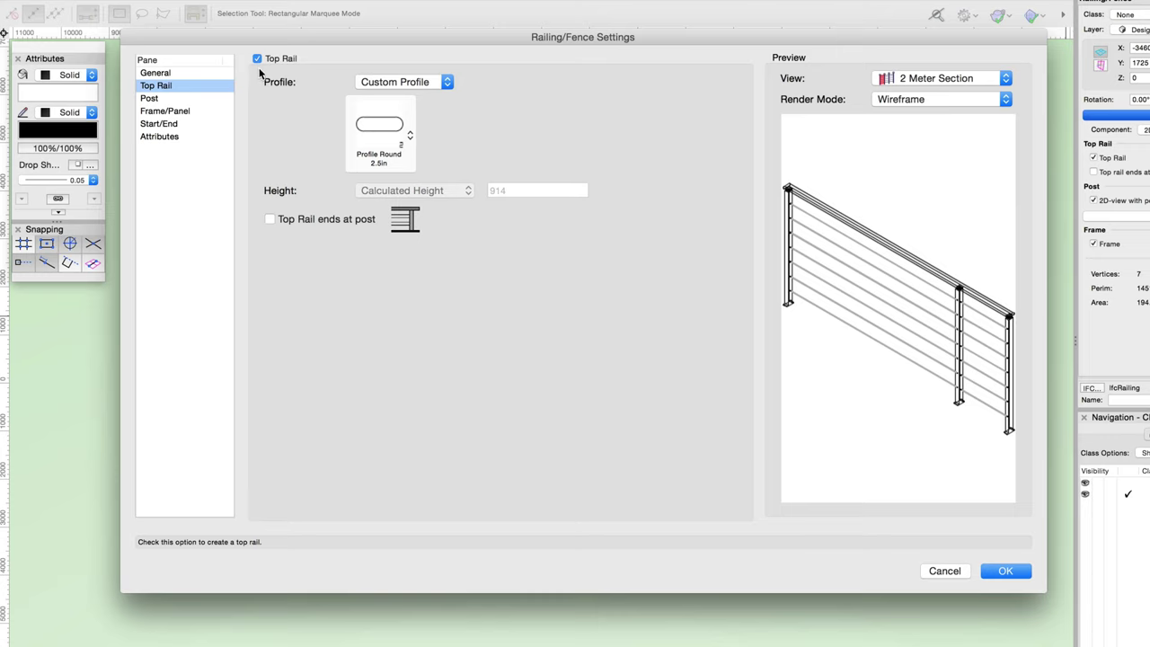
- Try the Round and Rectangular top rail profiles and return to Custom Profile
click(449, 83)
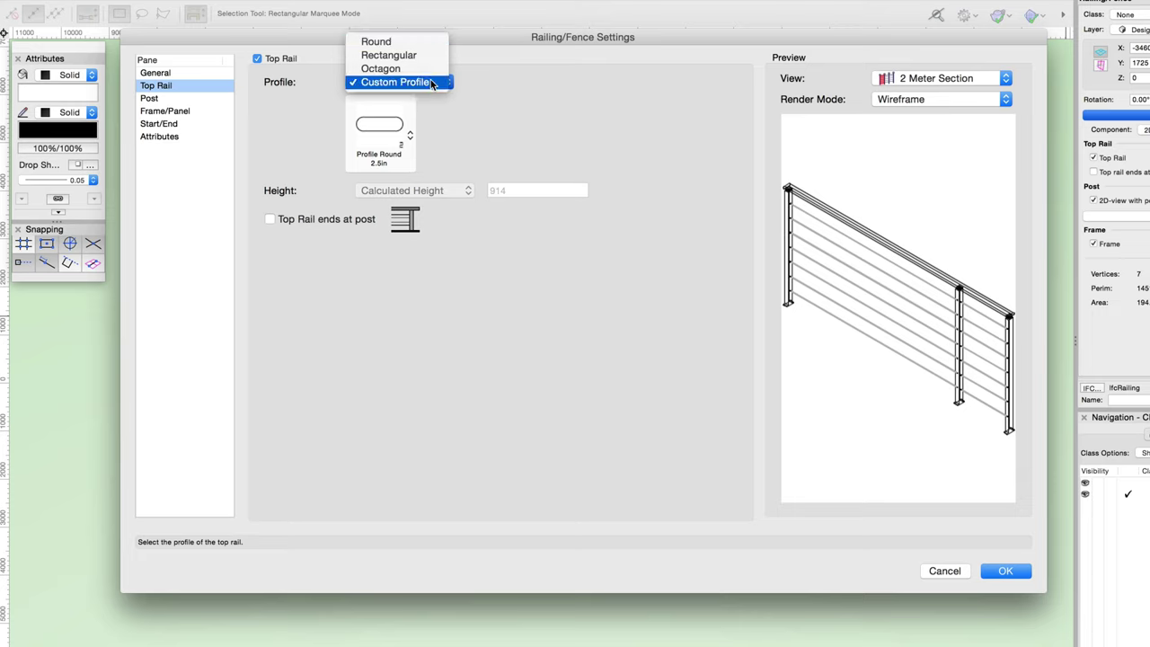
click(422, 45)
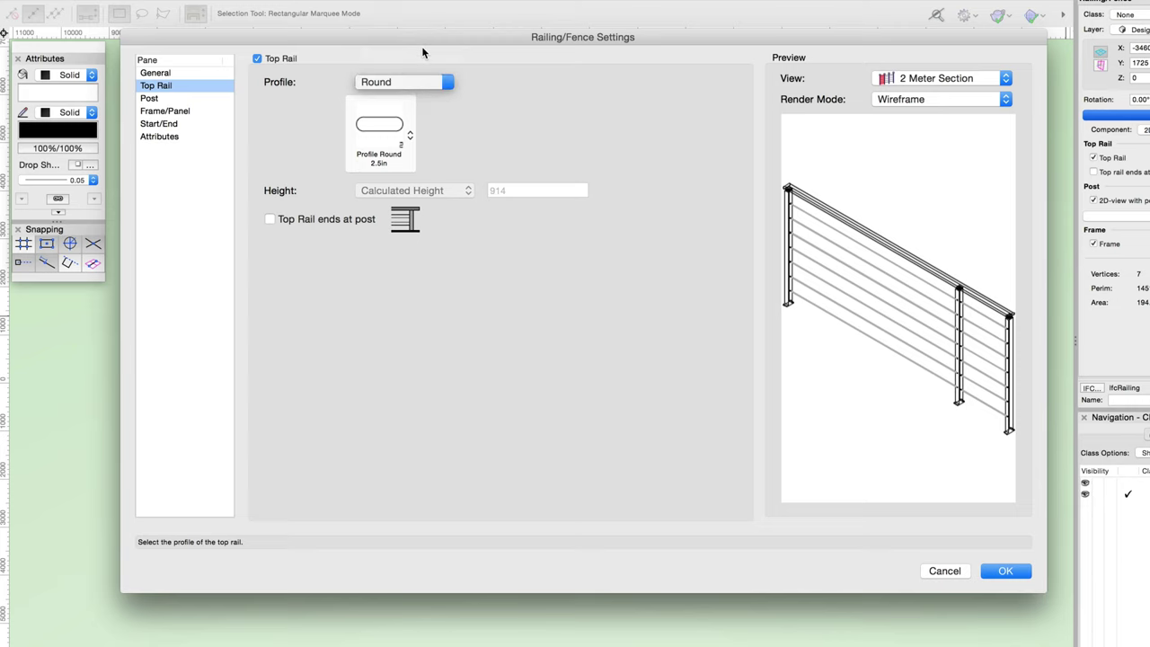
click(444, 82)
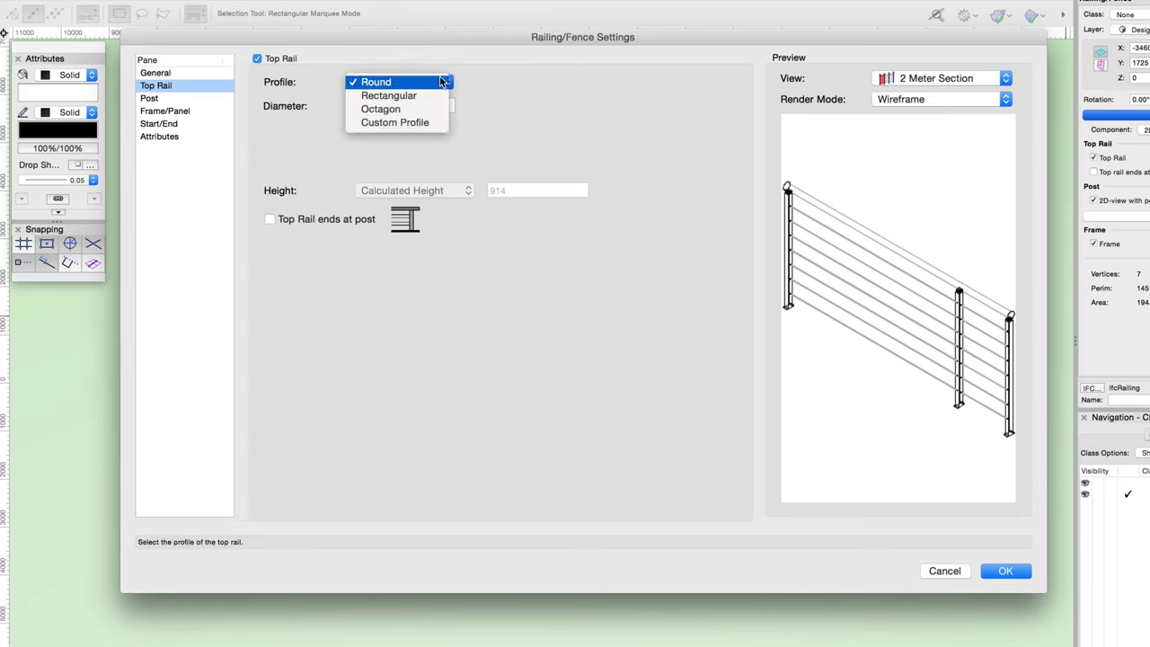
click(396, 97)
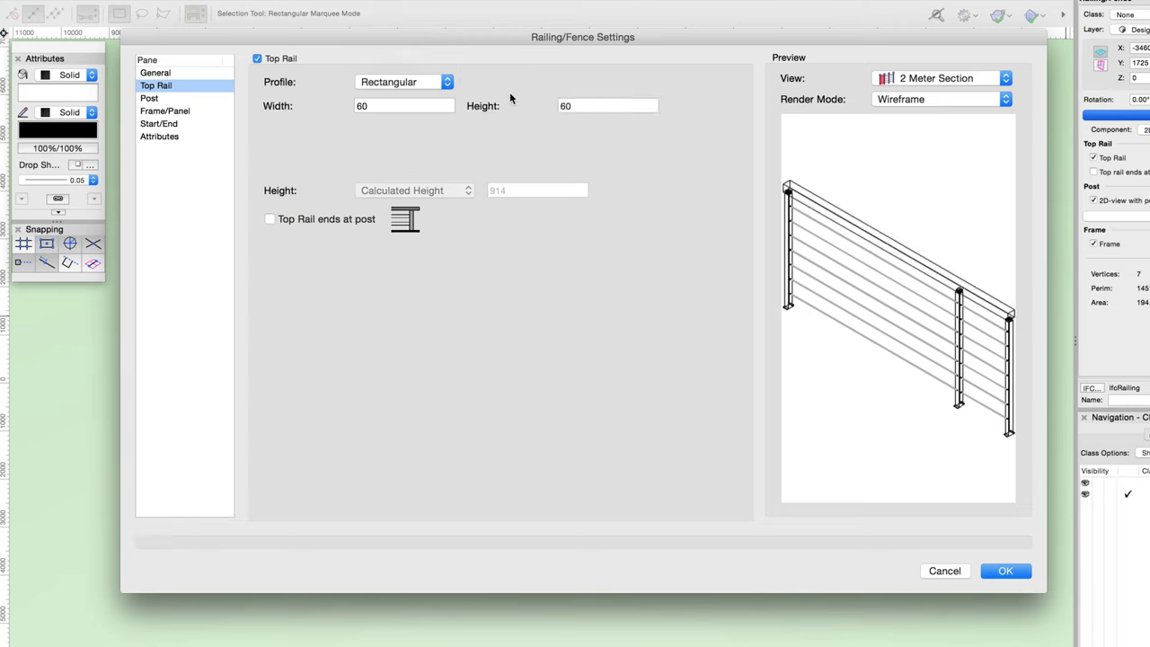
click(447, 82)
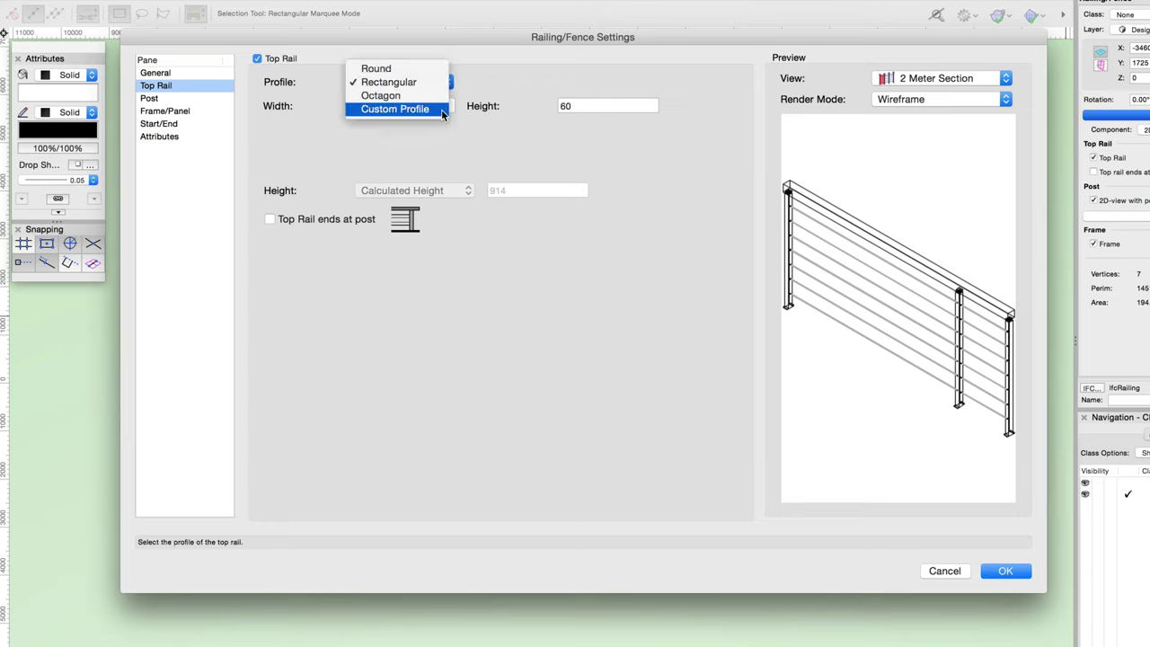
click(441, 108)
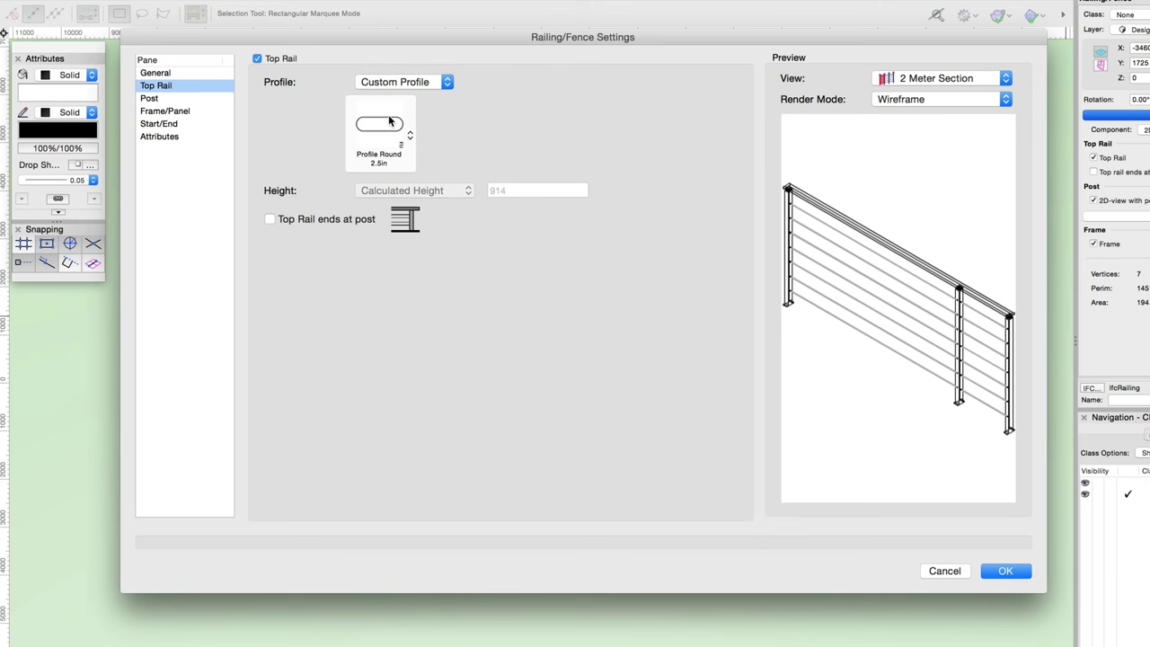
- Set the top rail's custom profile to Curved 75 x 20mm
click(388, 120)
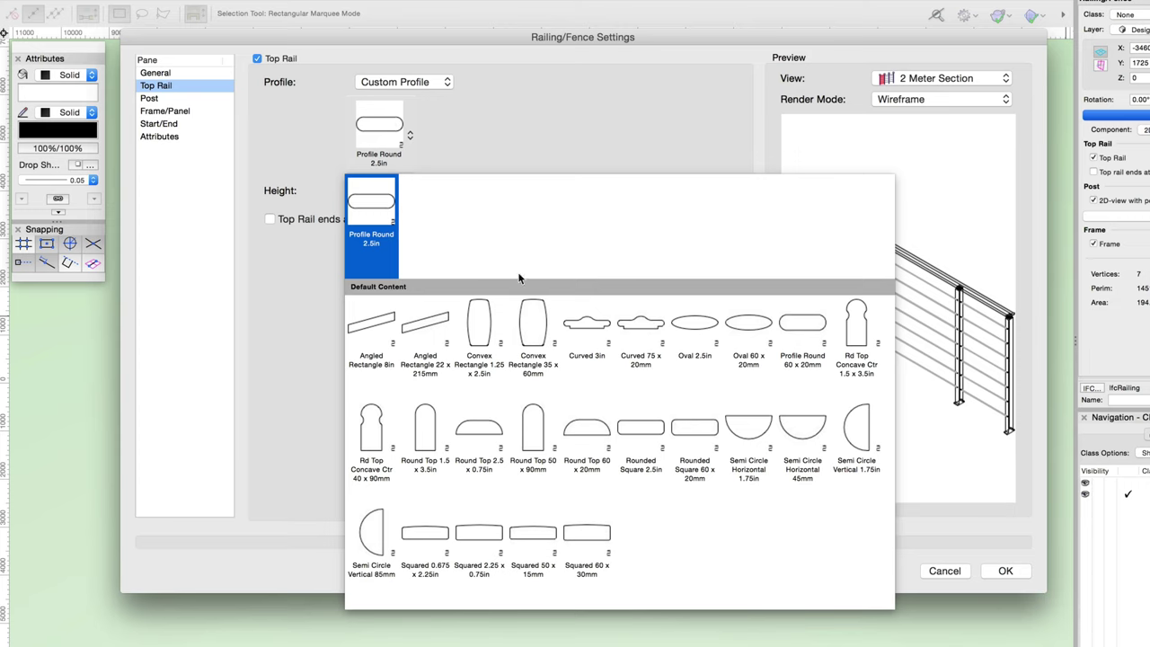
click(651, 344)
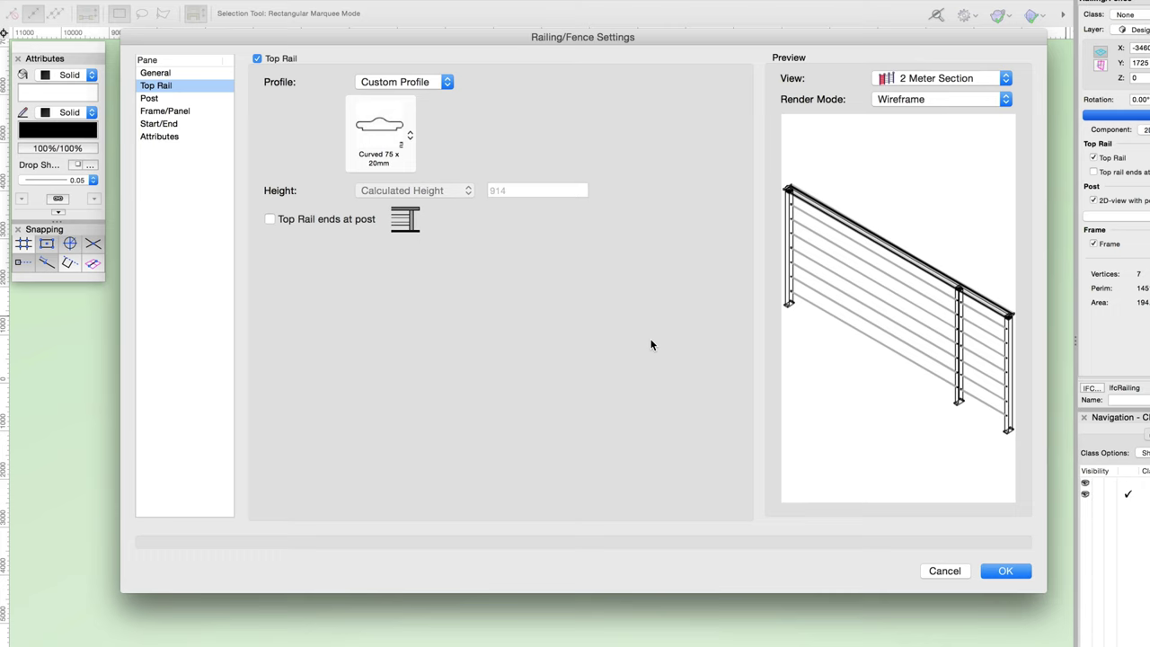
- Change the post profile to Rectangular and set the top rail's height option to Custom Height
click(153, 98)
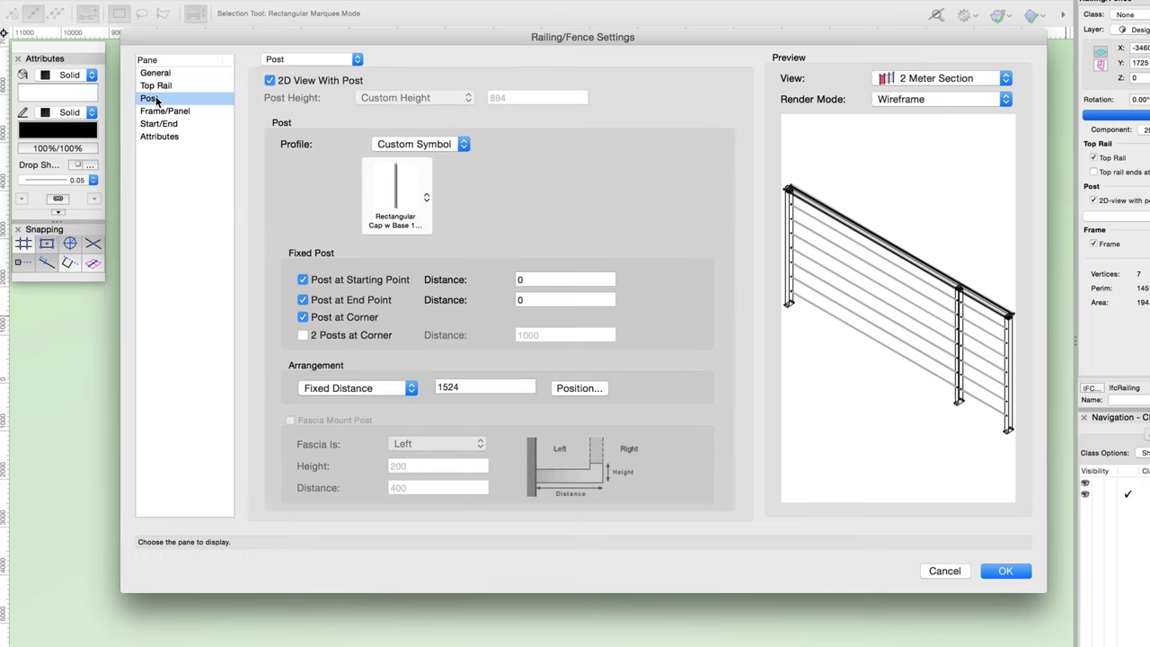
click(452, 145)
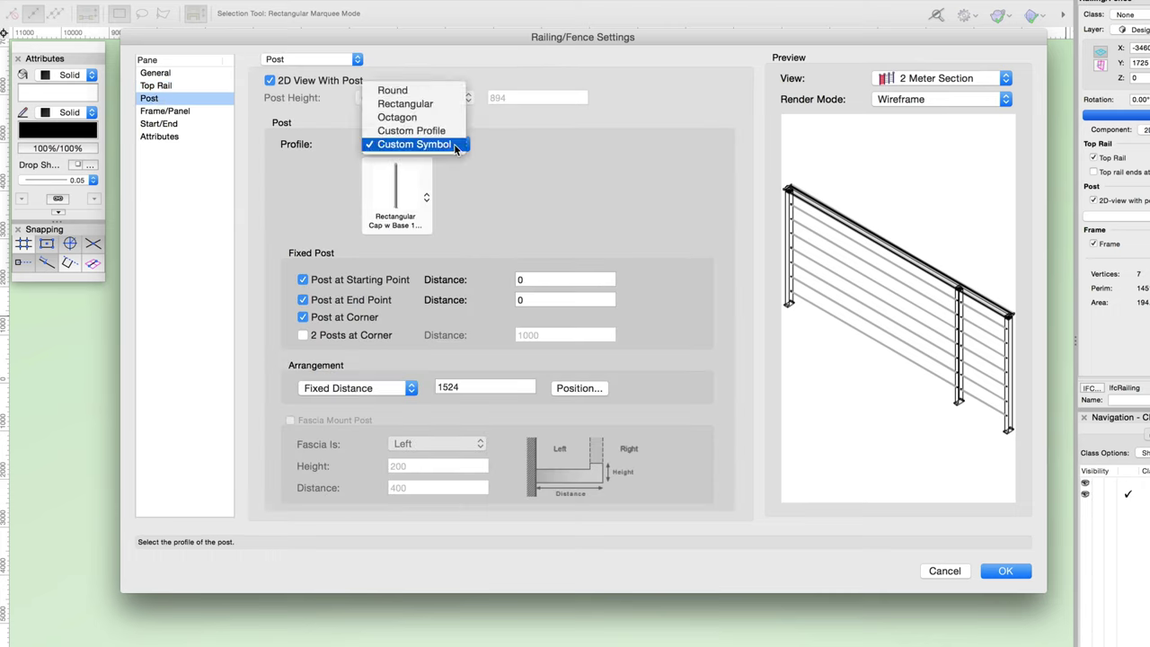
click(440, 105)
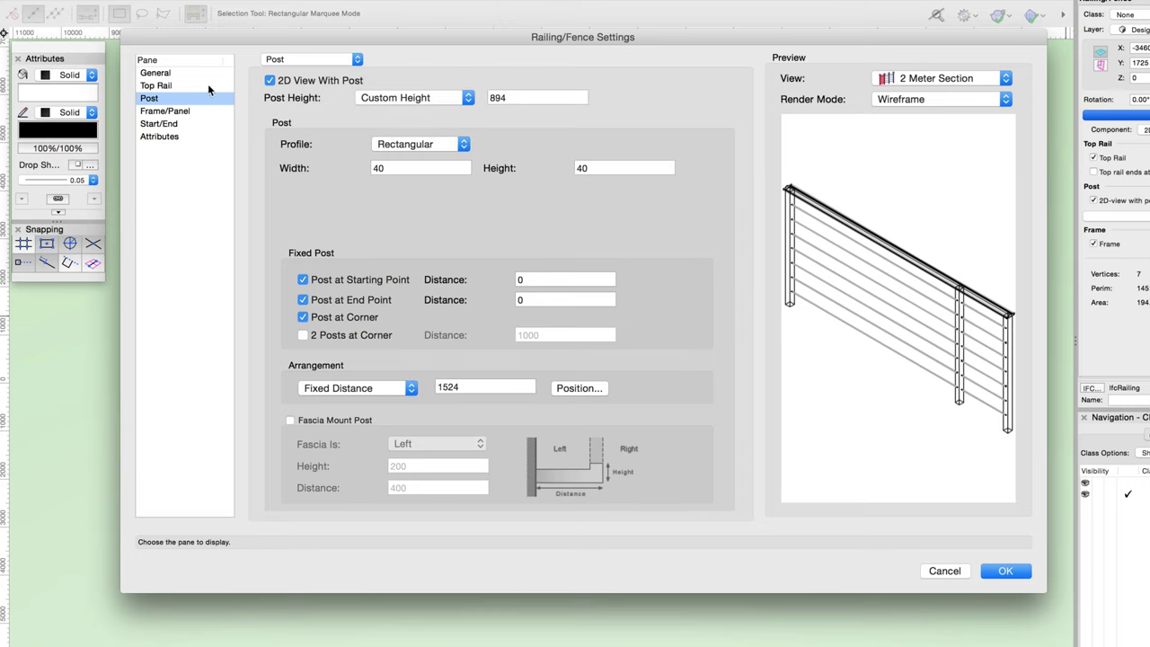
click(166, 85)
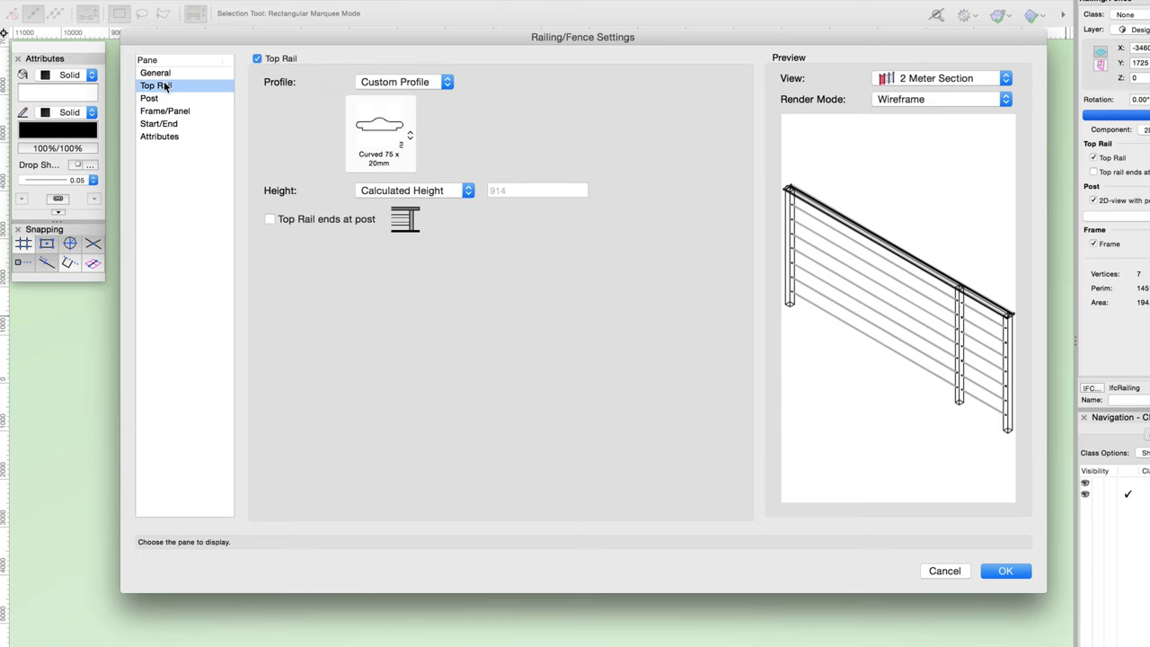
click(467, 190)
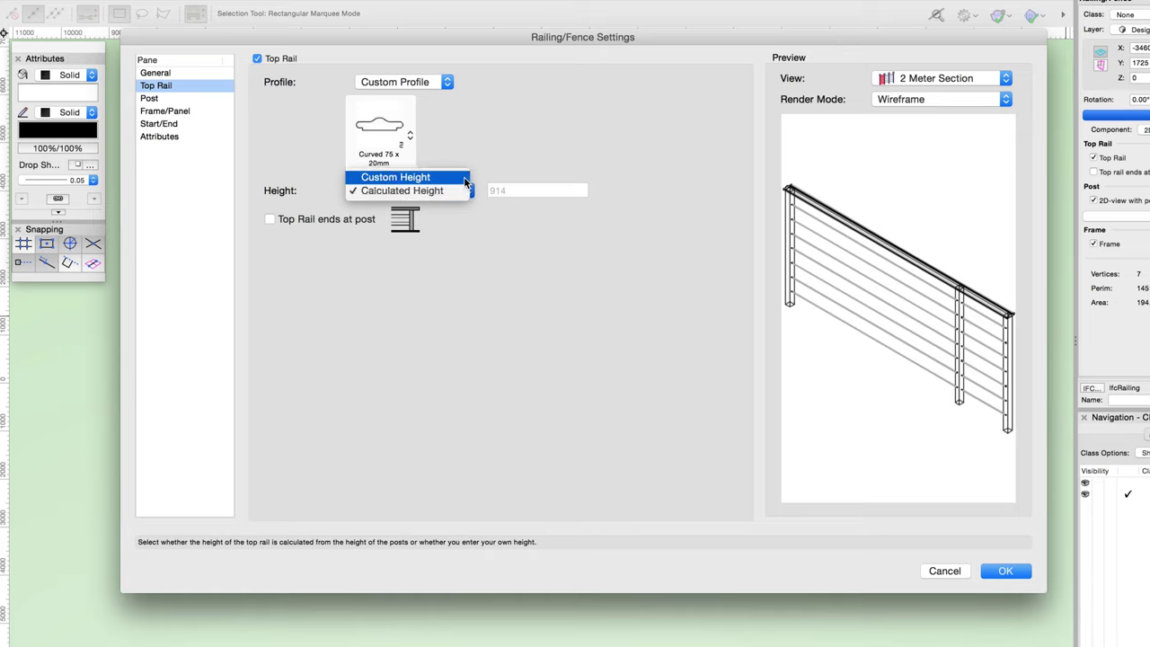
click(465, 178)
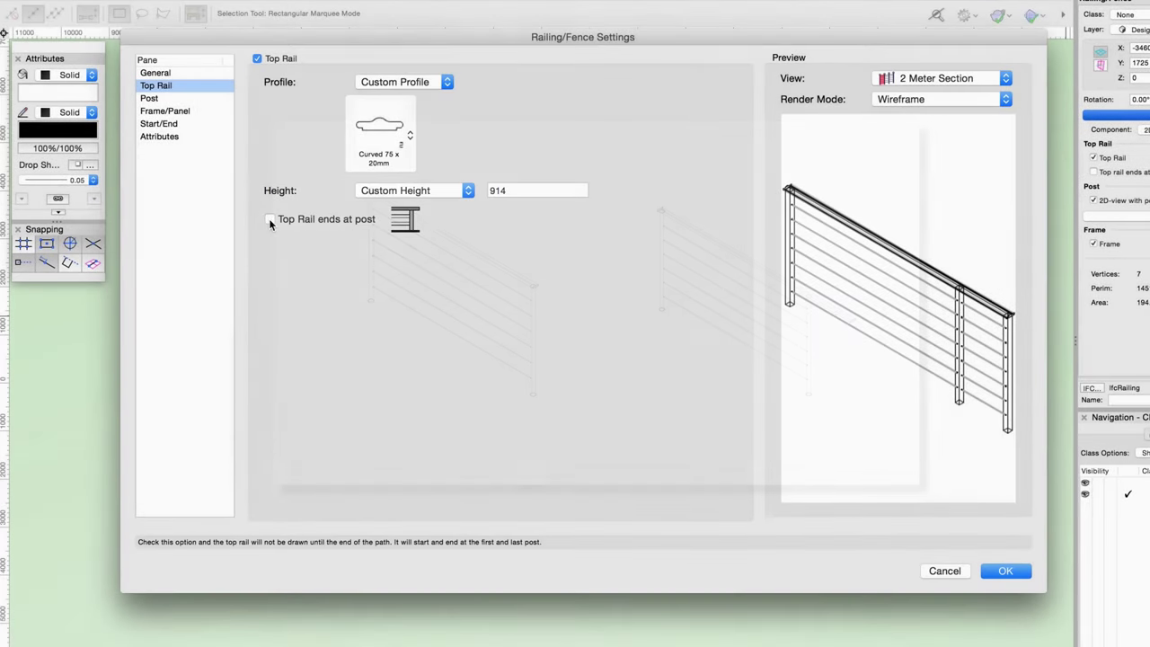
- Switch the railing to No Post and back to Post, and try the Custom Symbol post profile
click(177, 98)
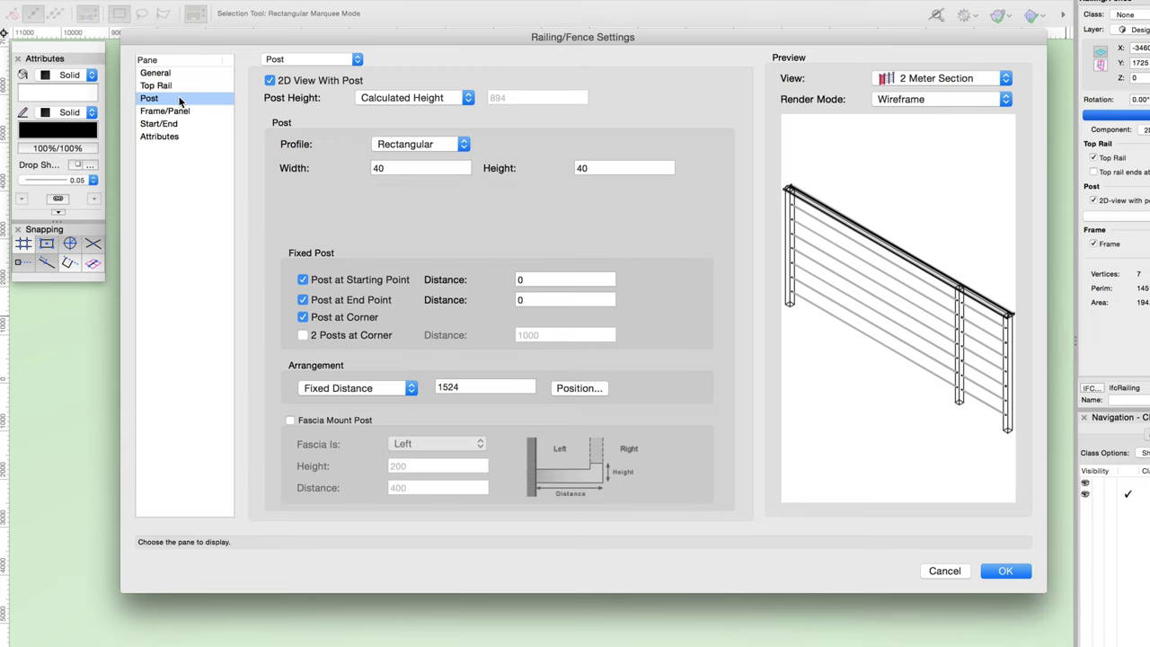
click(355, 59)
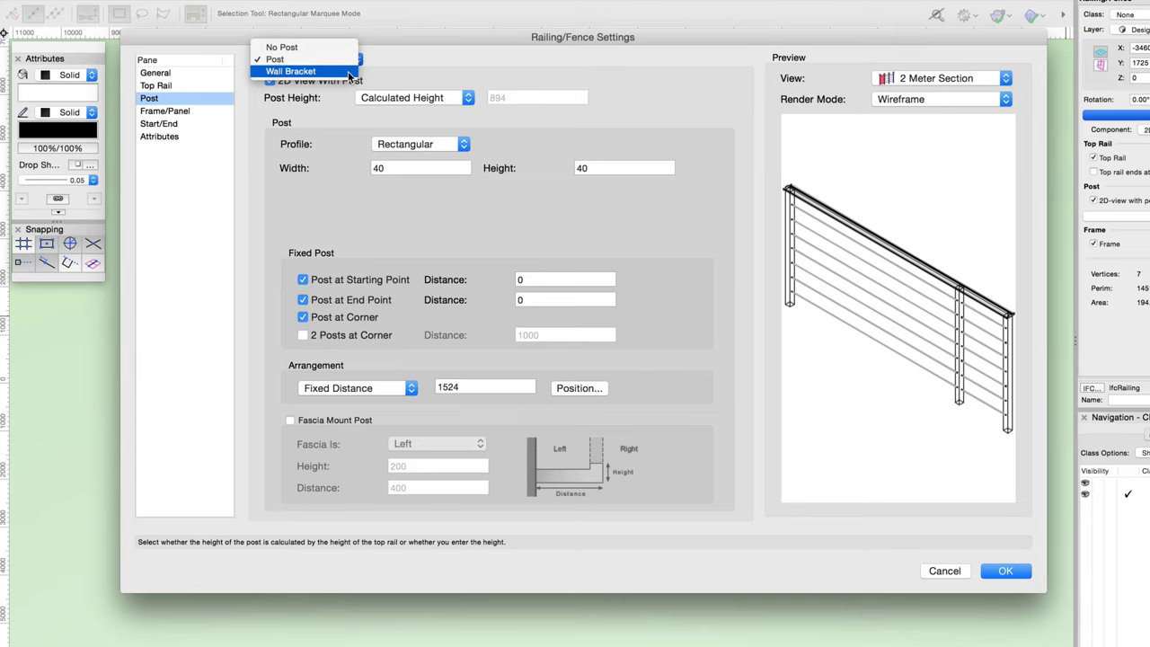
click(347, 49)
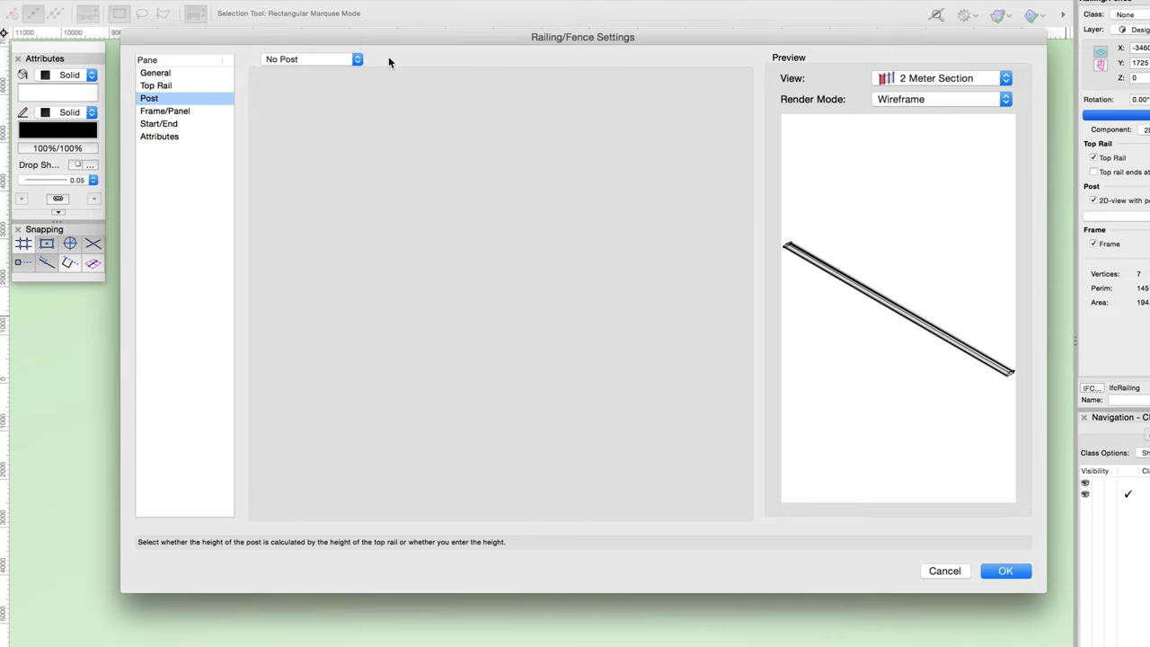
click(357, 58)
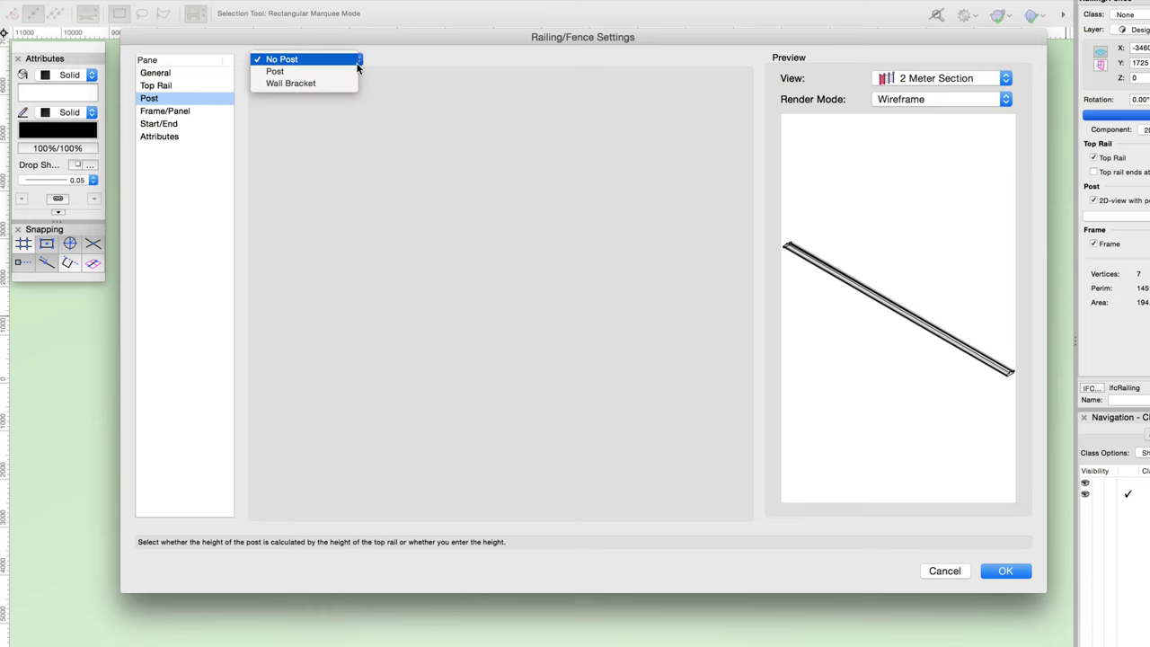
click(353, 72)
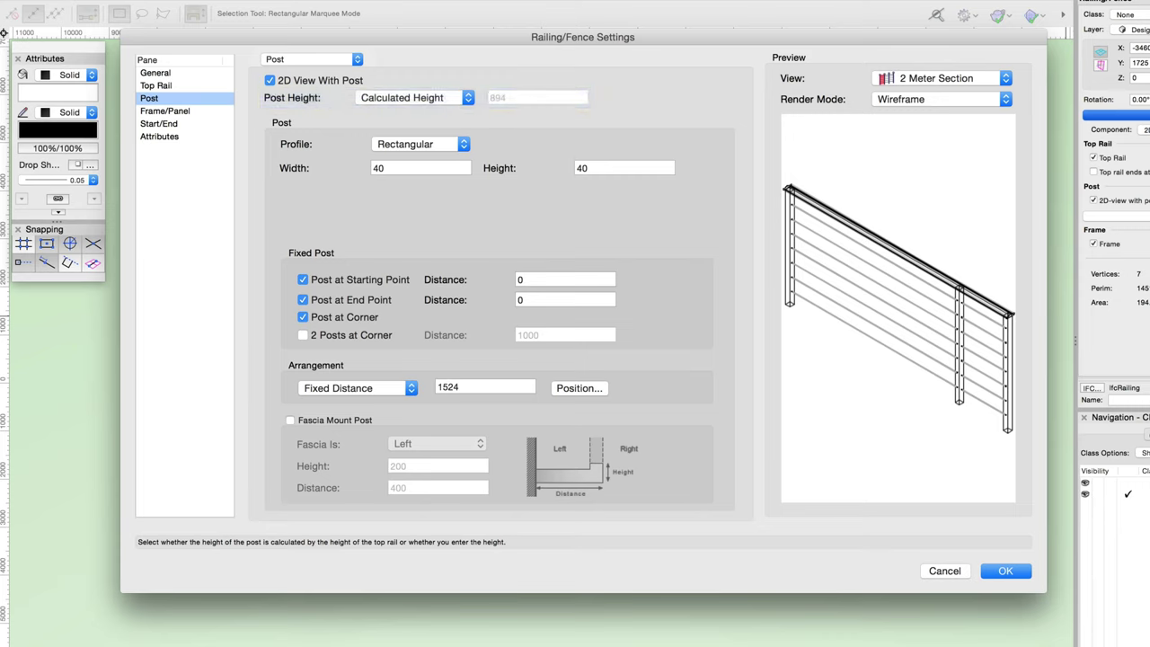
click(463, 144)
click(423, 182)
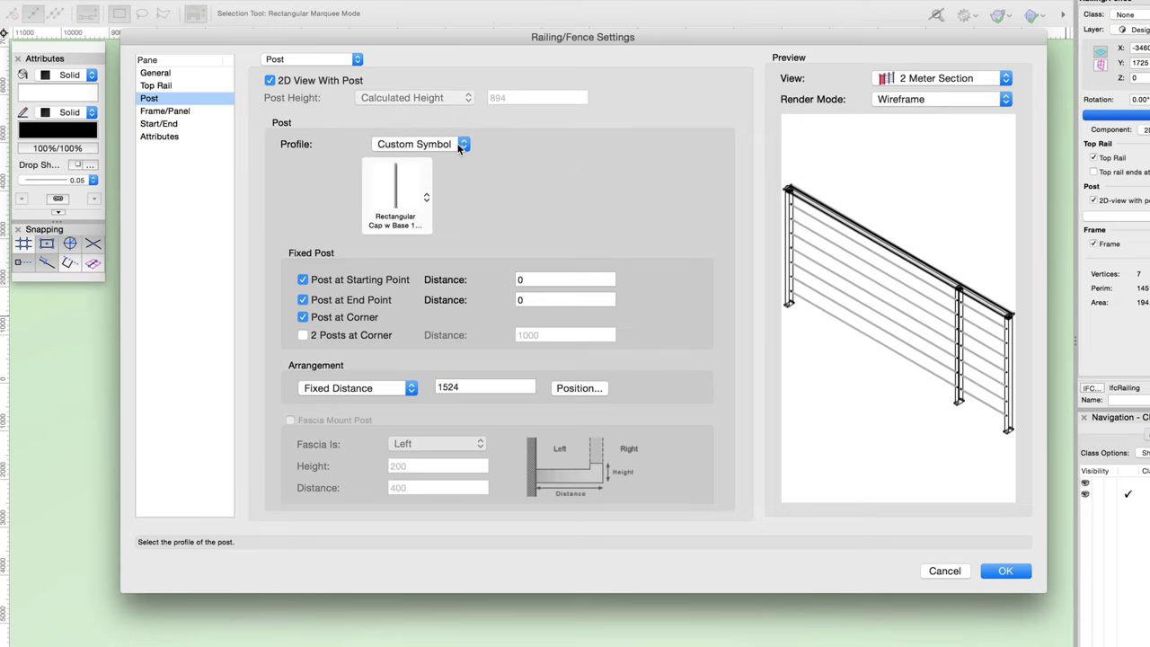
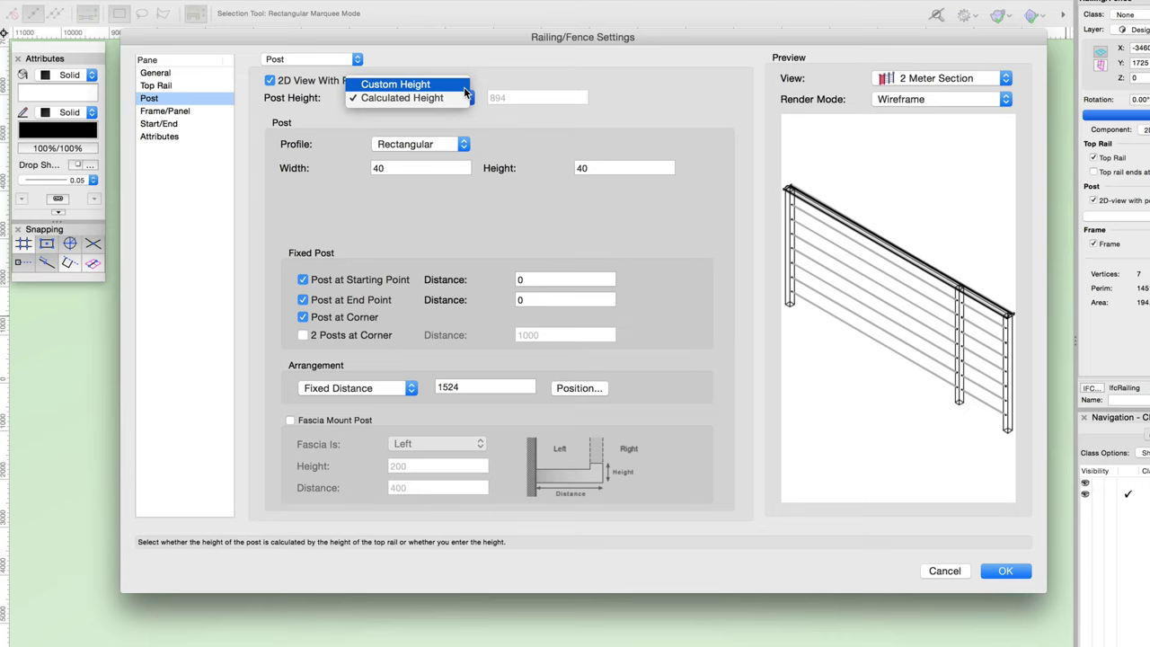
- Set the rectangular posts to a Custom Height of 1500 and check the top rail's height setting
click(464, 87)
click(199, 86)
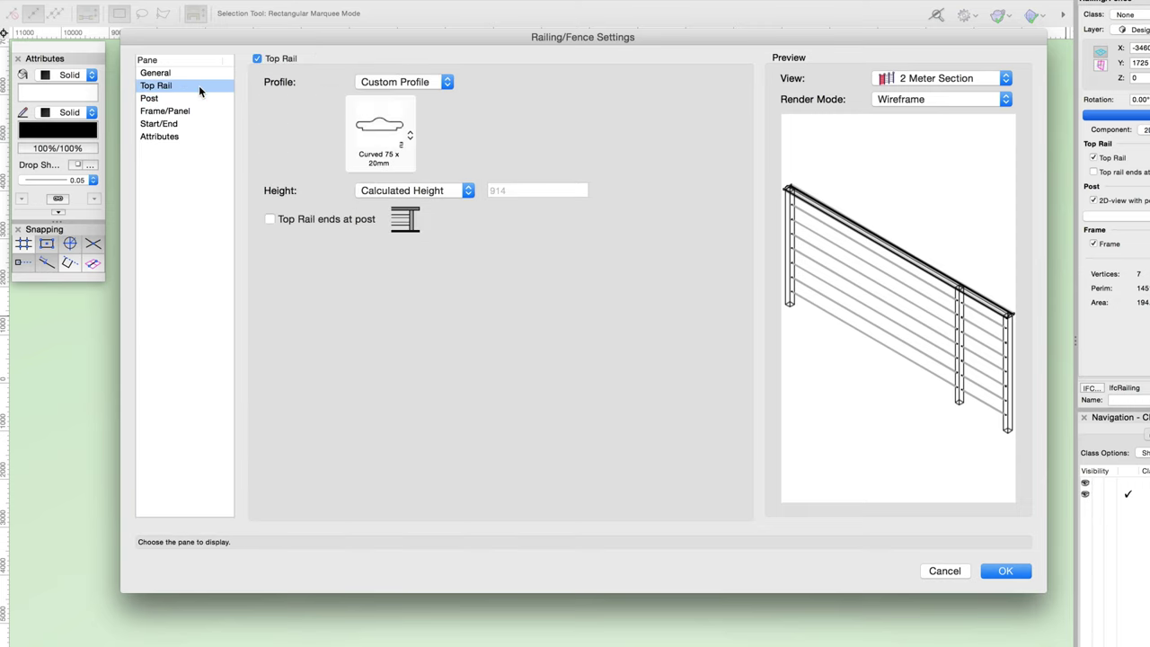
click(194, 98)
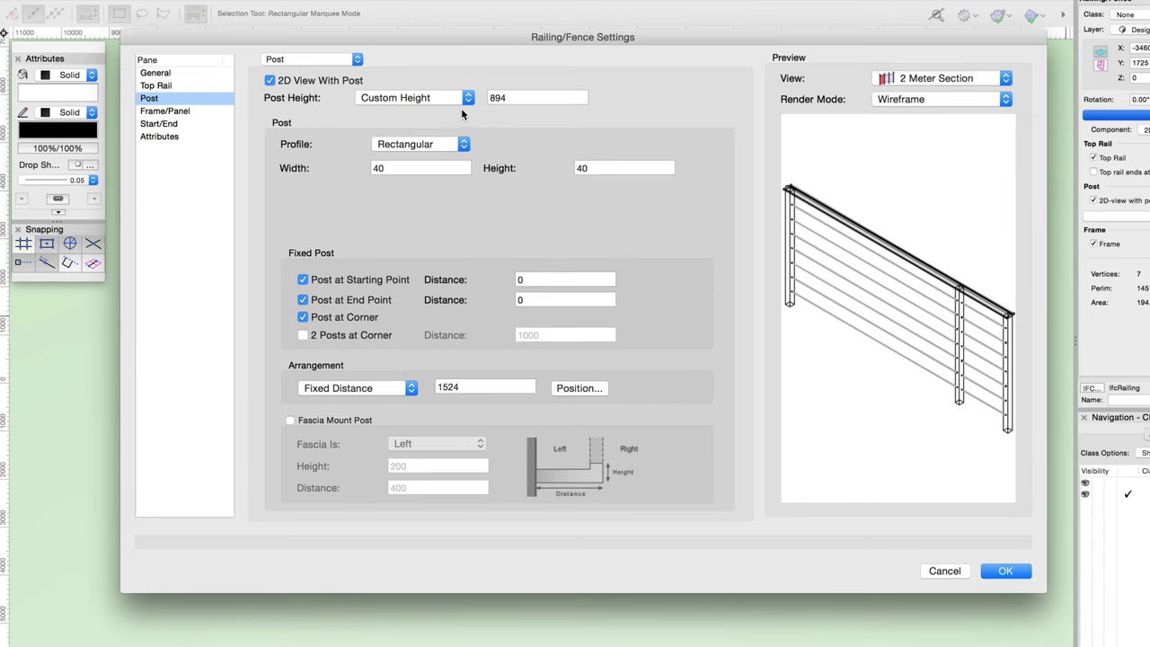
double_click(507, 97)
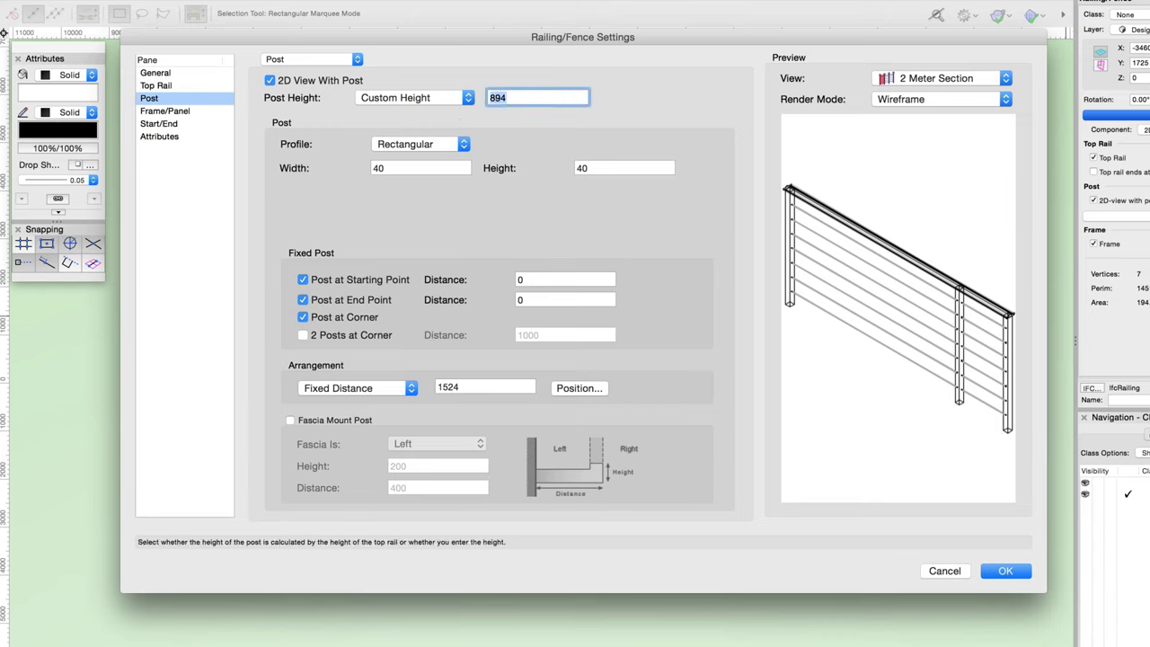
text(1500)
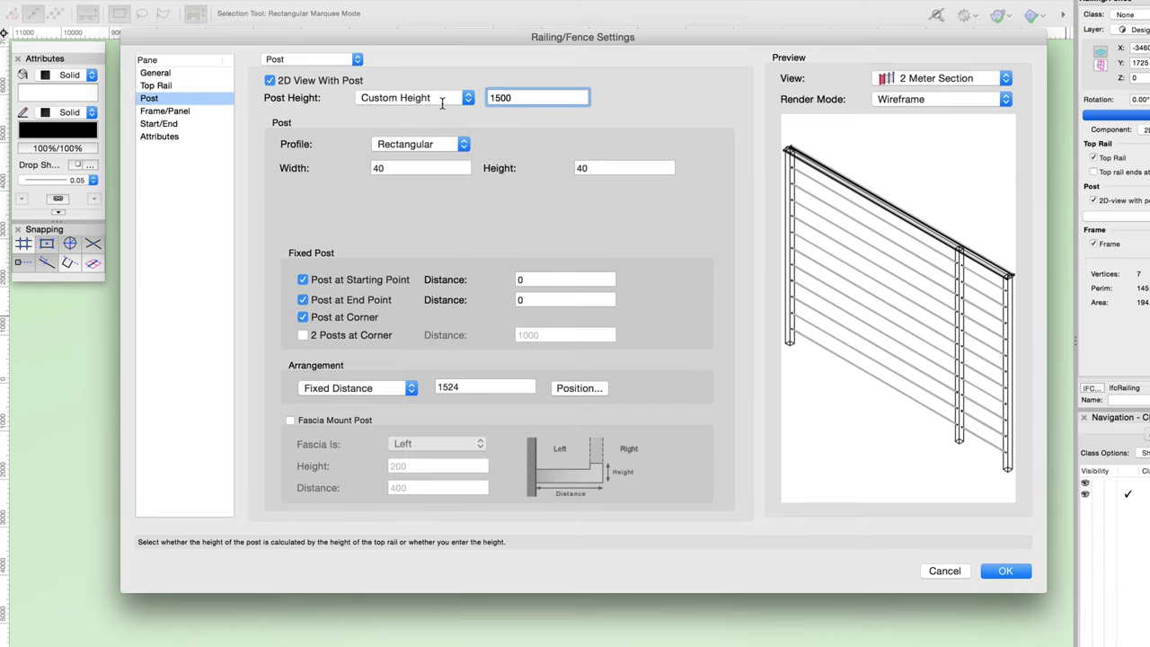
click(166, 86)
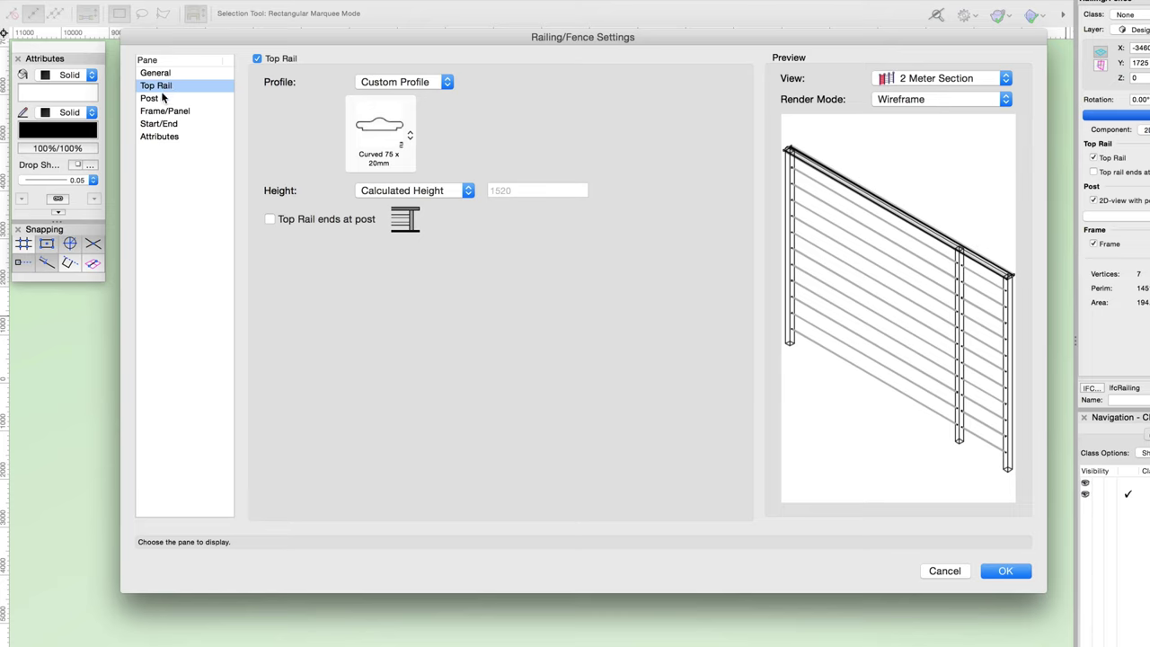
click(159, 99)
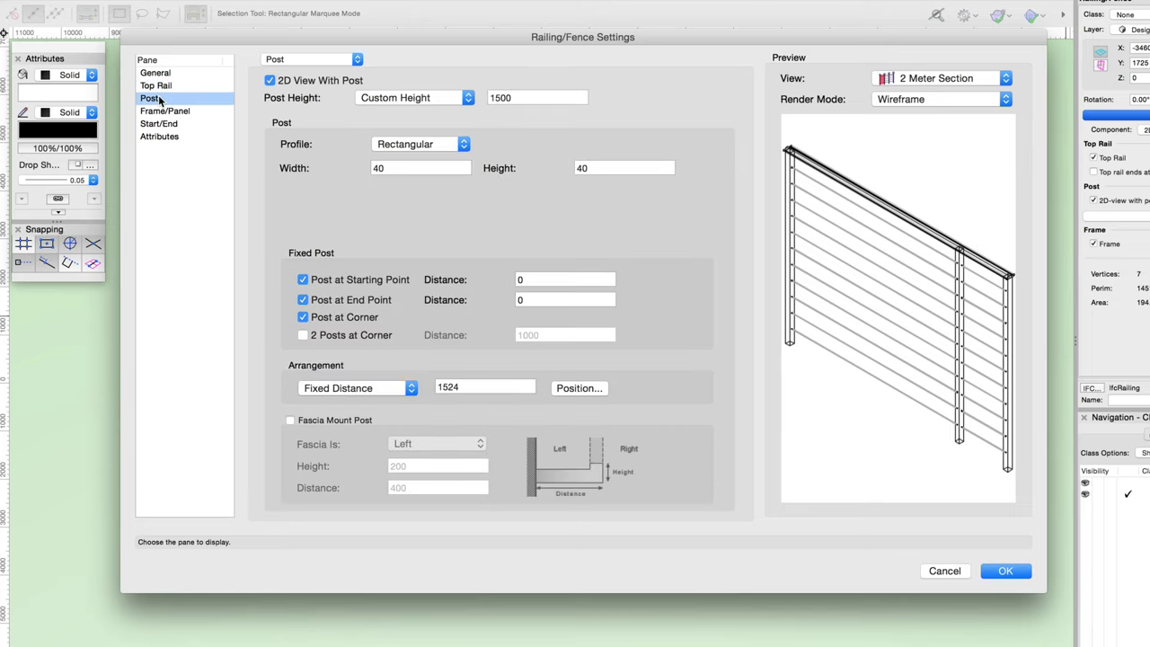
- Try the Round post profile and return to Rectangular
click(459, 150)
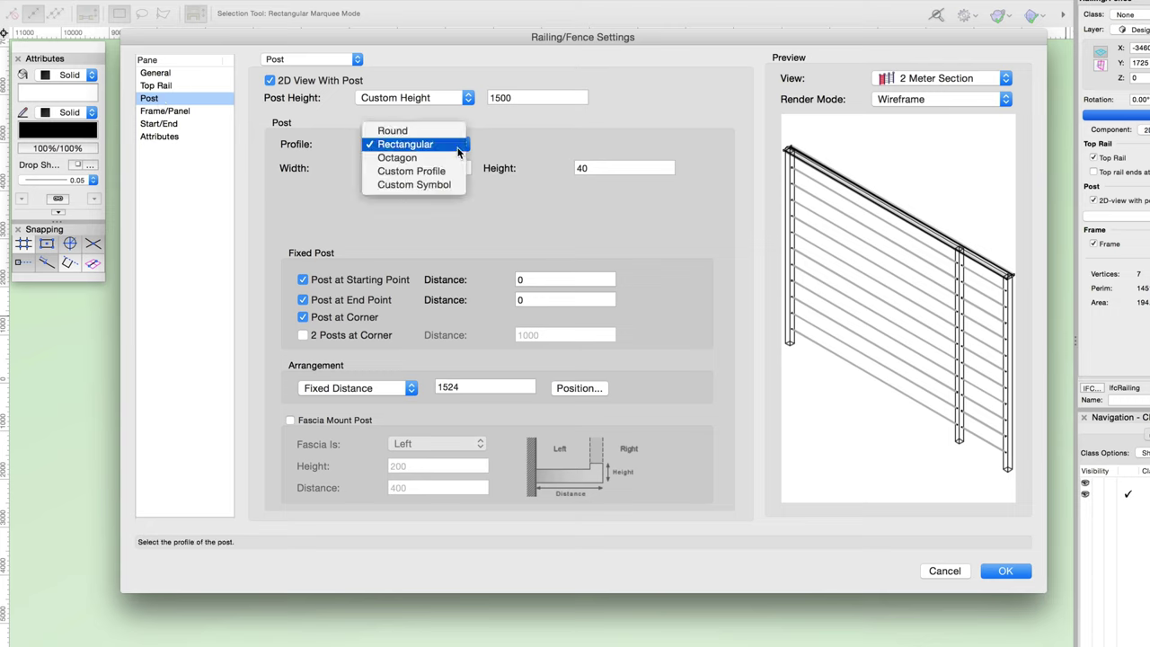
click(506, 183)
click(459, 145)
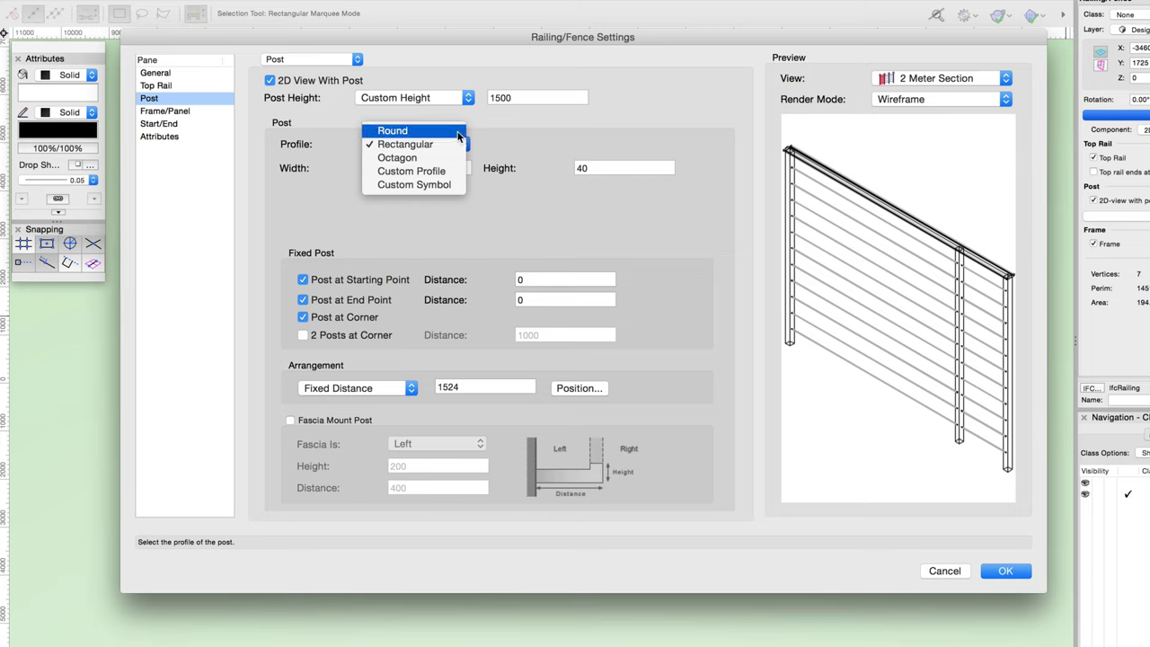
click(458, 131)
click(463, 145)
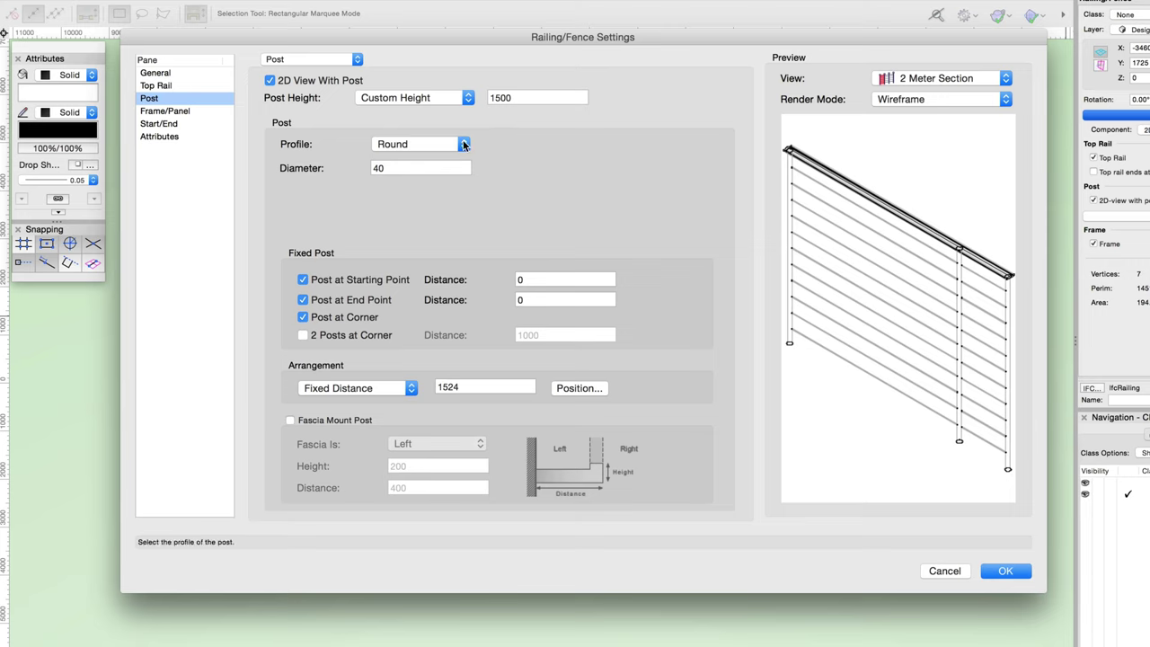
click(460, 160)
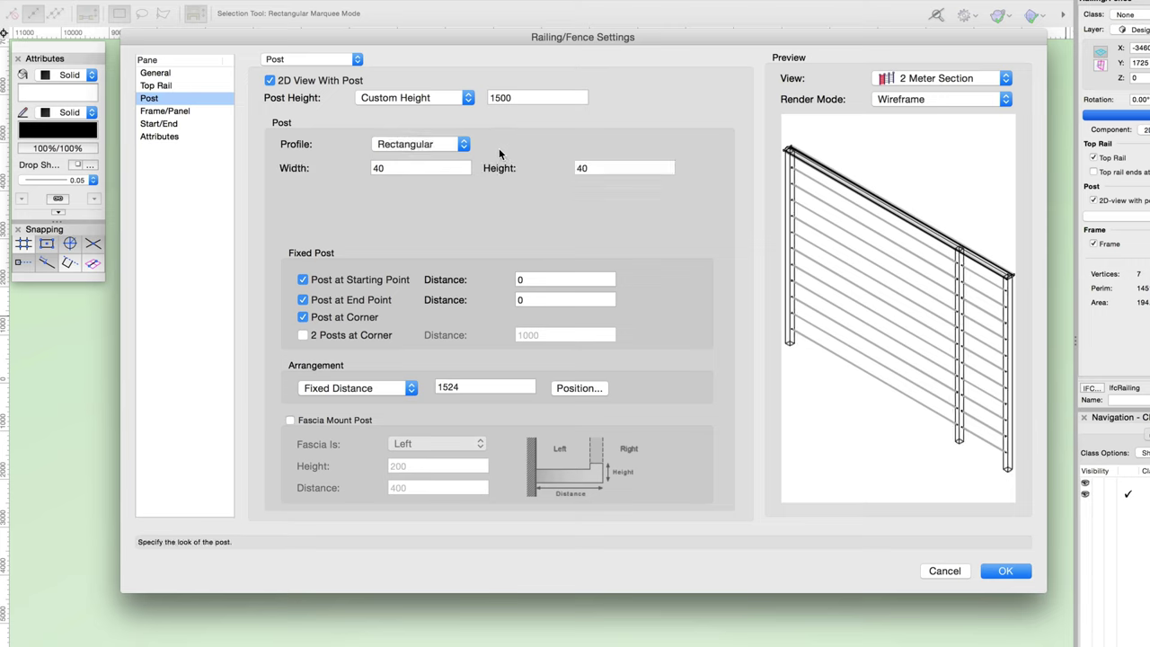
- Try Custom Profile for the posts and view the available profile shapes, keeping Profile Round 2.5in
click(465, 143)
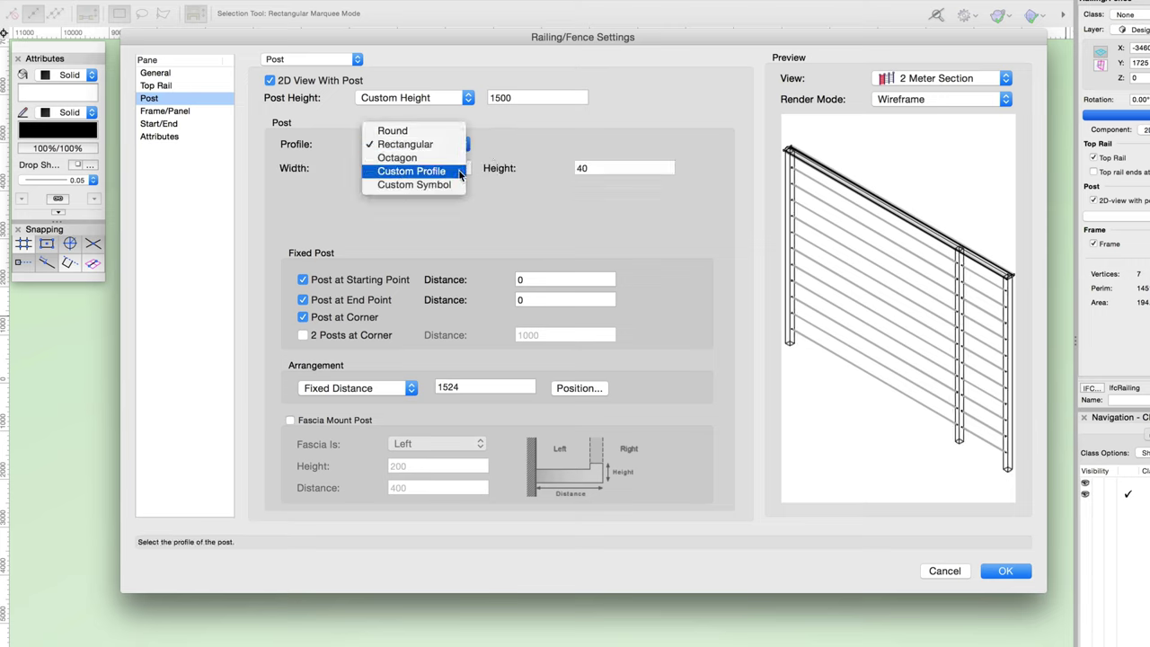
click(459, 171)
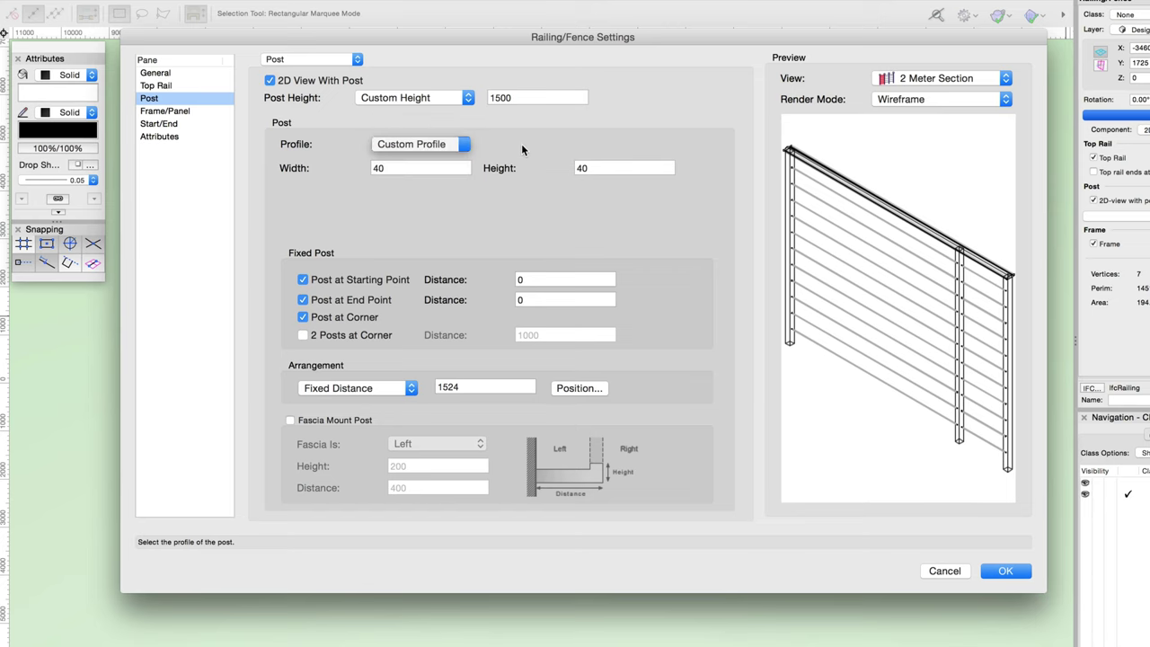
click(409, 193)
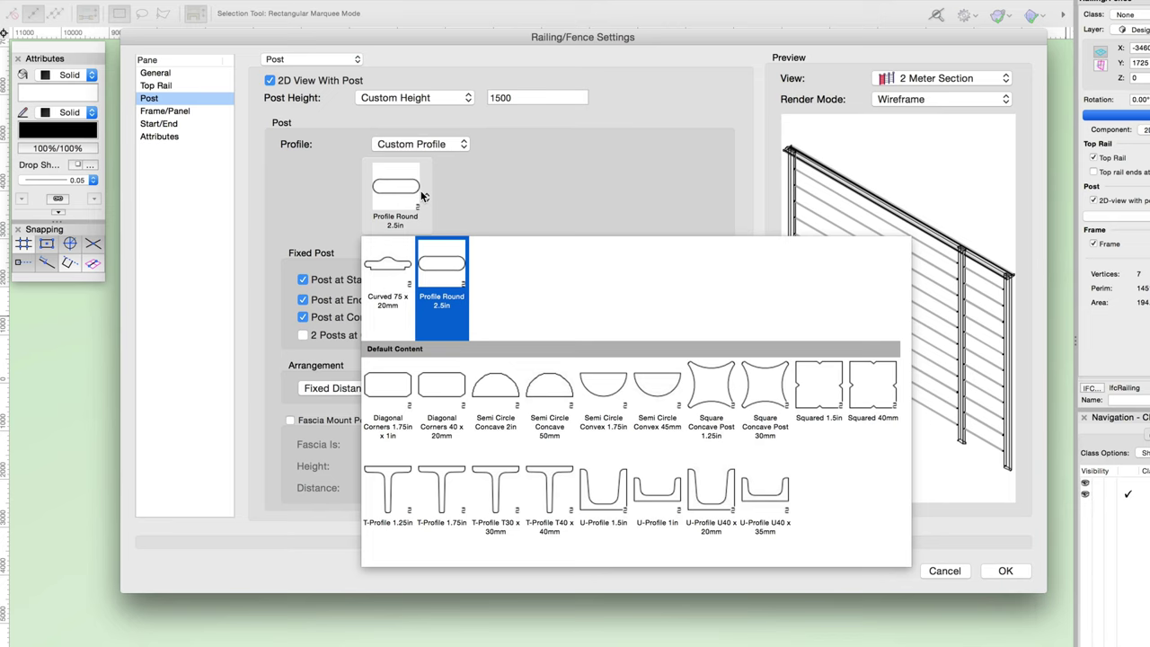
click(422, 196)
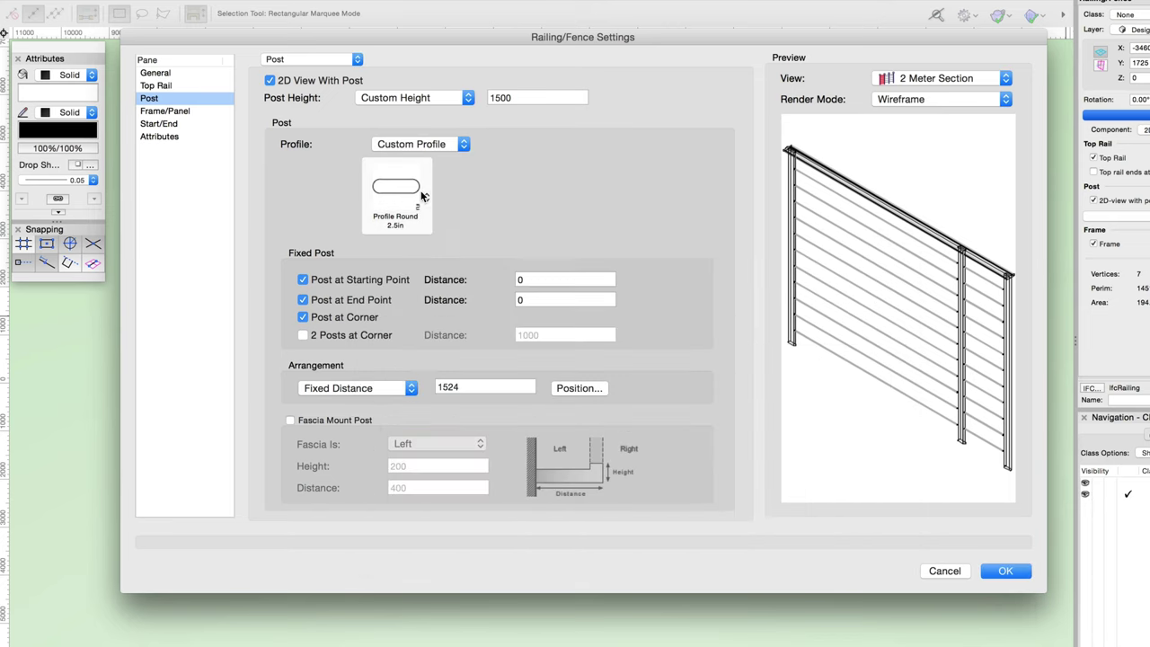
- Try Custom Symbol for the posts, view the available post symbols, and switch the profile back to Rectangular
click(449, 145)
click(449, 151)
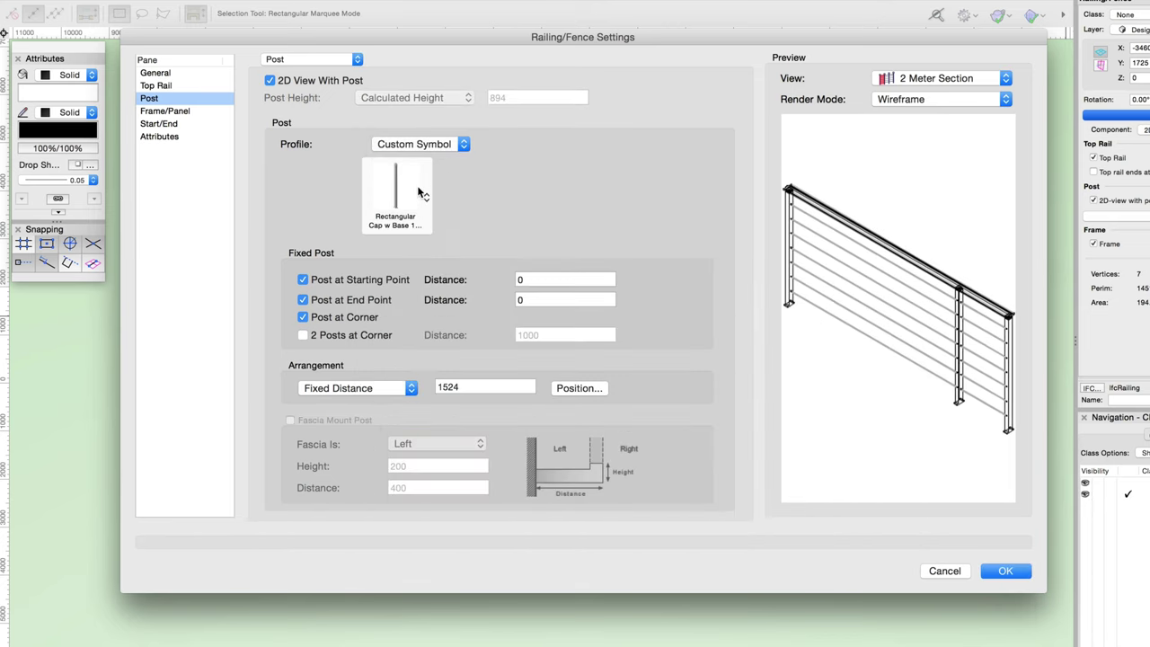
click(409, 193)
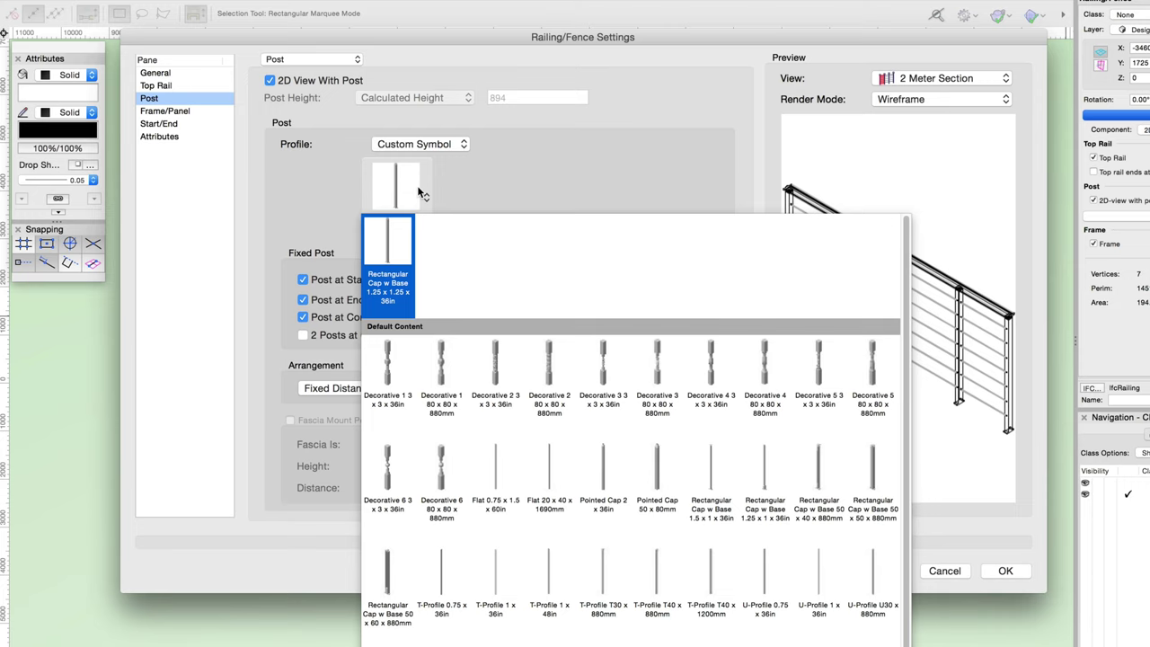
click(417, 185)
click(454, 143)
click(464, 105)
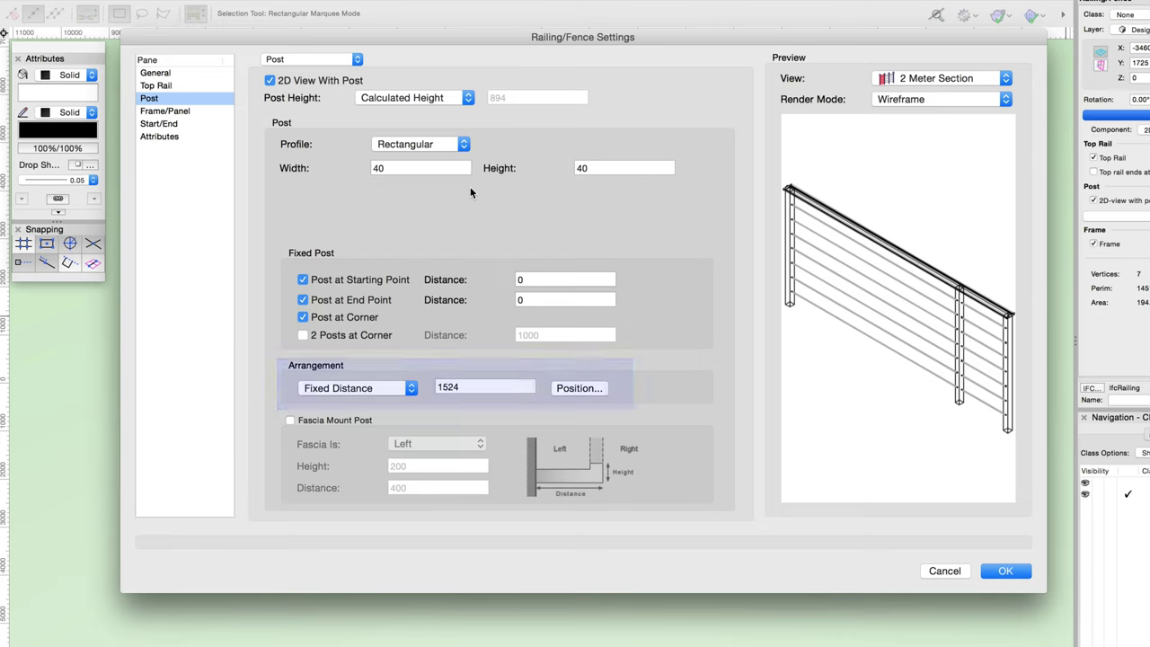
- Review the post arrangement options and set the arrangement to Approximate Distance
click(412, 389)
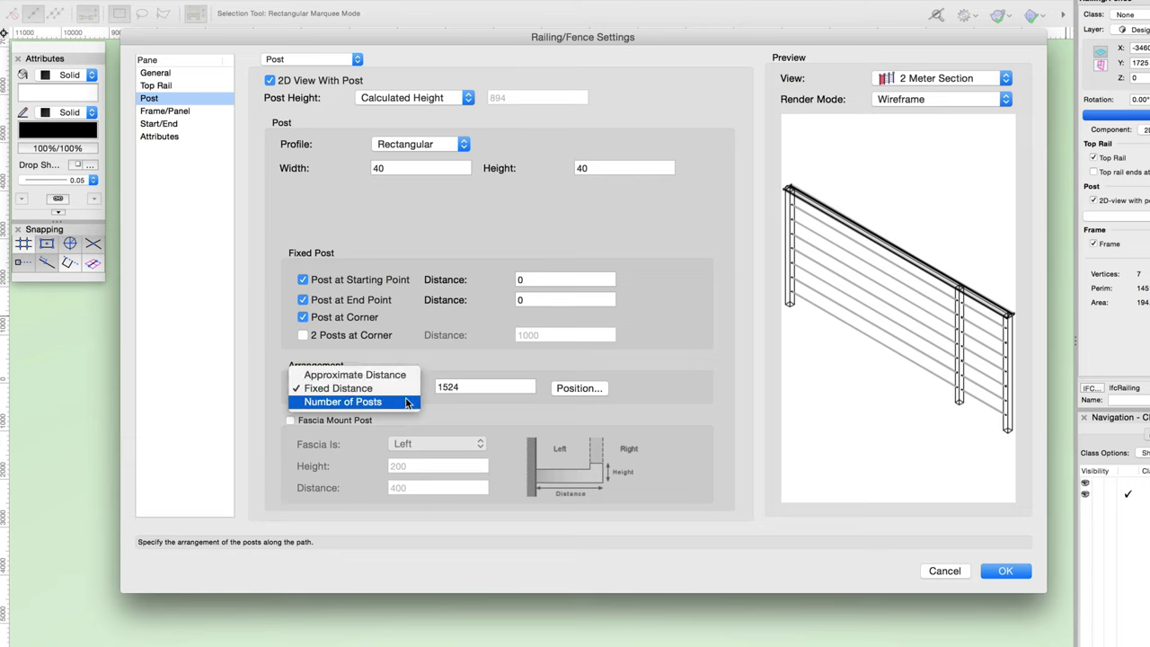
click(405, 388)
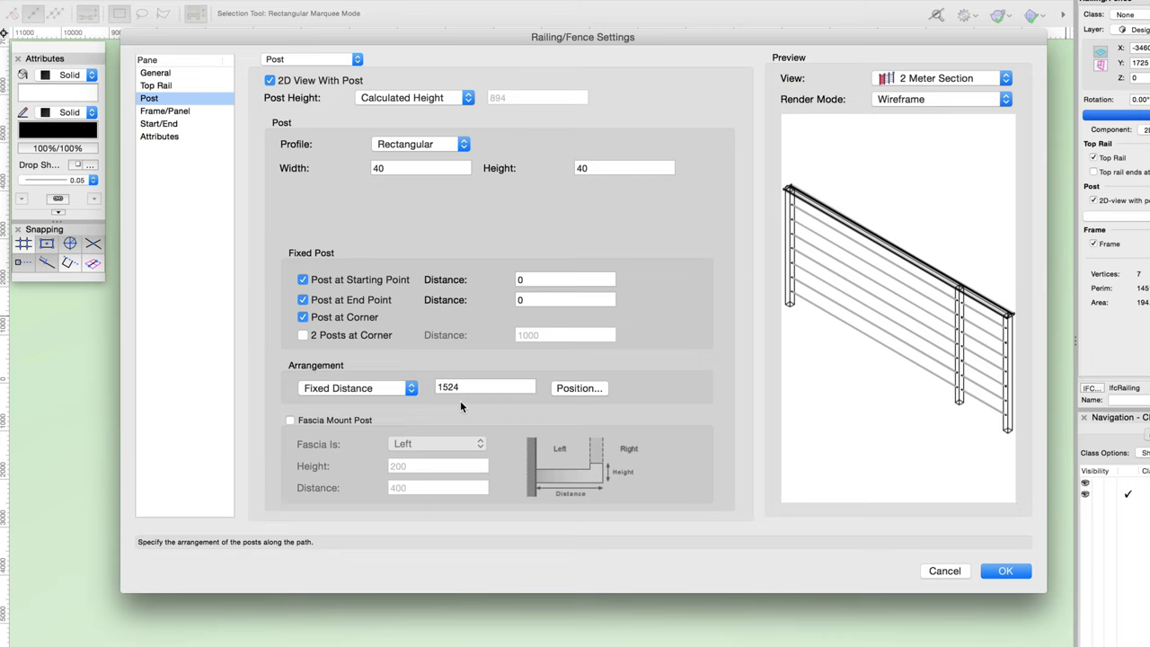
click(411, 388)
click(404, 369)
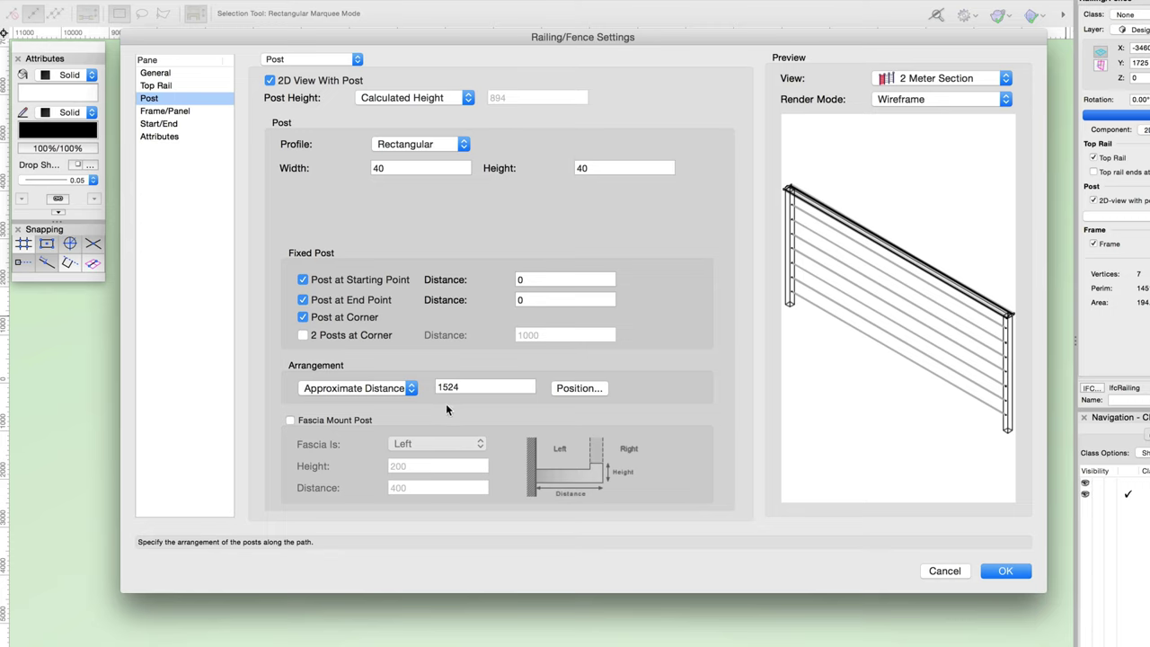
- Try the Number of Posts arrangement for the posts and return to Approximate Distance
click(411, 388)
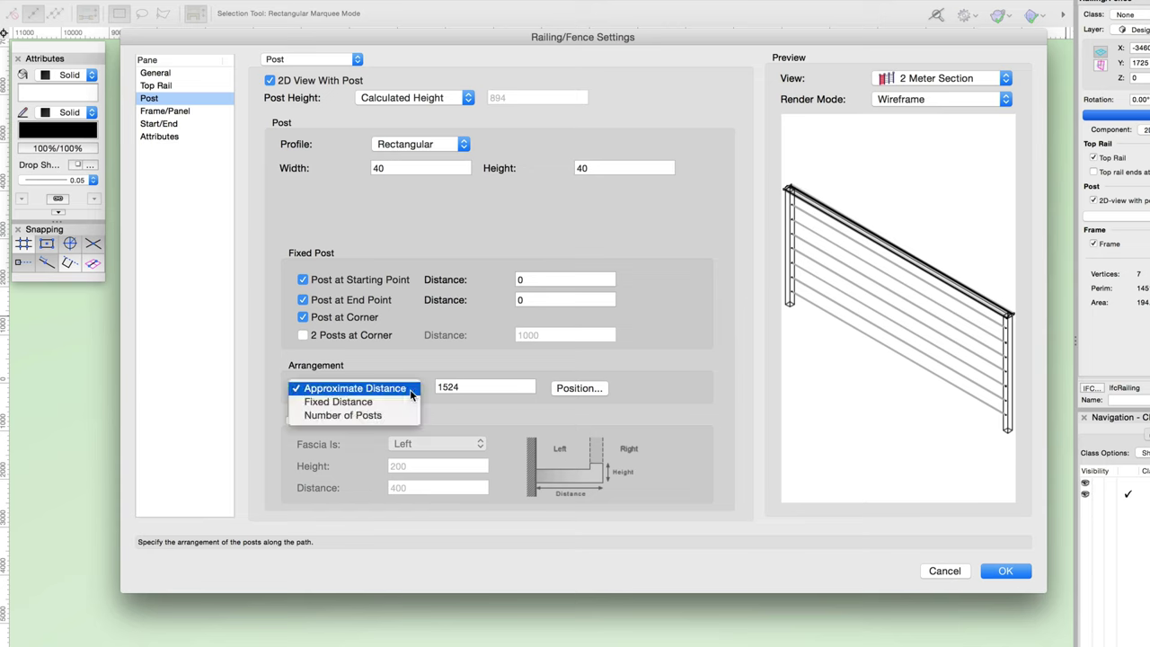
click(411, 415)
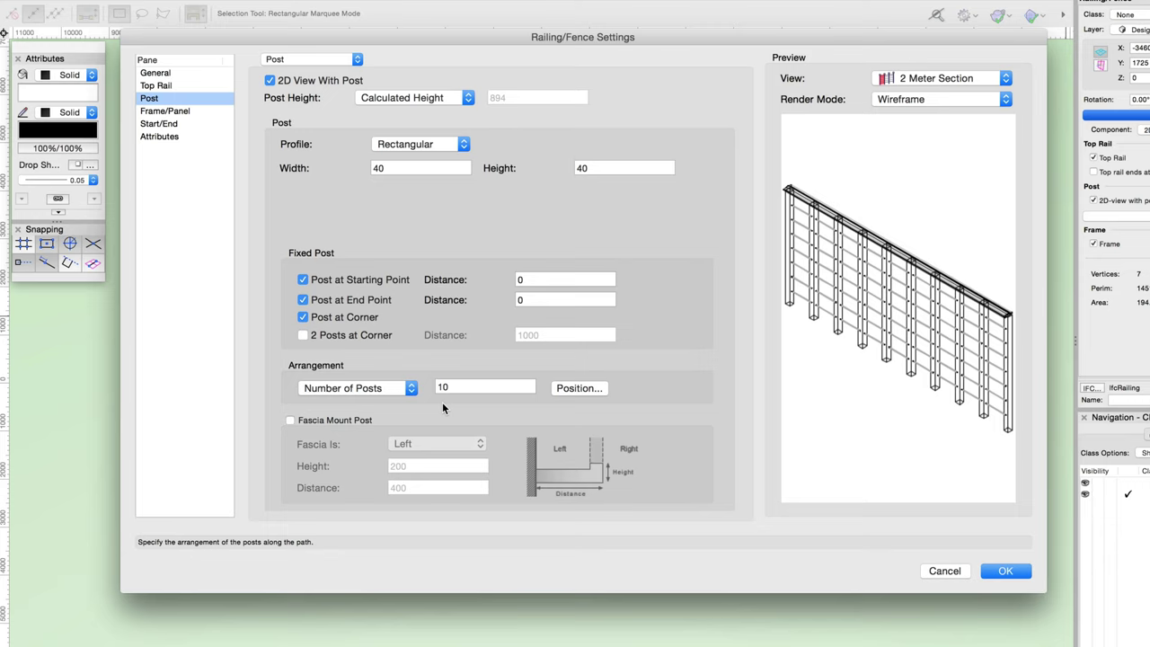
click(411, 388)
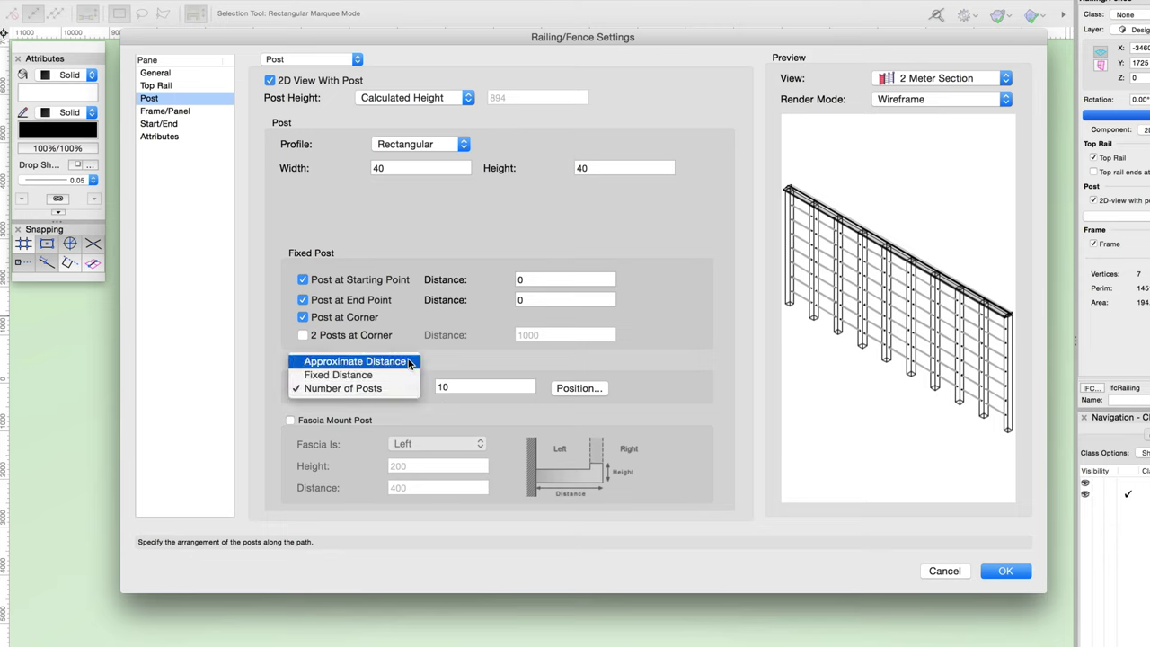
click(409, 361)
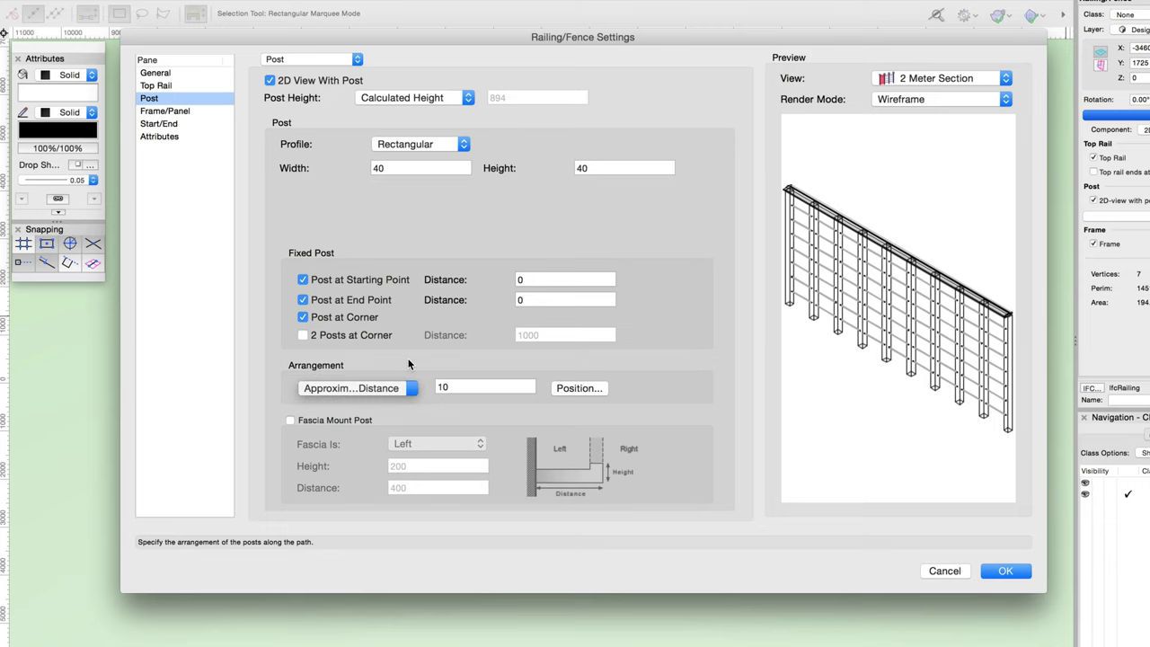
- View the post position settings, and try the Fascia Mount Post option before turning it off again
click(565, 389)
click(692, 594)
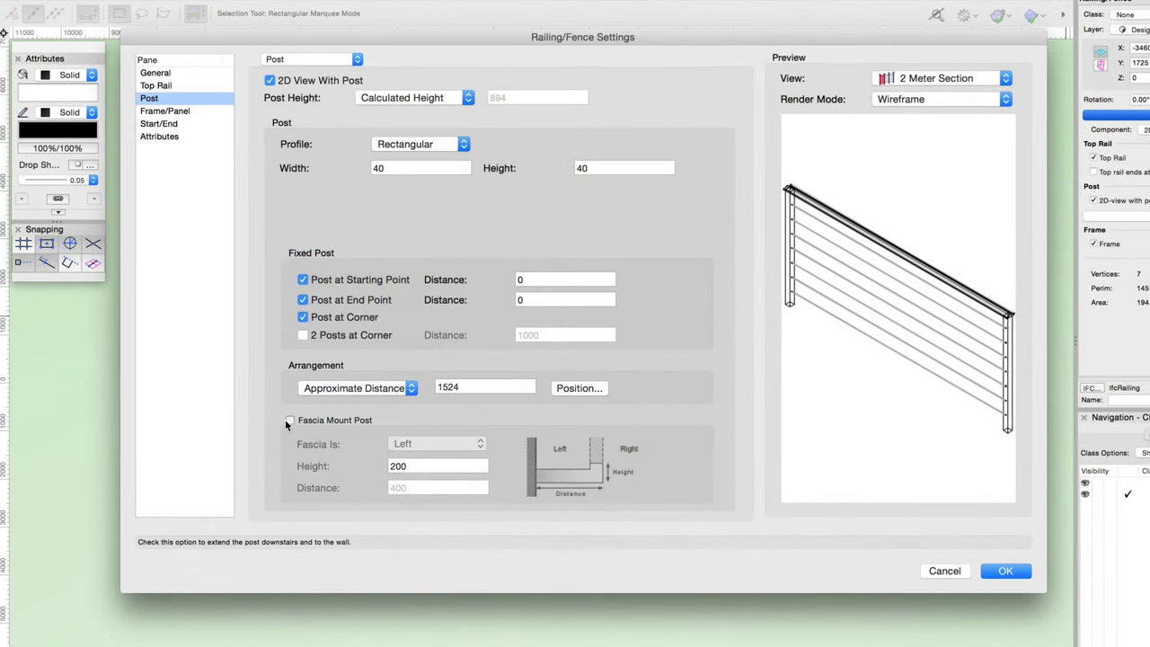
click(289, 420)
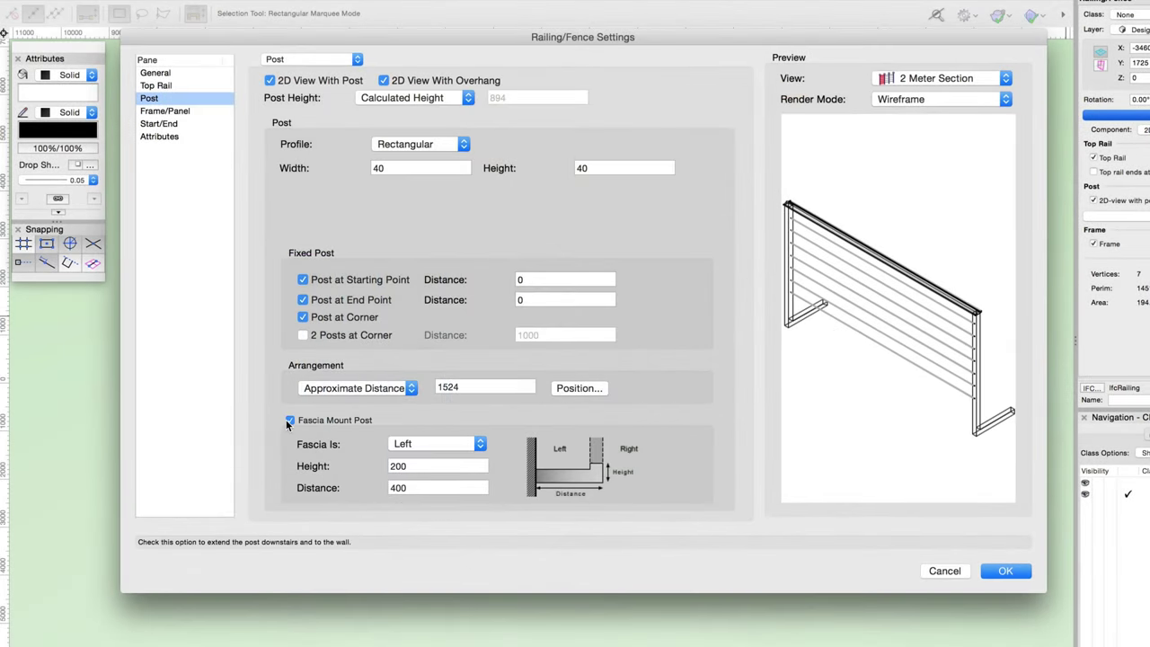
click(289, 421)
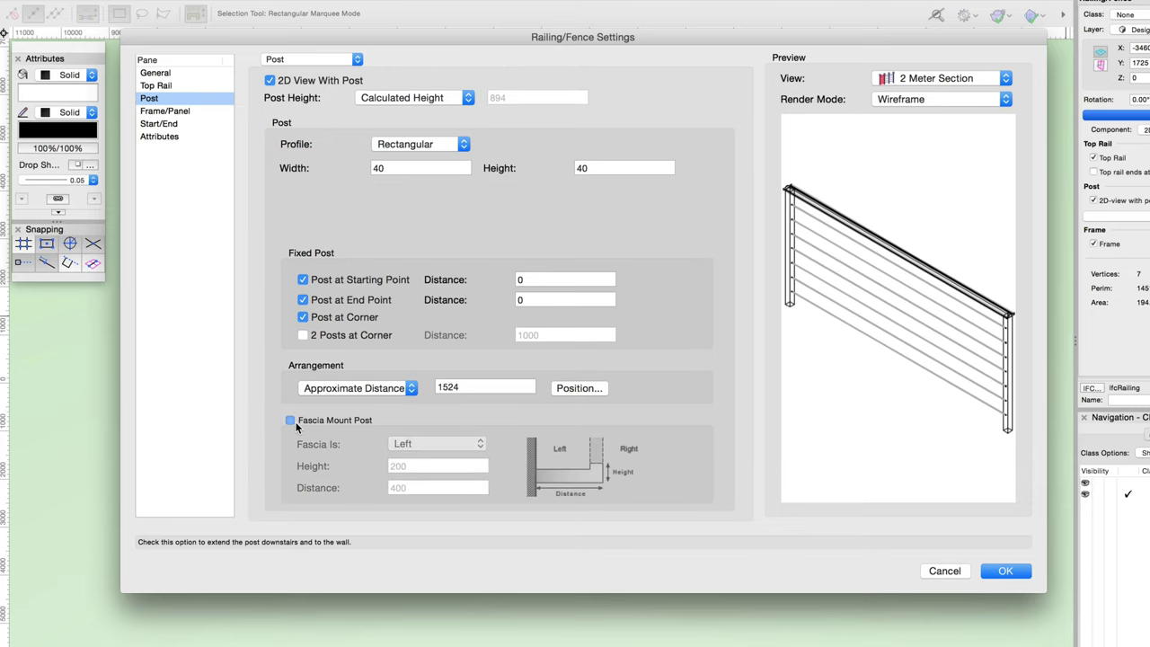
- Try Wall Bracket in place of posts and review its wall side, profile and arrangement options, keeping Left, Round and Approximate Distance
click(353, 60)
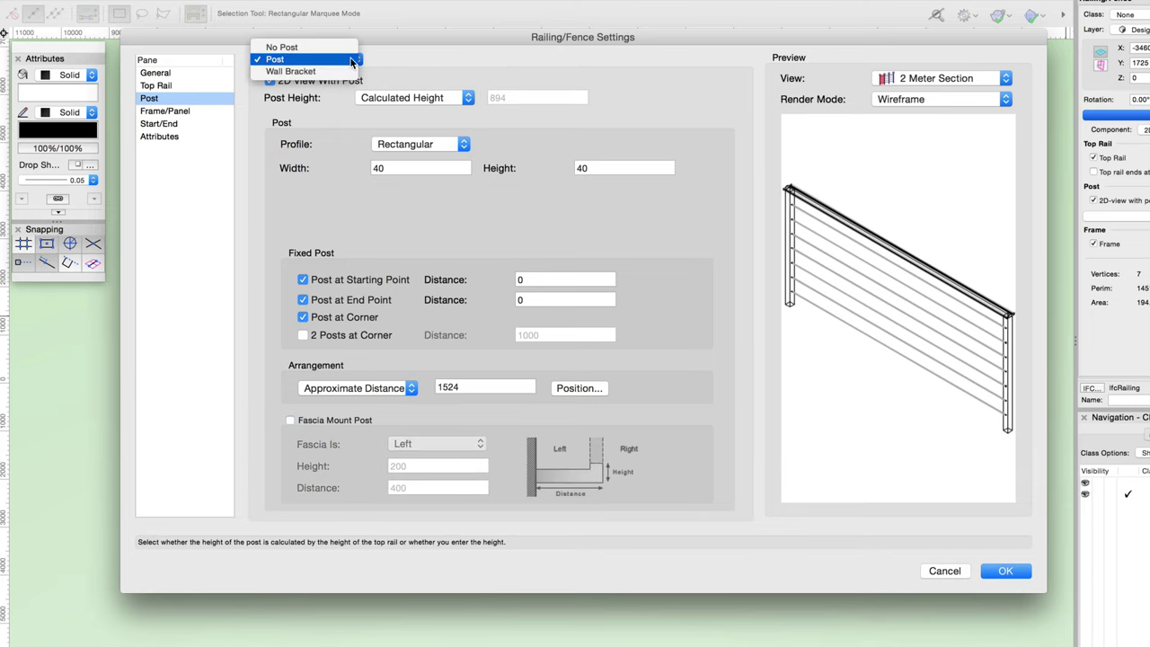
click(346, 71)
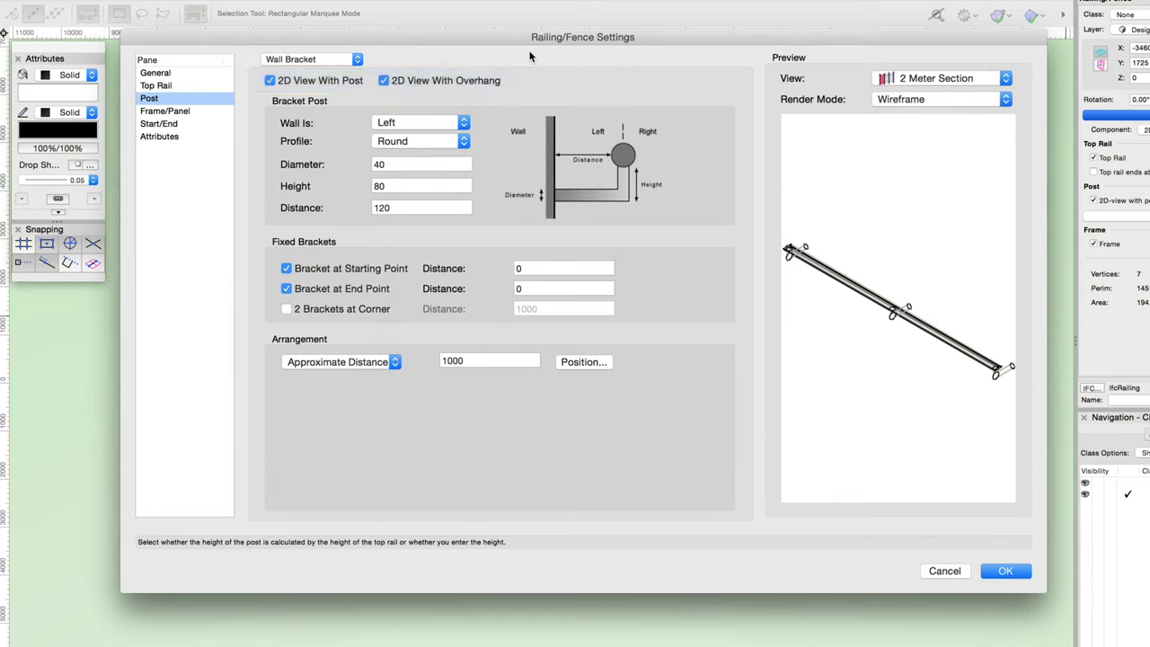
click(462, 122)
click(482, 110)
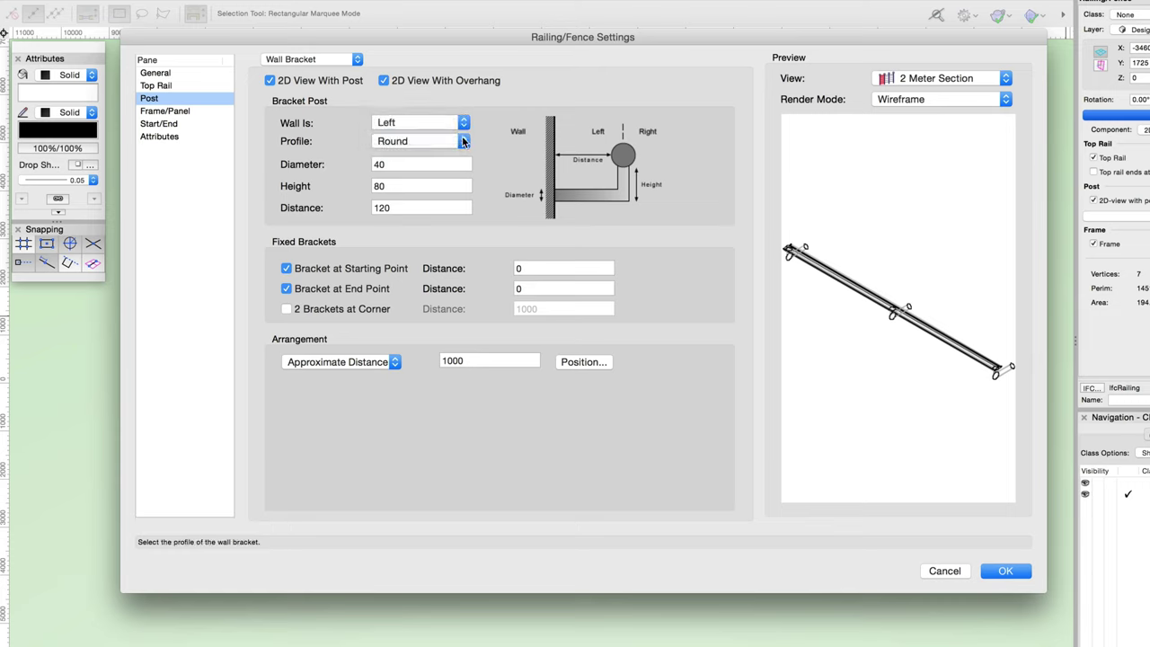
click(462, 139)
click(483, 137)
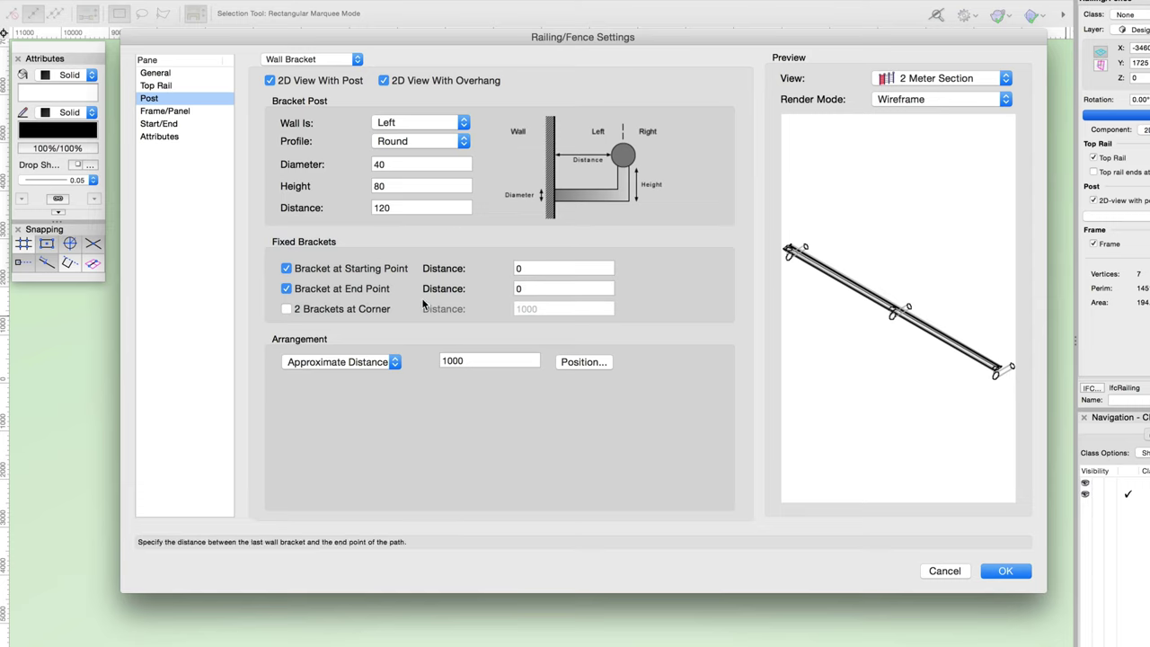
click(395, 362)
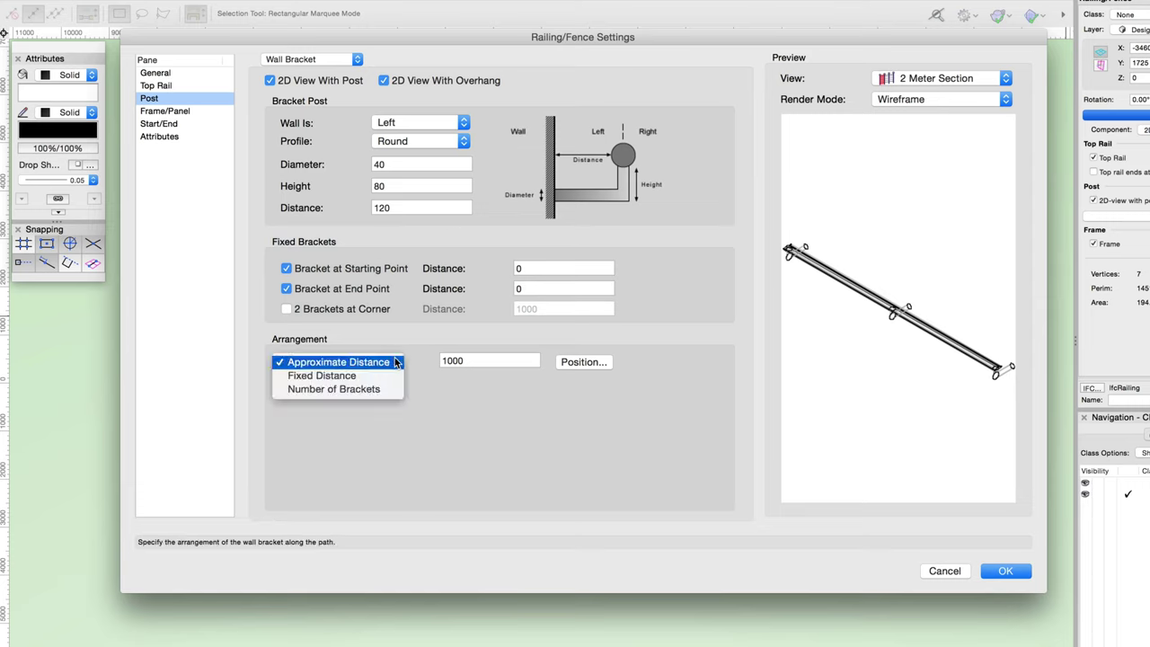
click(395, 362)
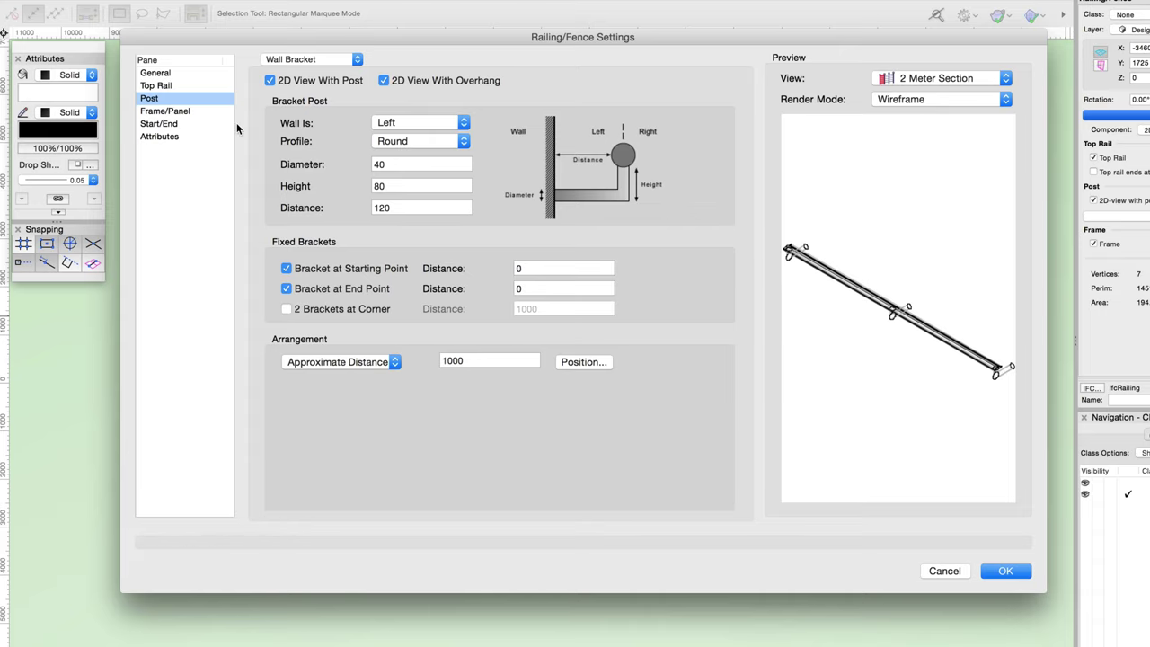
- Check the top rail settings used with wall brackets, and switch the post type back to Post
click(194, 87)
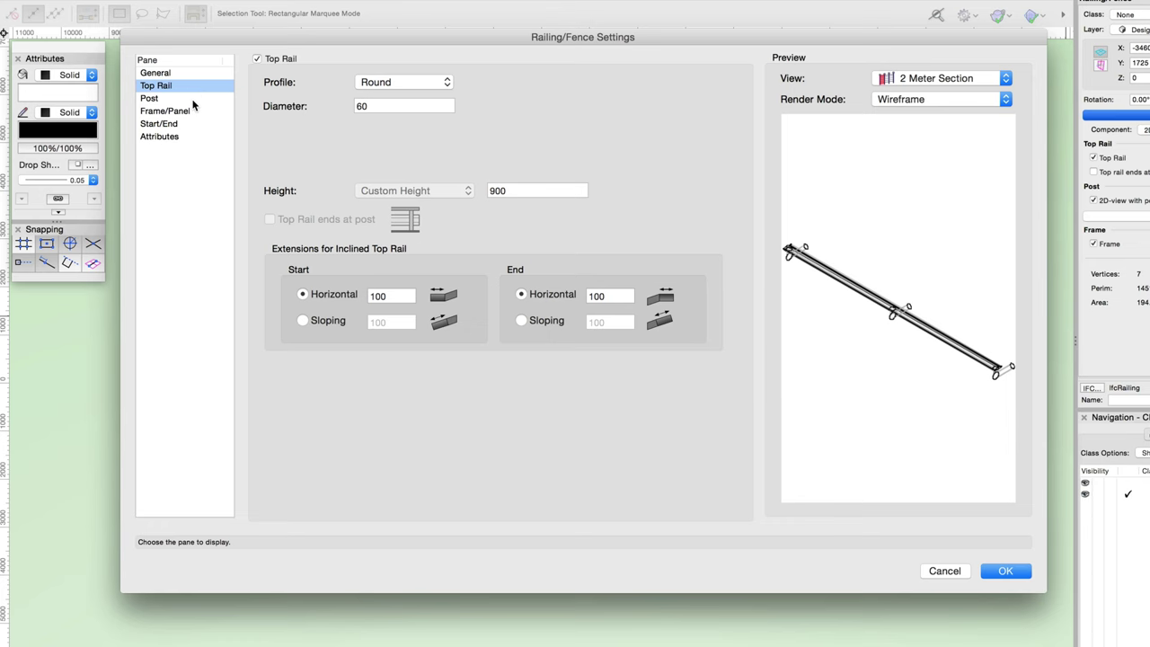
click(193, 105)
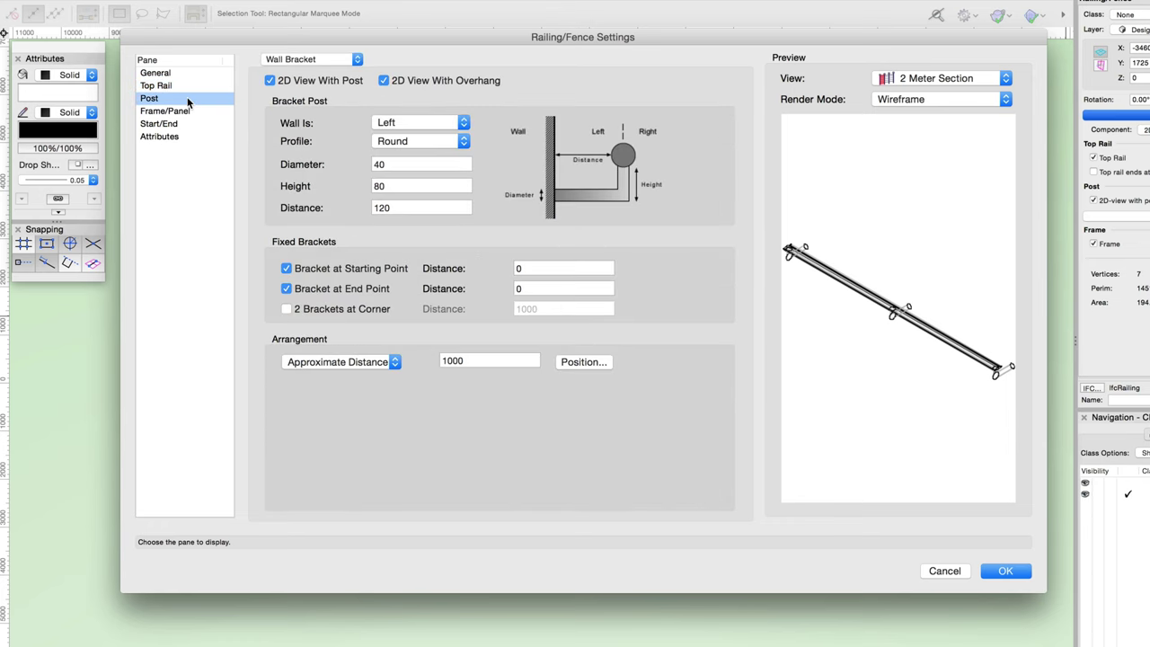
click(350, 60)
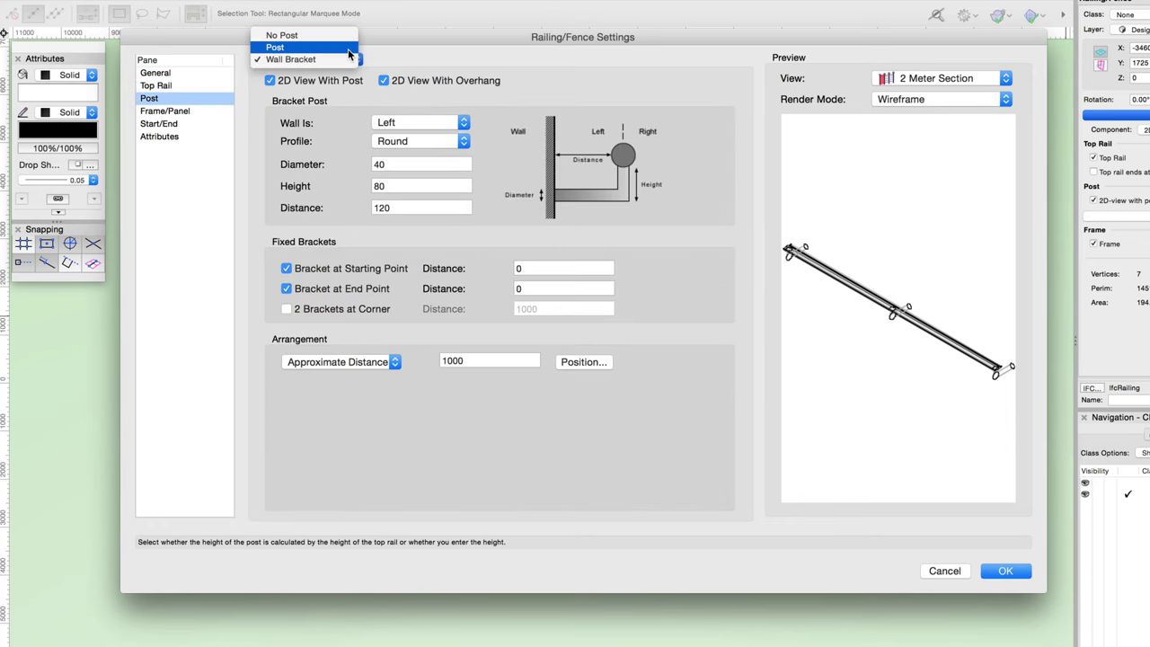
click(348, 49)
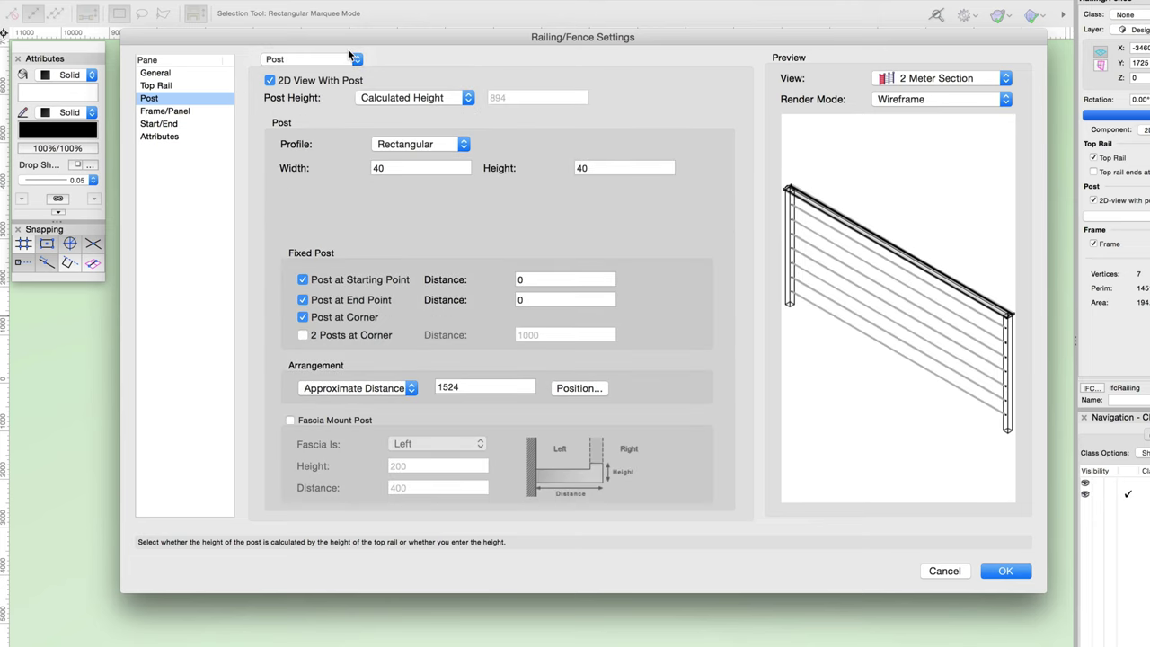
- Open the Frame/Panel settings and test the Frame/Panel, start and end post, and corner without post options, restoring each one
click(198, 112)
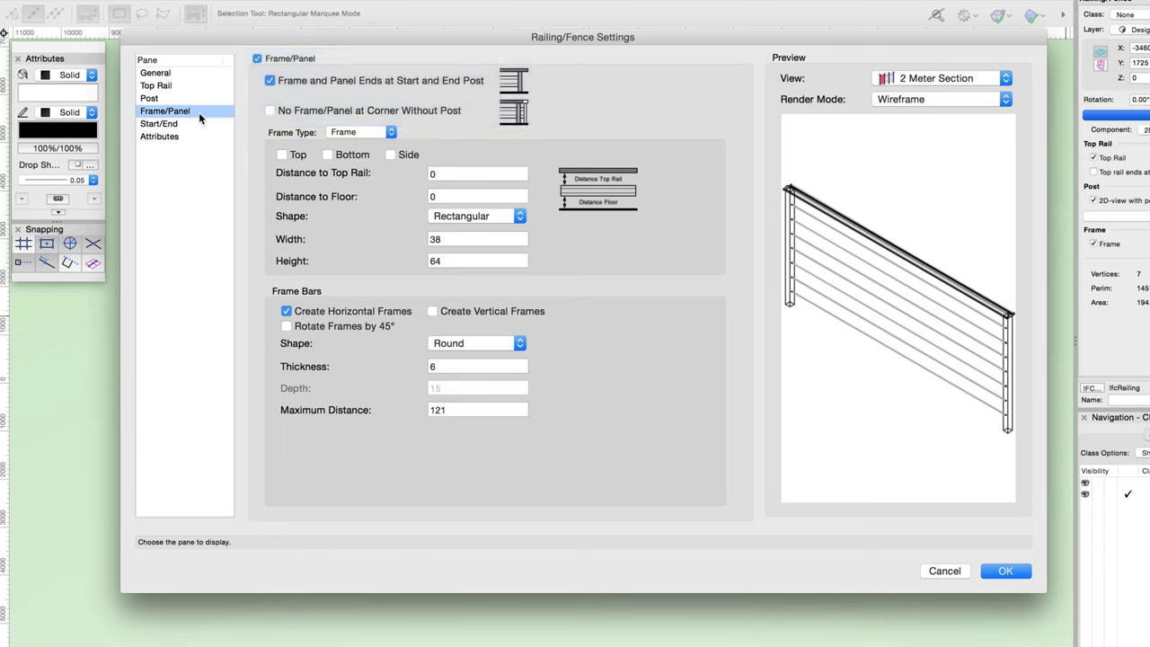
click(256, 60)
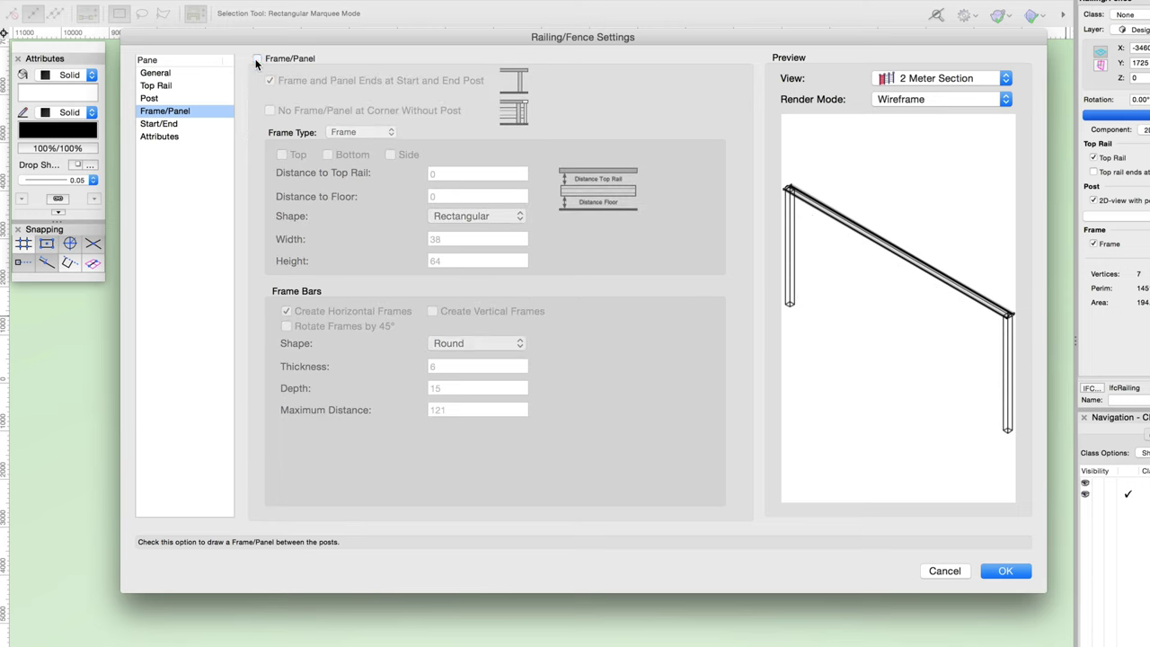
click(257, 59)
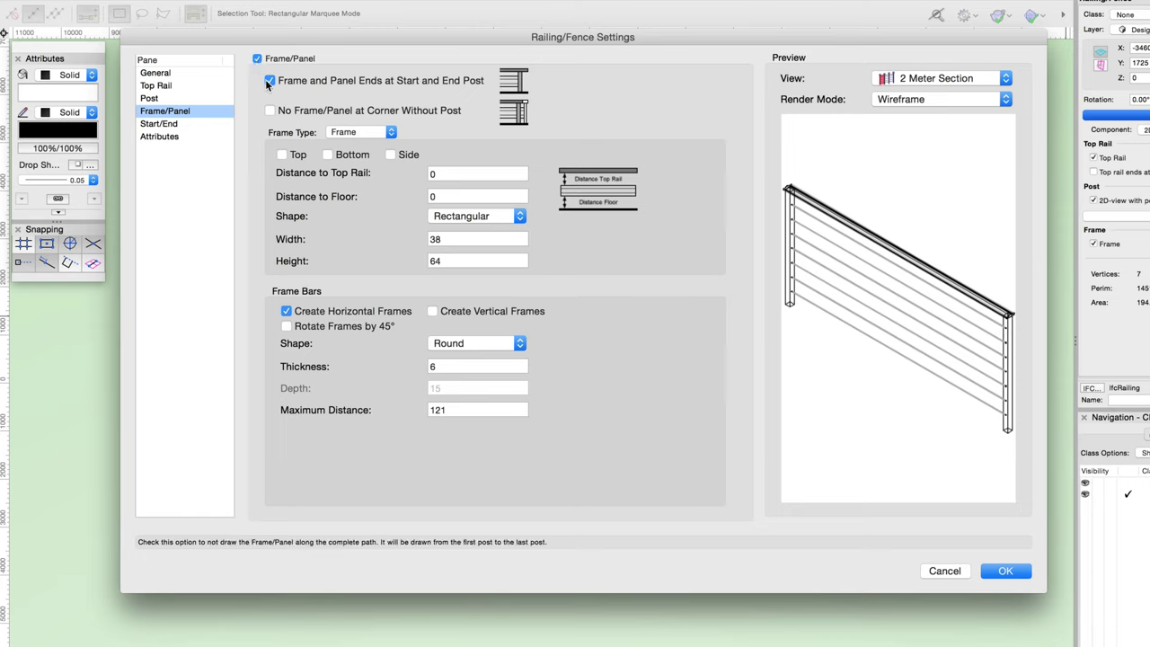
click(269, 81)
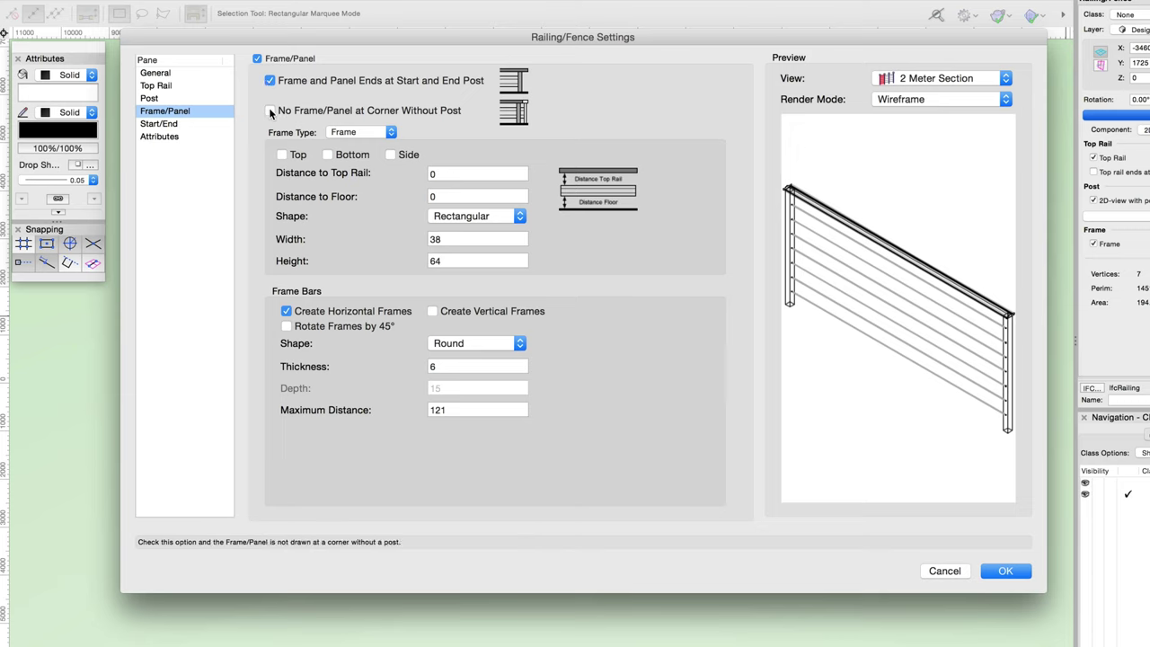
click(270, 110)
click(270, 110)
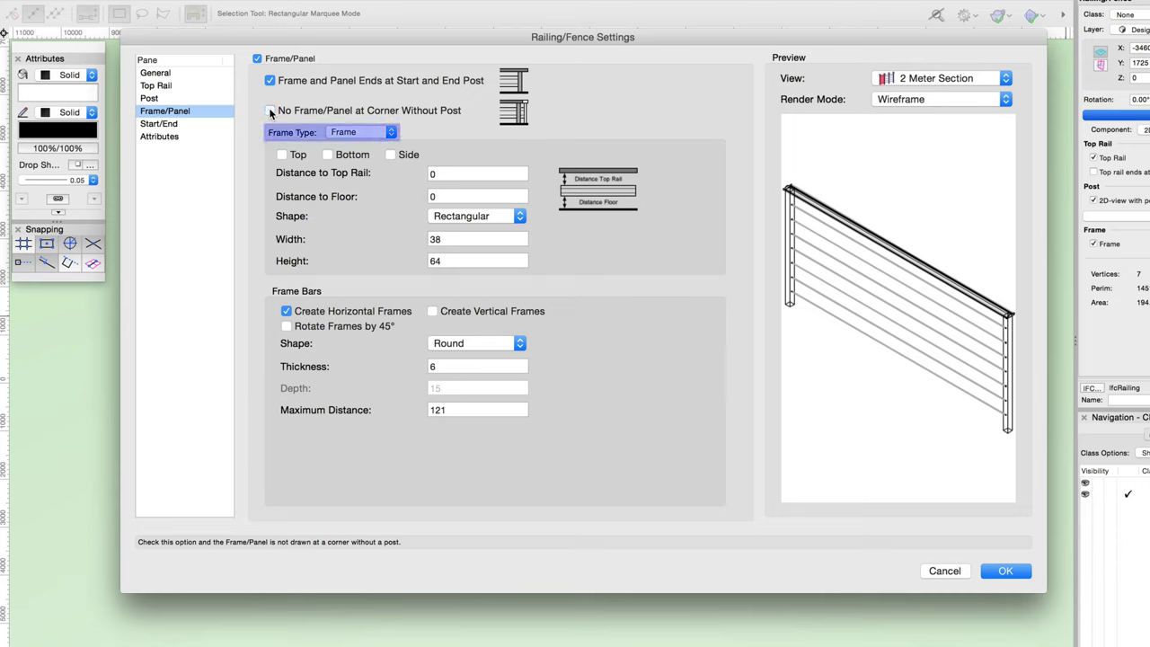
- Review the frame type and frame shape options, keeping Frame and Rectangular
click(396, 133)
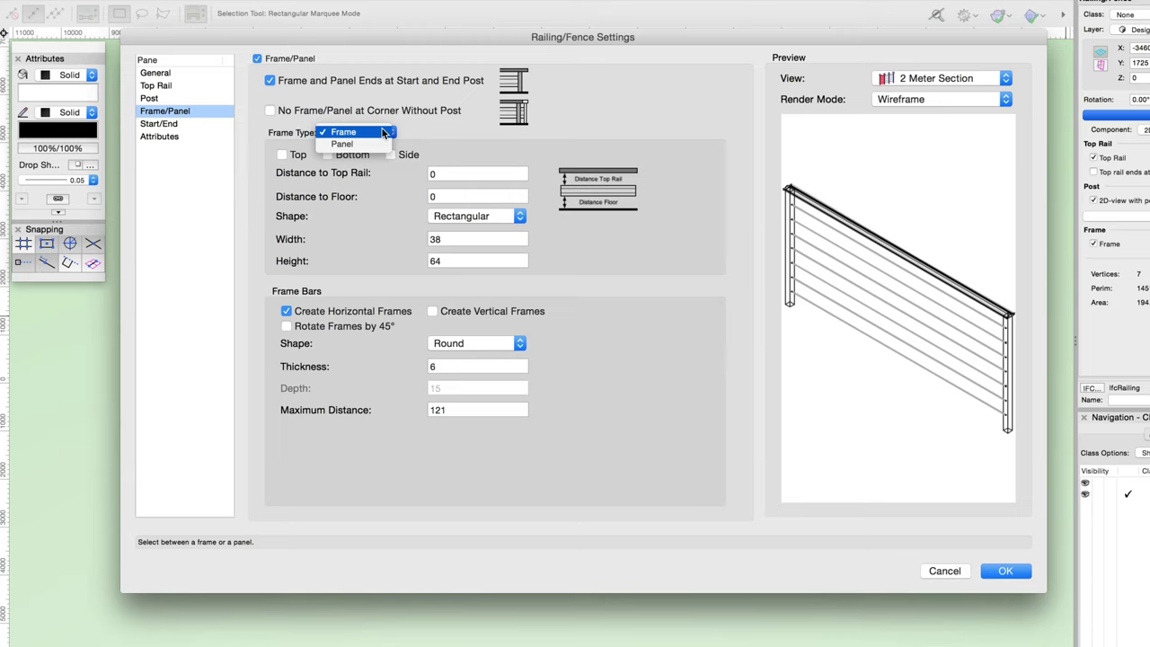
click(390, 132)
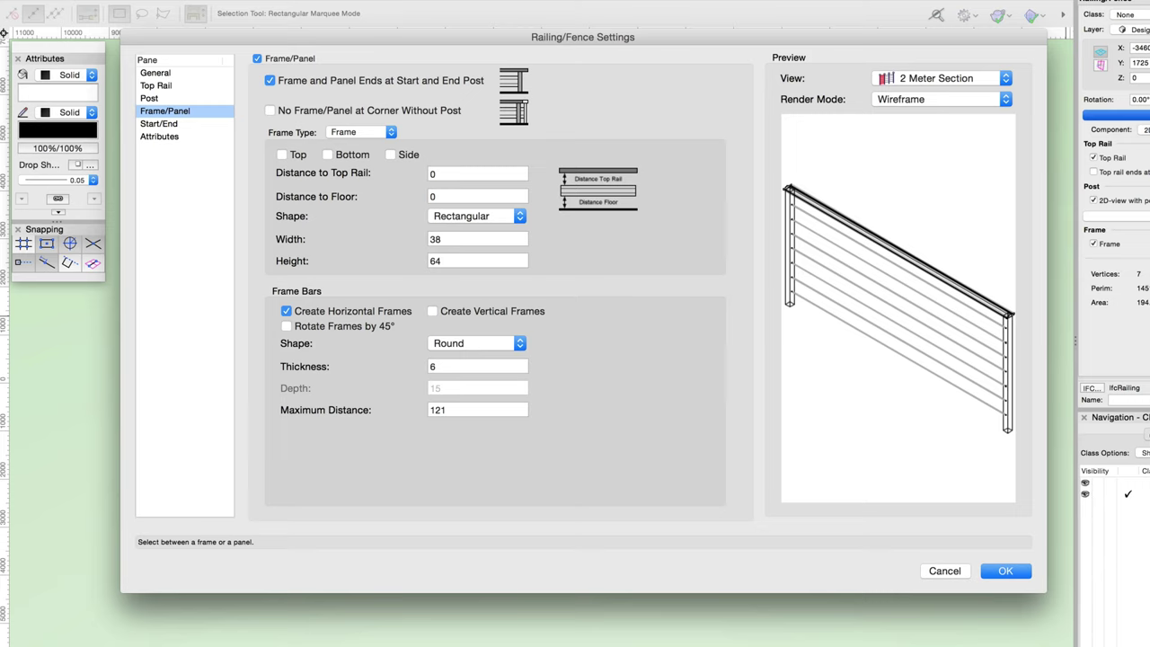
click(519, 216)
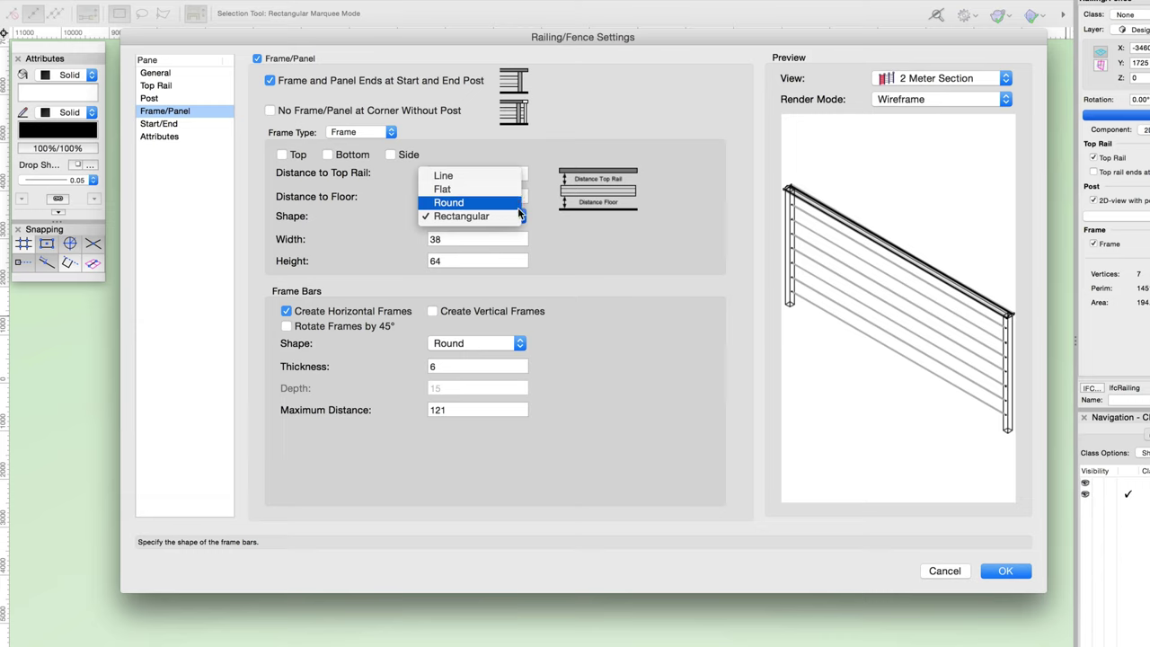
click(503, 202)
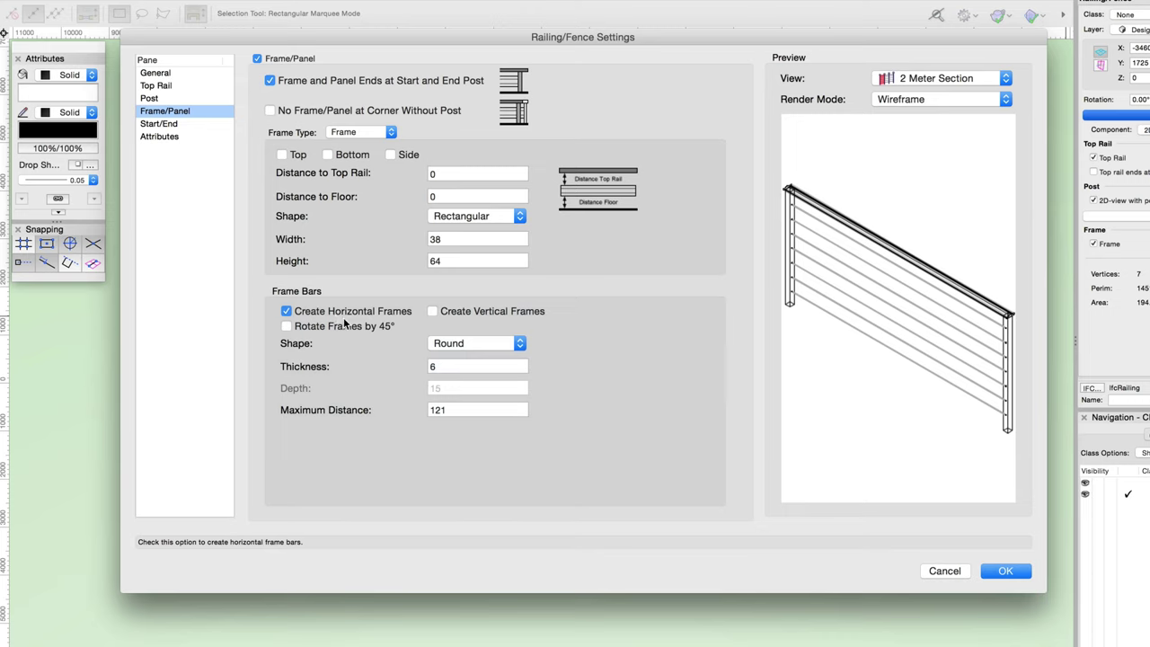
- Try vertical frame bars rotated by 45°, restore horizontal bars only, and view the bar shape options, keeping Round
click(433, 312)
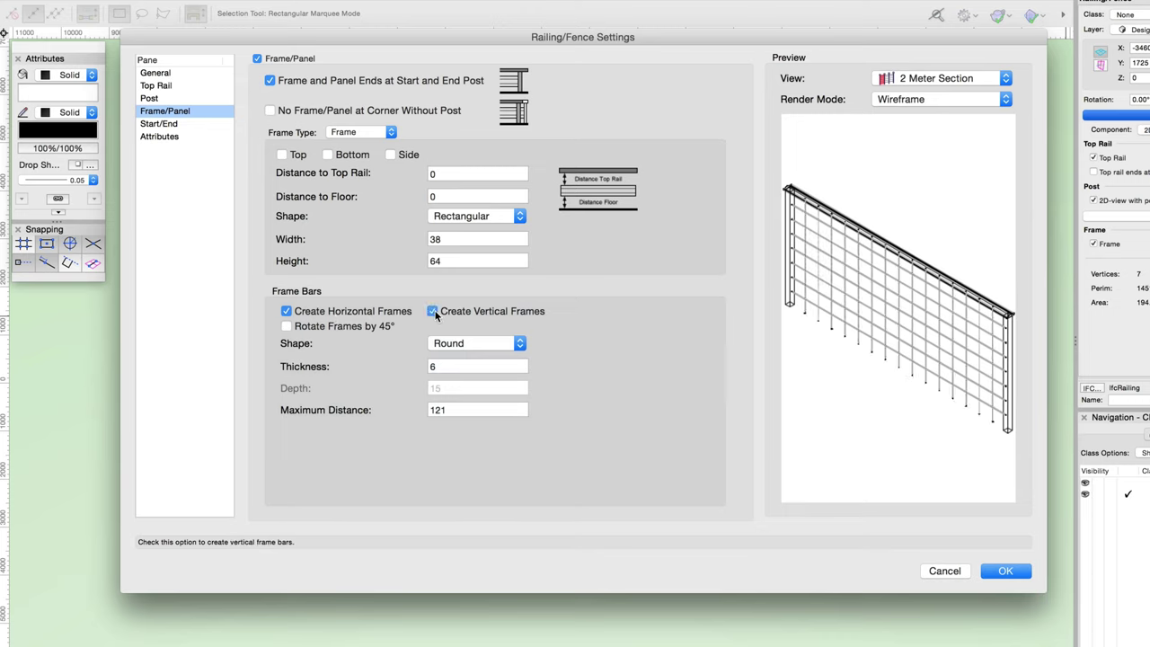
click(305, 329)
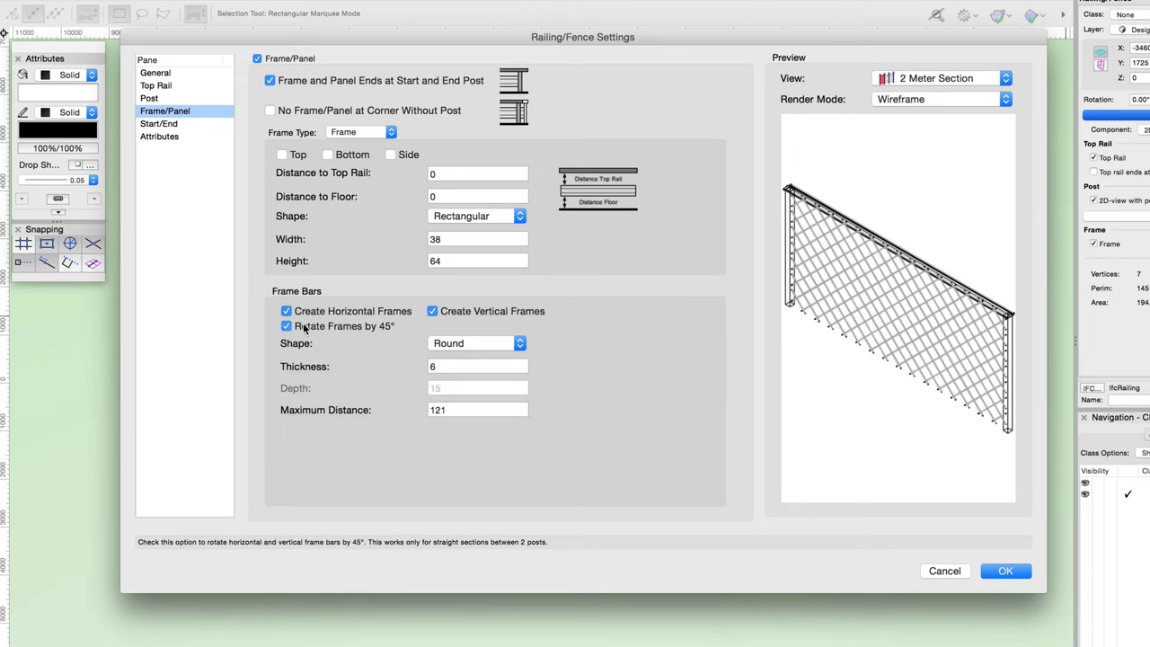
click(305, 329)
click(435, 311)
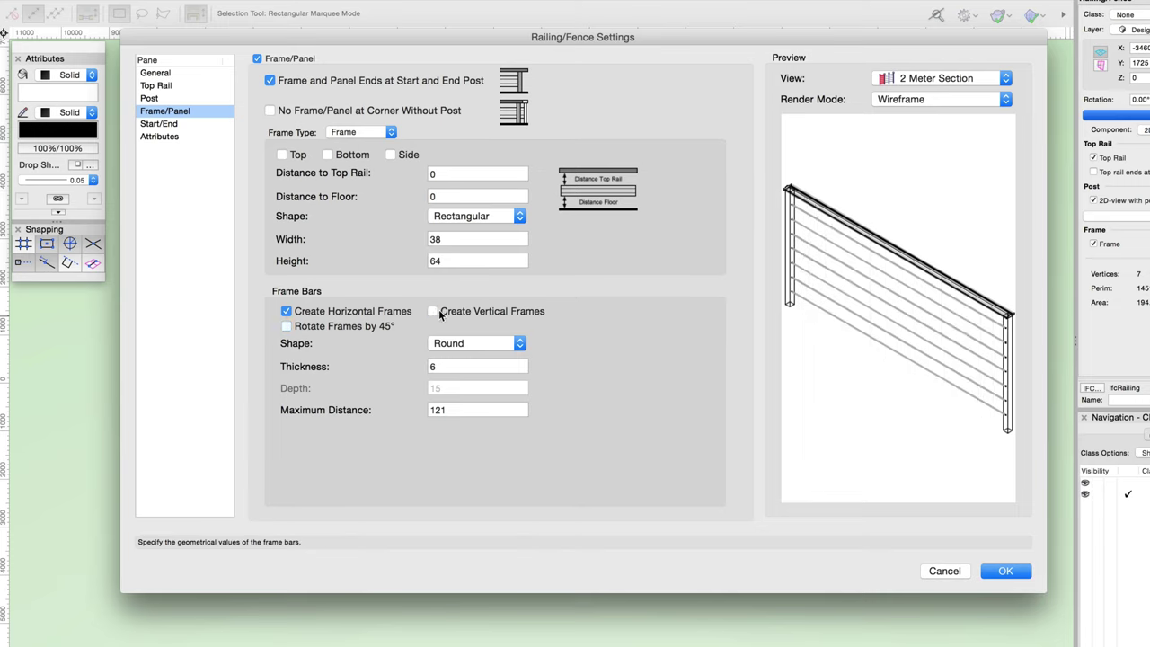
click(519, 348)
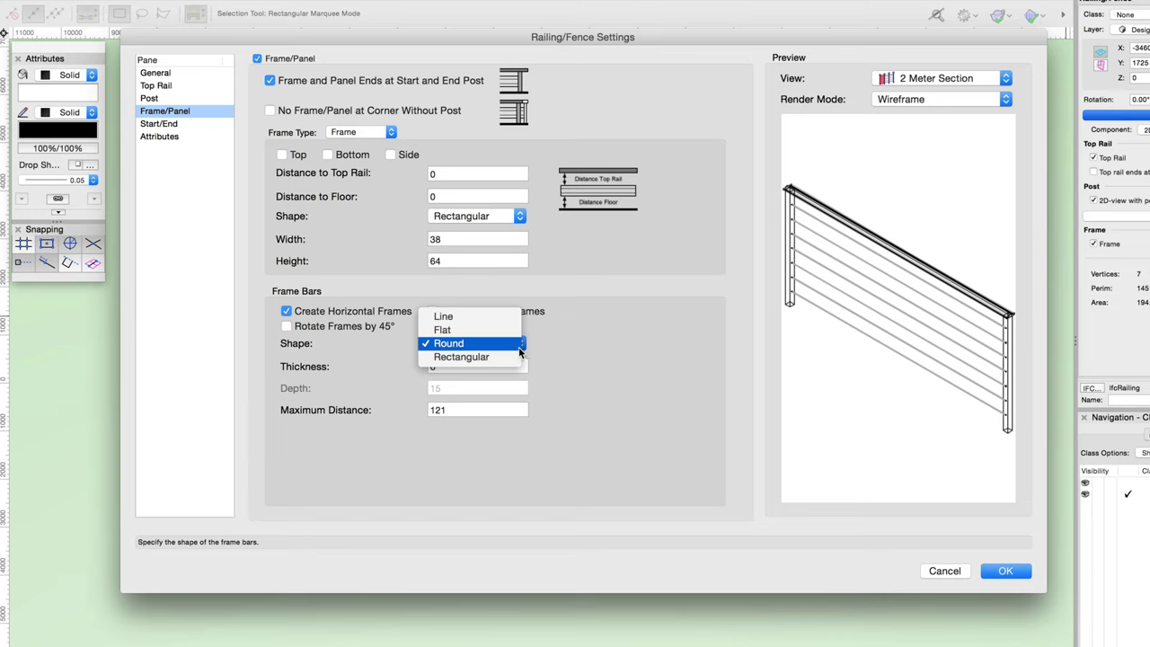
click(518, 348)
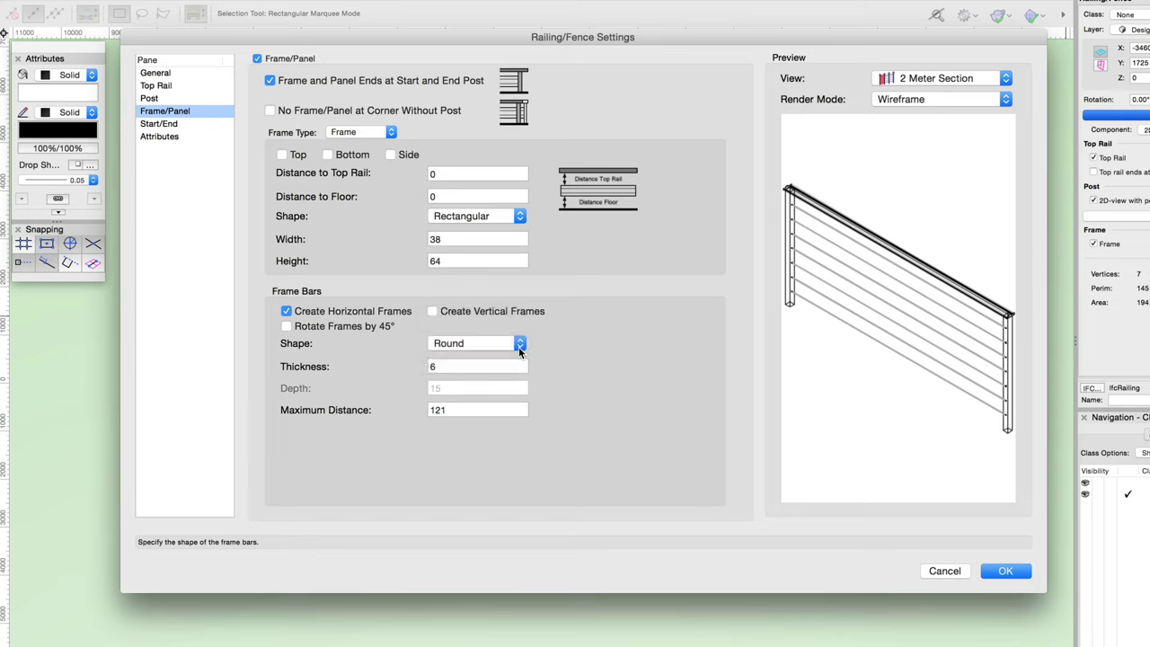
- Change the frame type to Panel, with a distance to the top rail of 200 and a distance to the floor of 20
click(389, 135)
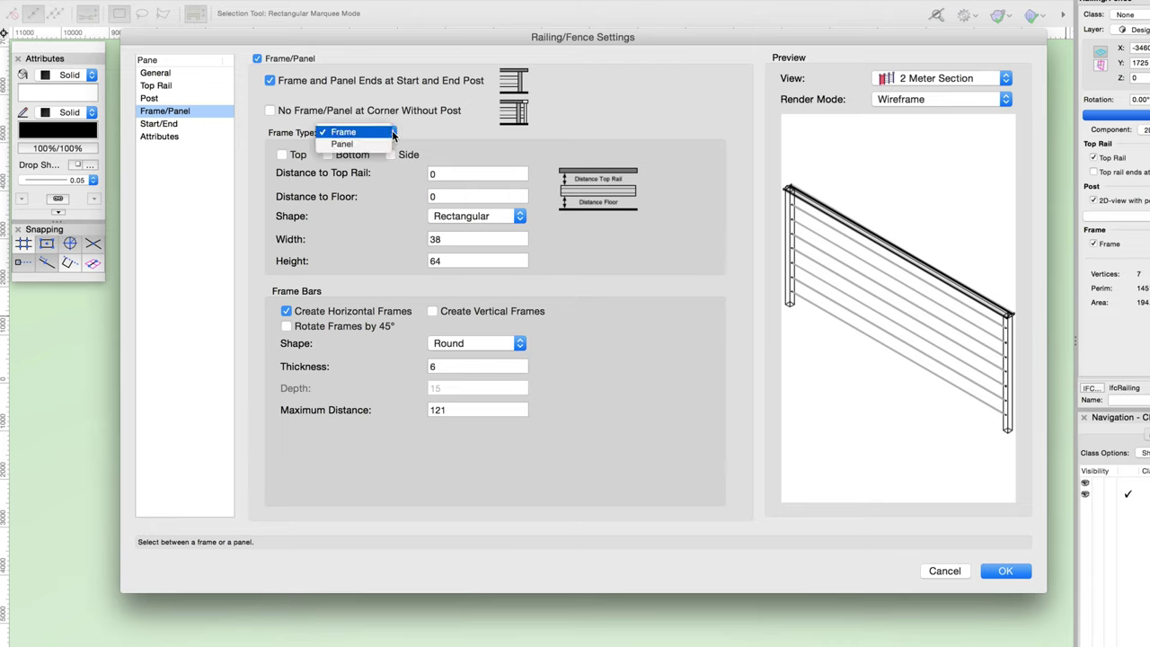
click(387, 143)
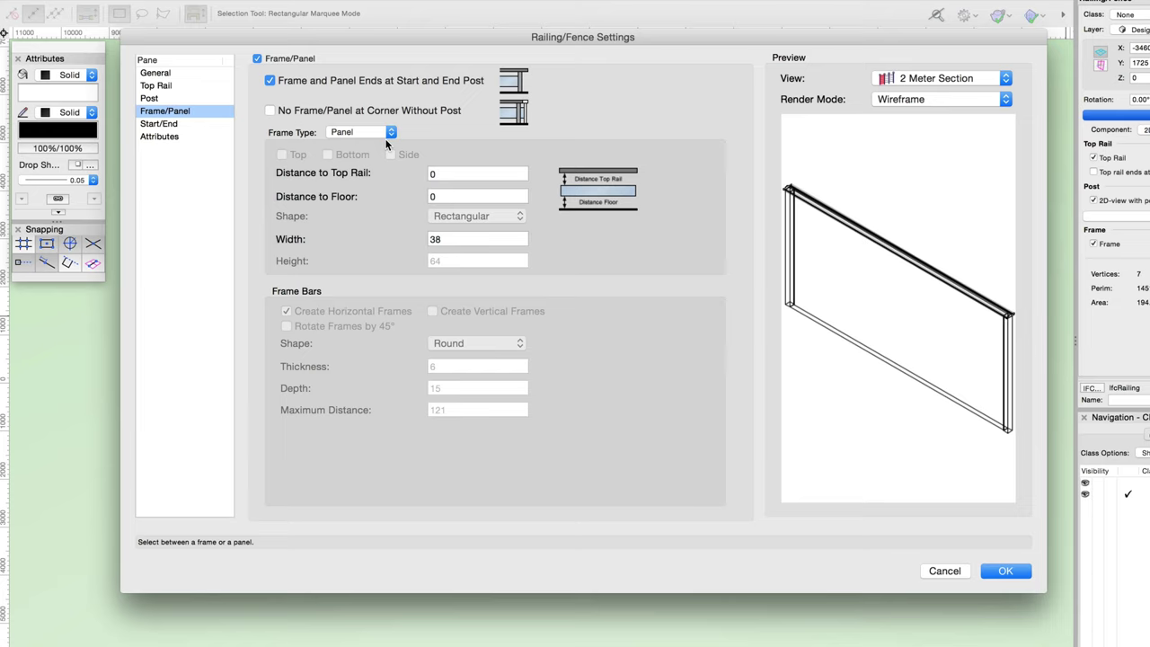
double_click(479, 175)
text(200)
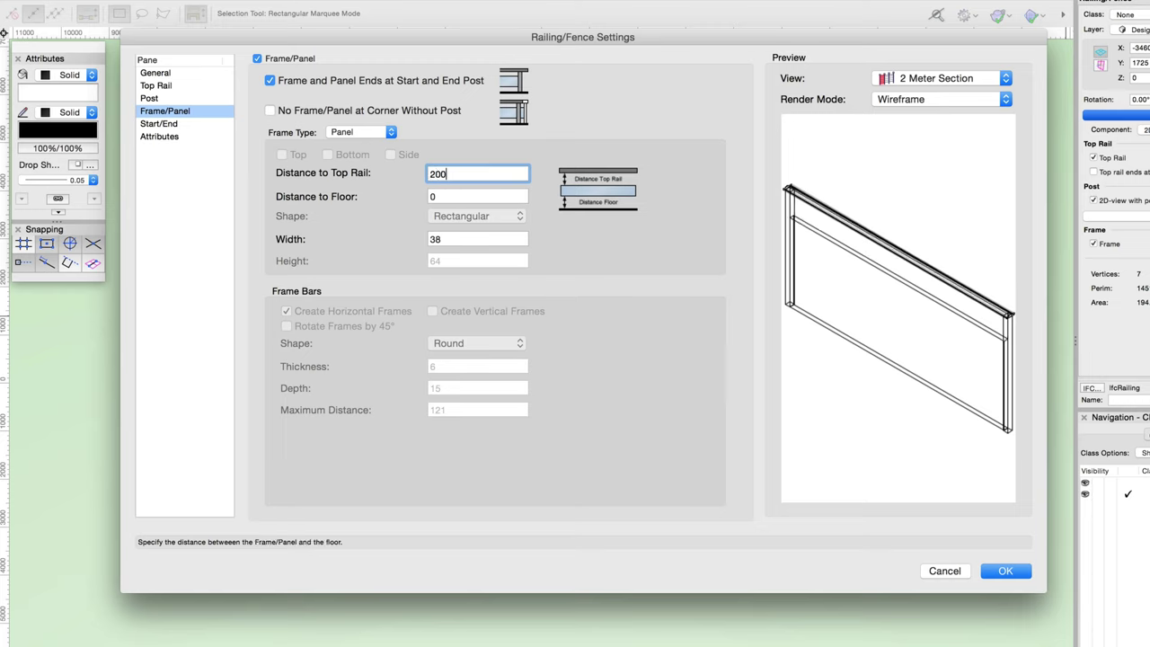
double_click(454, 195)
text(20)
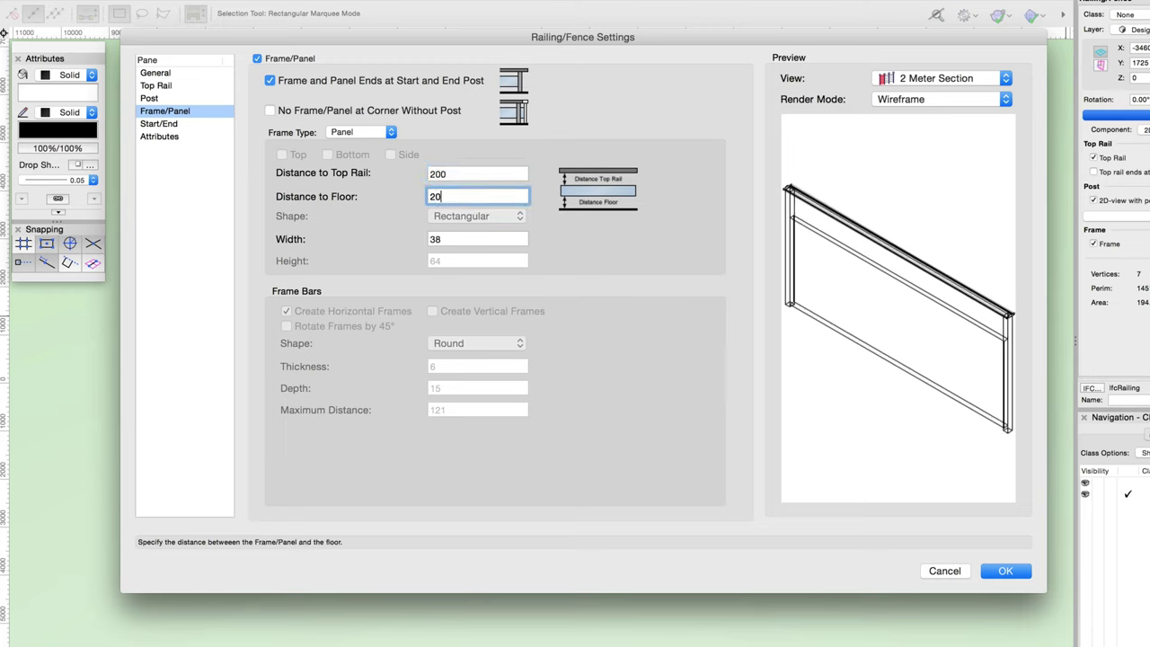
- Set the panel's distance to the floor to 200 and switch the frame type back to Frame
text(0)
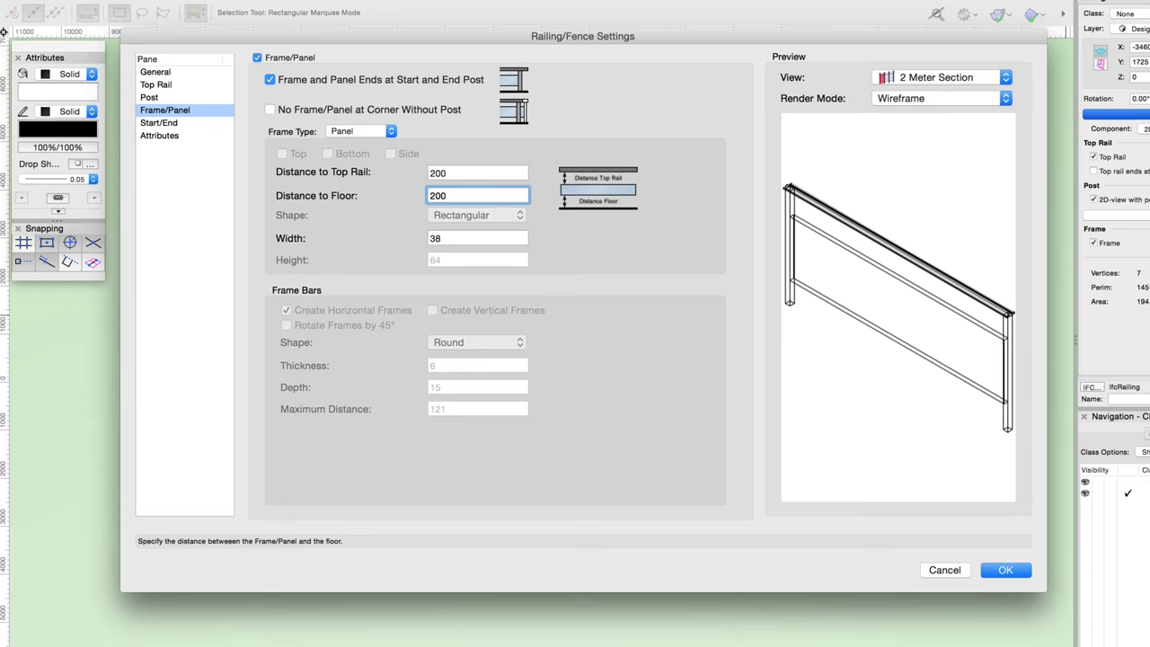
click(386, 132)
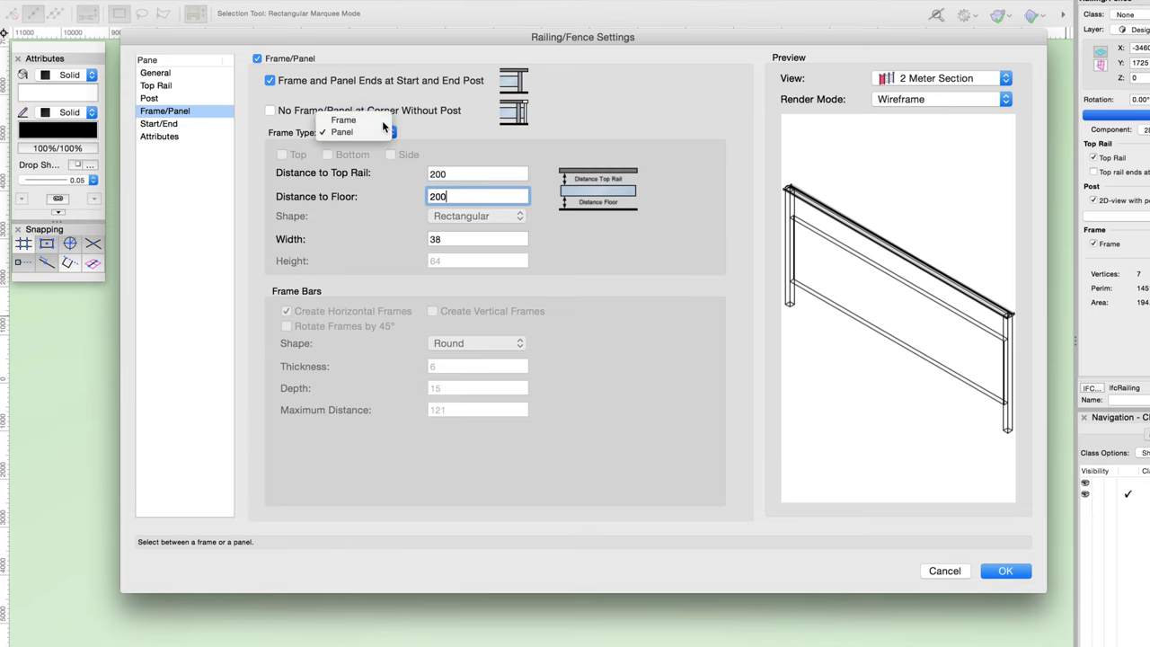
click(385, 121)
- Enable the top and bottom frame members and create vertical frame bars instead of horizontal ones
click(282, 155)
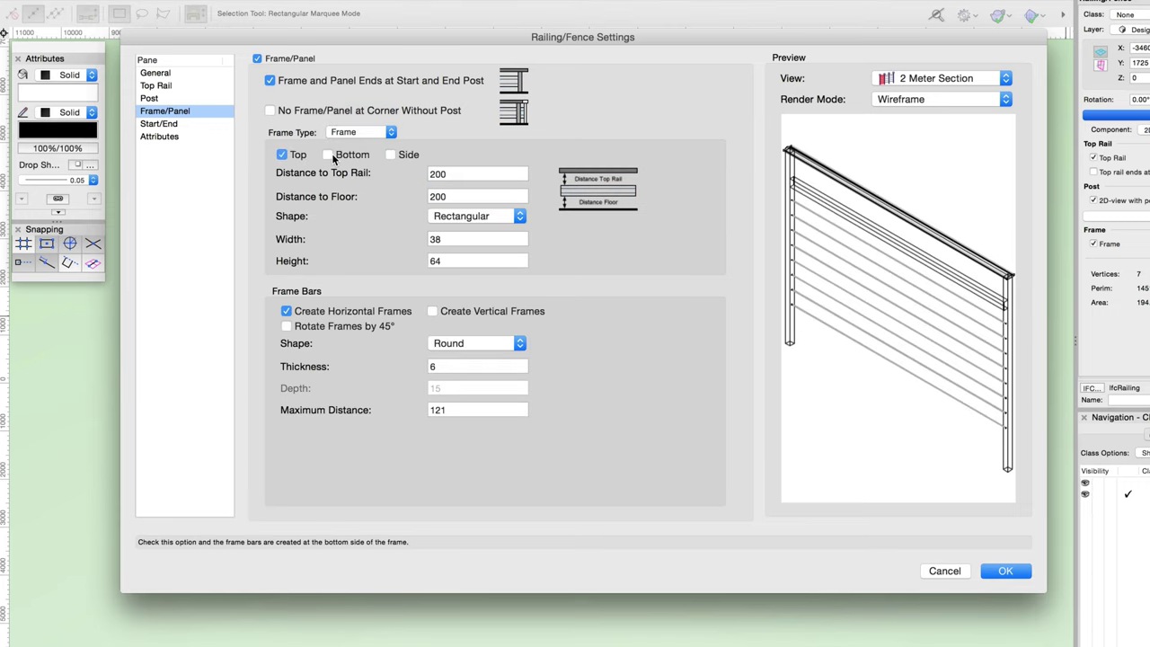
click(327, 155)
click(285, 311)
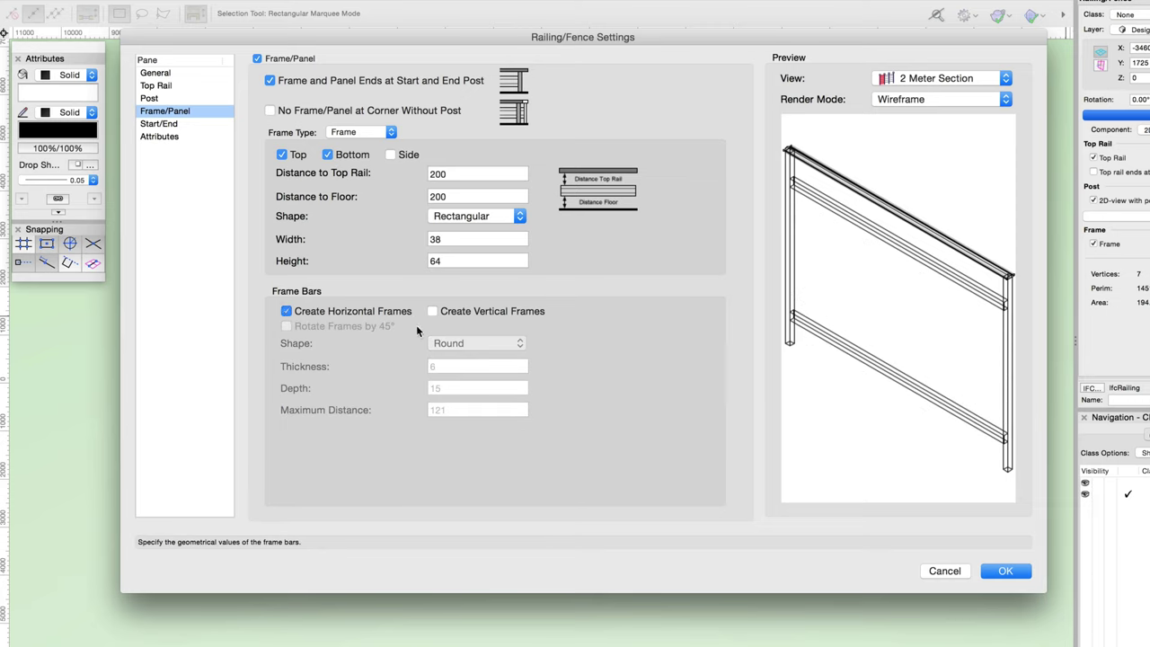
click(432, 311)
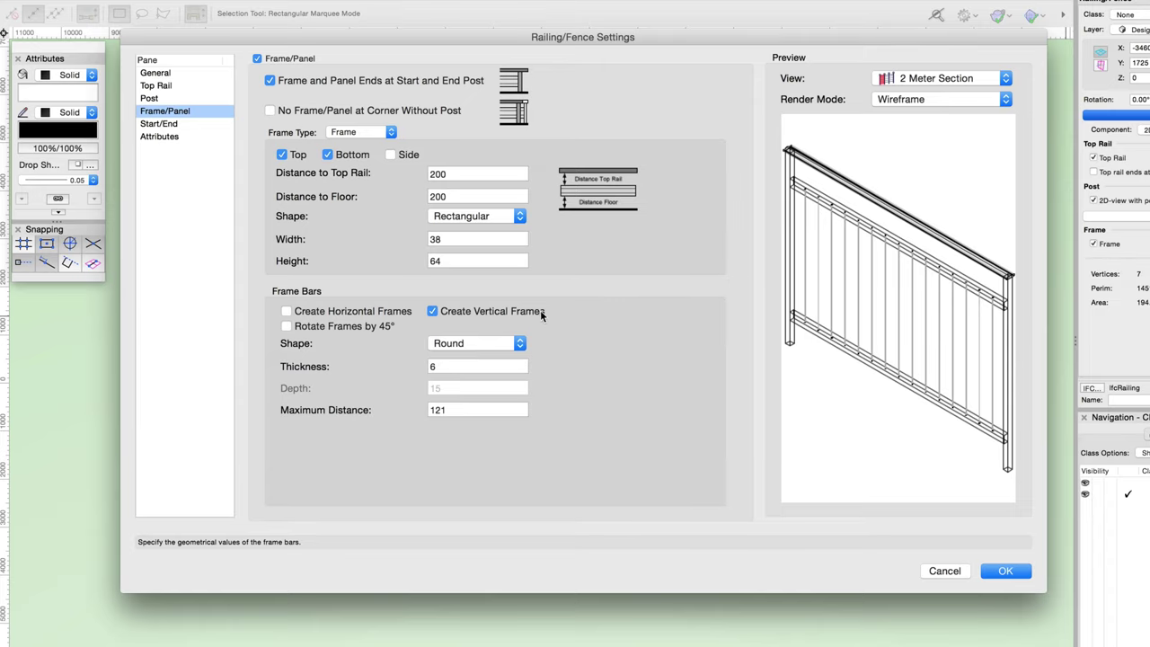
- Review the start and end chamfer angle settings and the 2D Top Rail attributes without changing anything
click(218, 125)
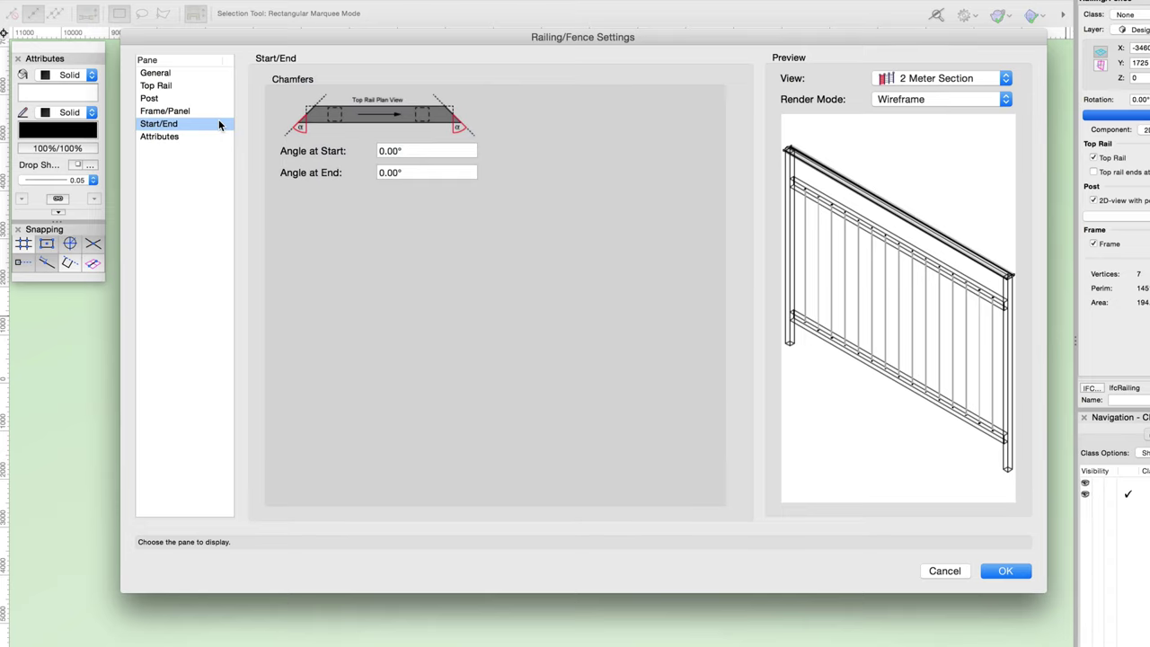
click(204, 137)
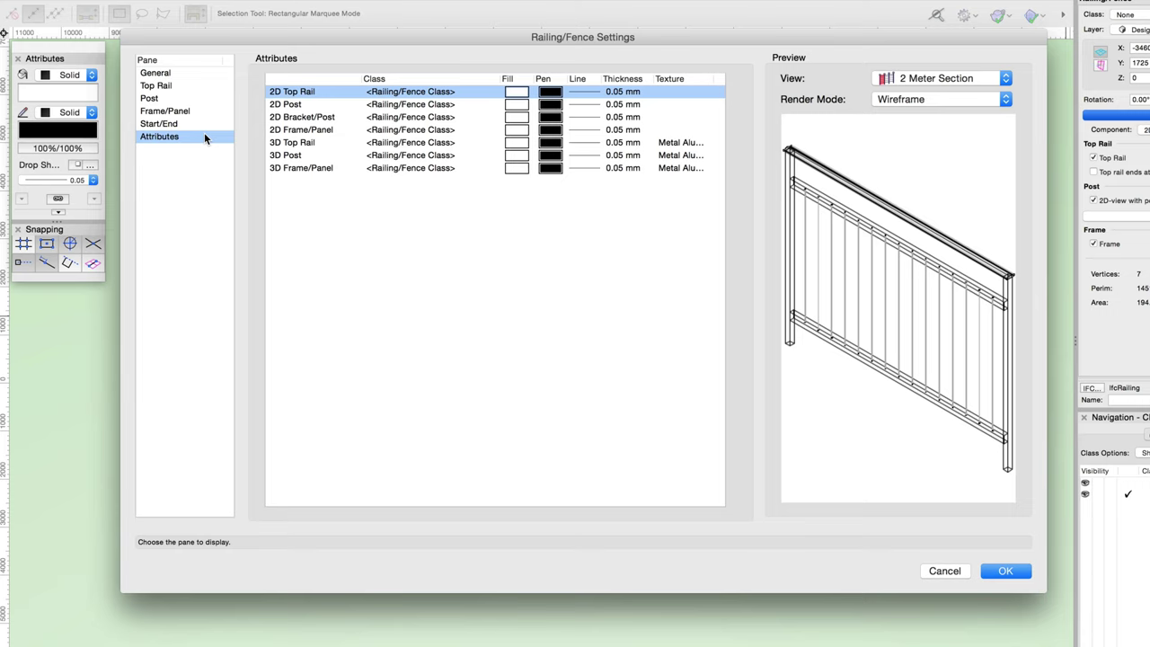
double_click(305, 93)
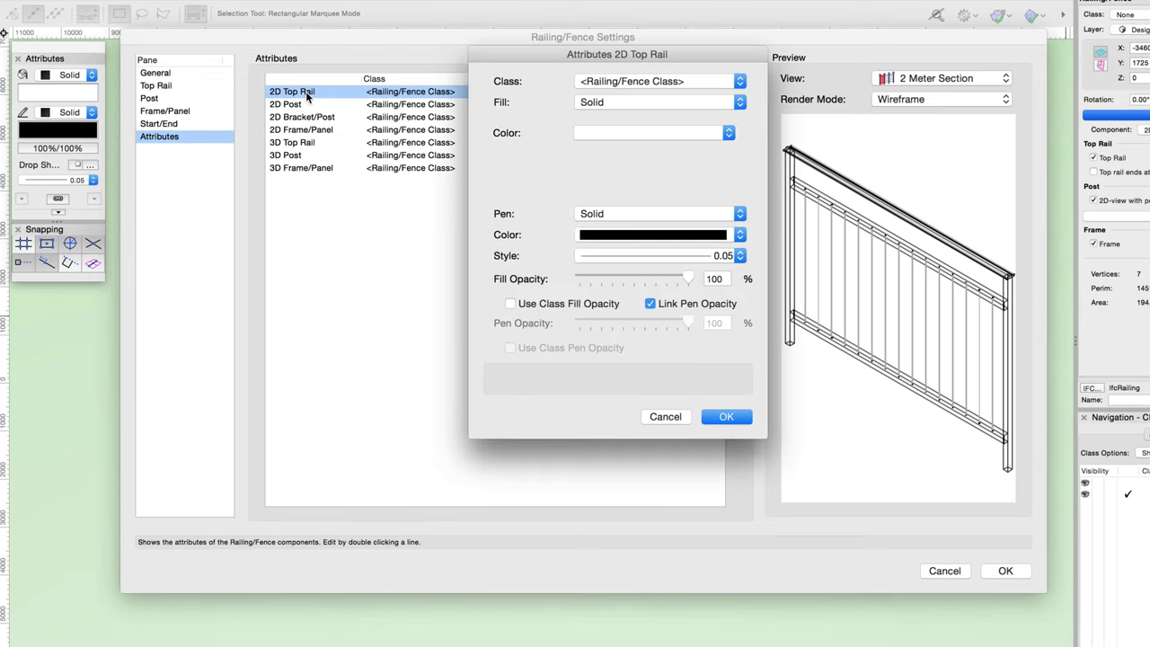
click(665, 416)
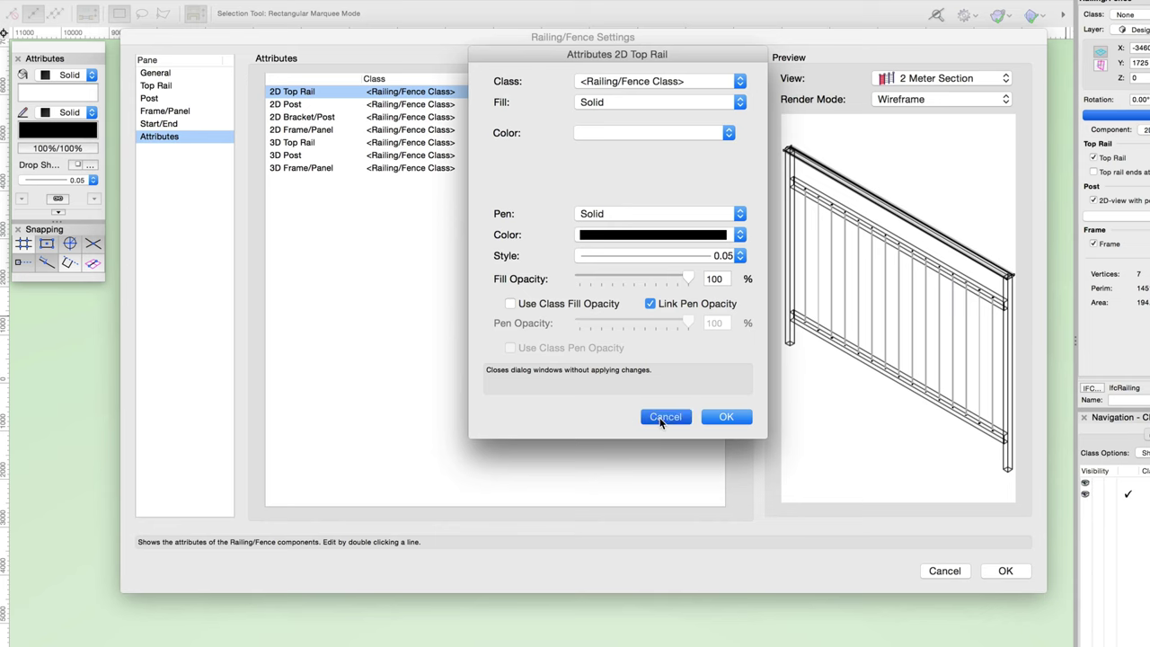
- Review the 3D Top Rail attributes and their texture source options, leaving them unchanged
click(294, 144)
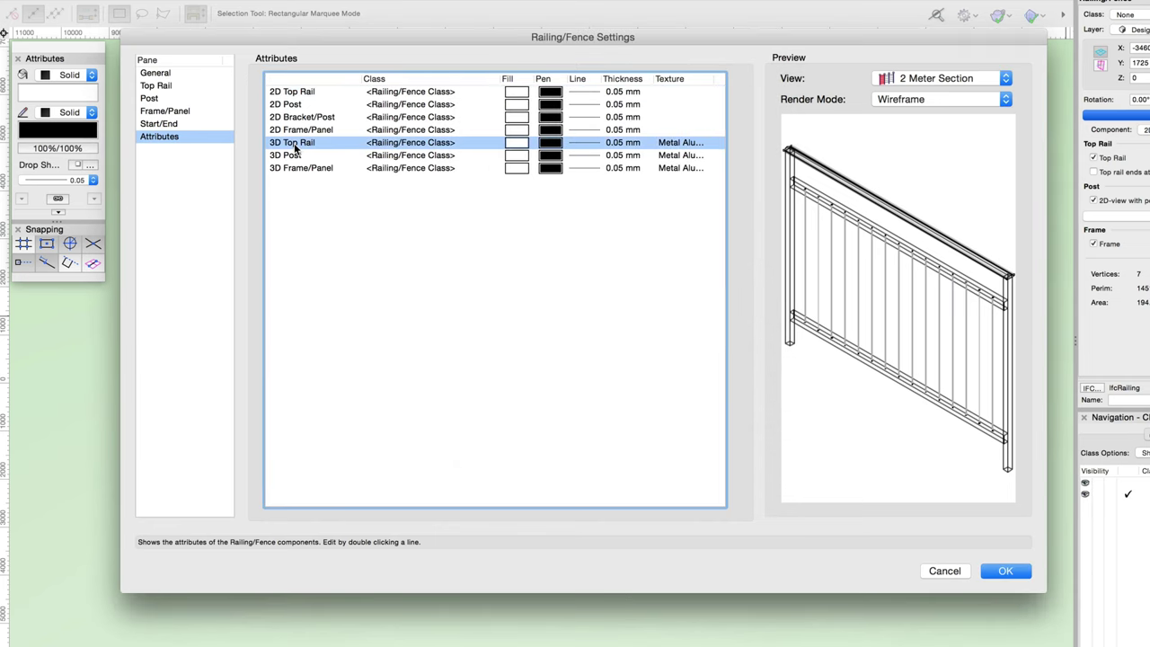
double_click(294, 144)
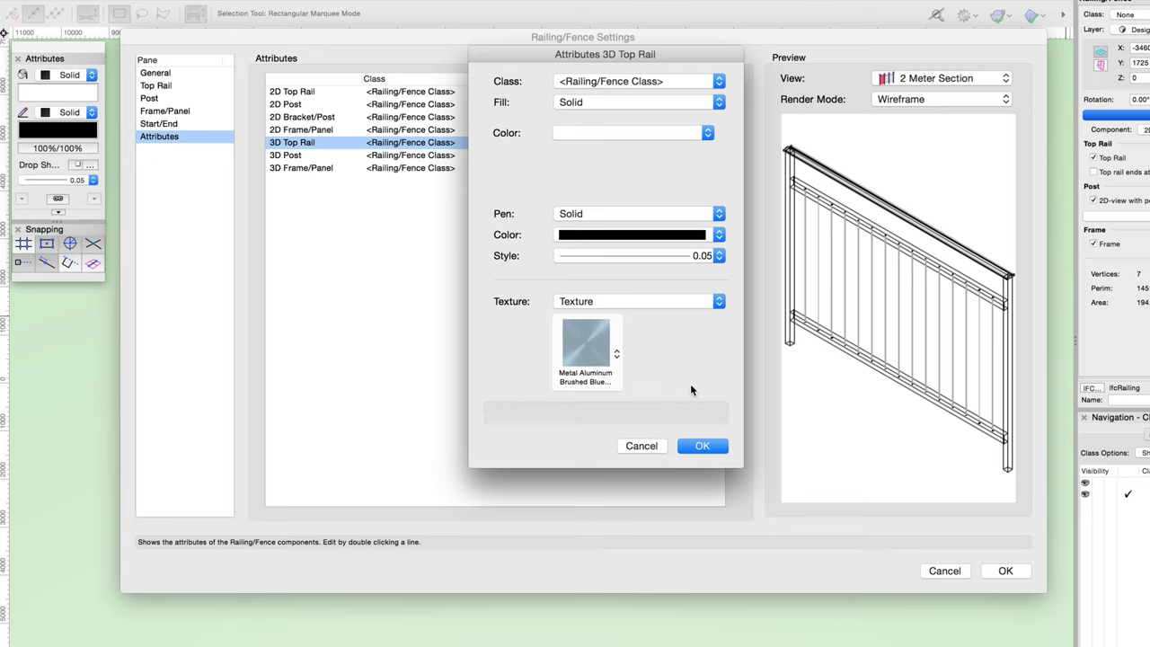
click(712, 301)
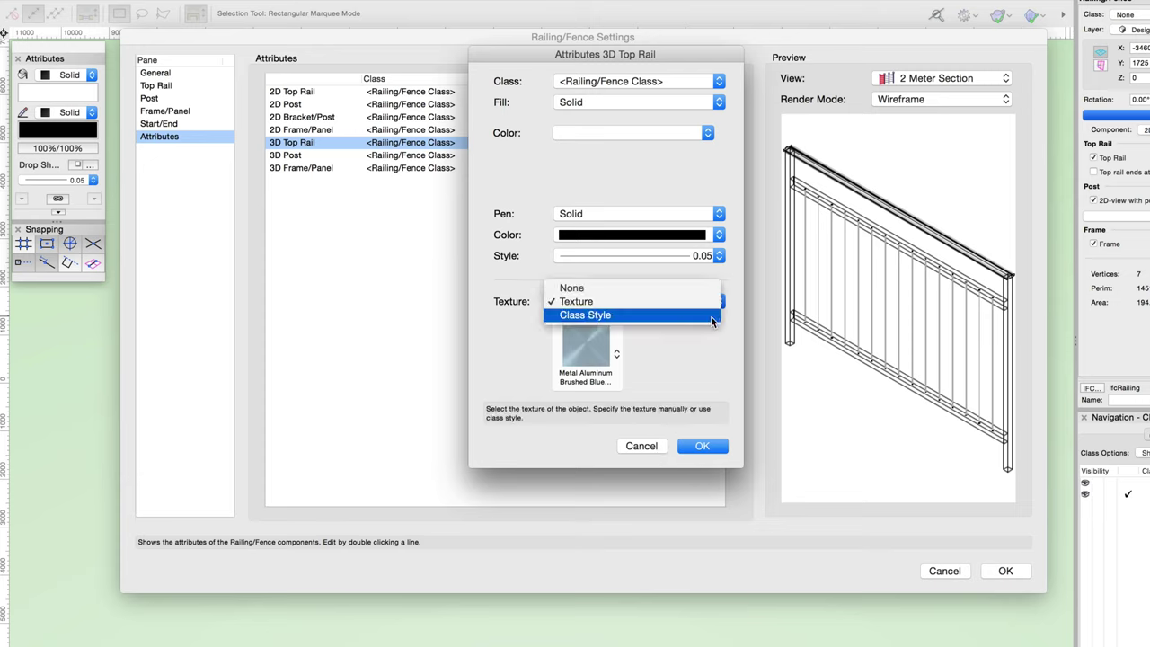
click(705, 349)
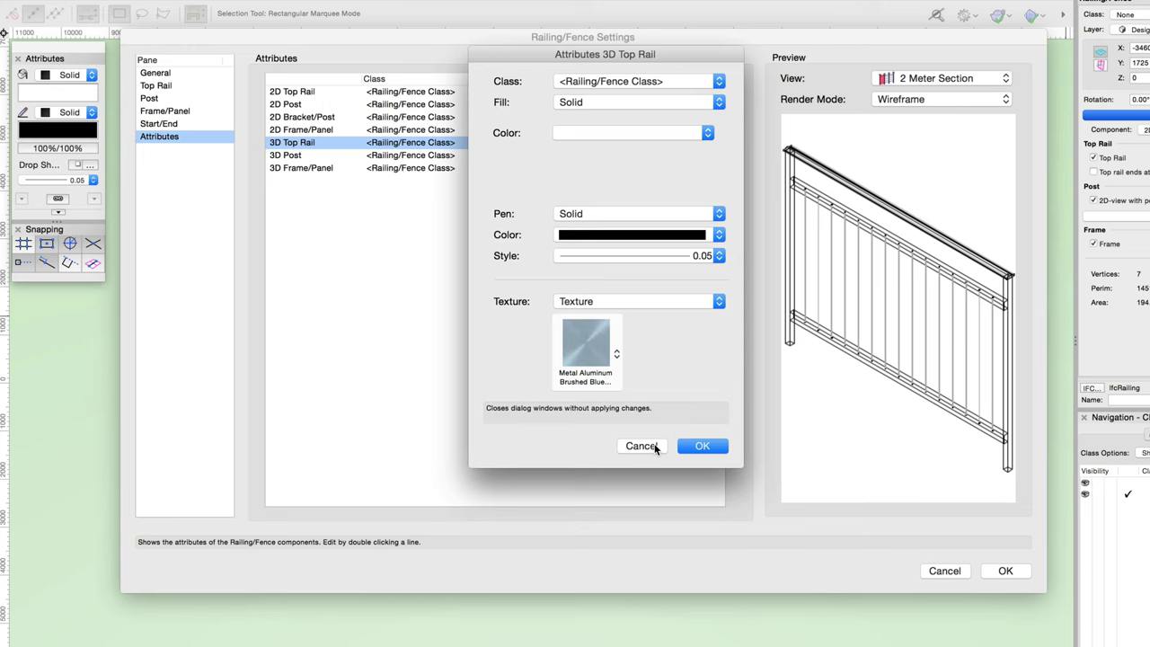
click(655, 449)
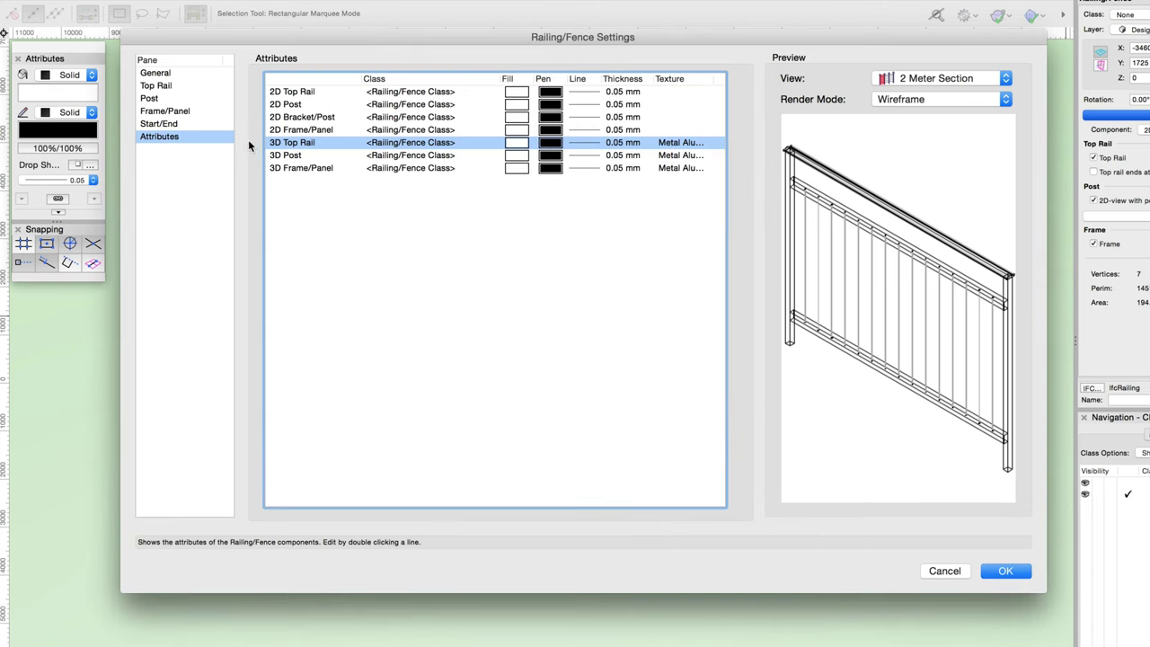
- Save the railing configuration as "Railing/Fence symbol" in the current document and apply the settings to the railing
click(211, 78)
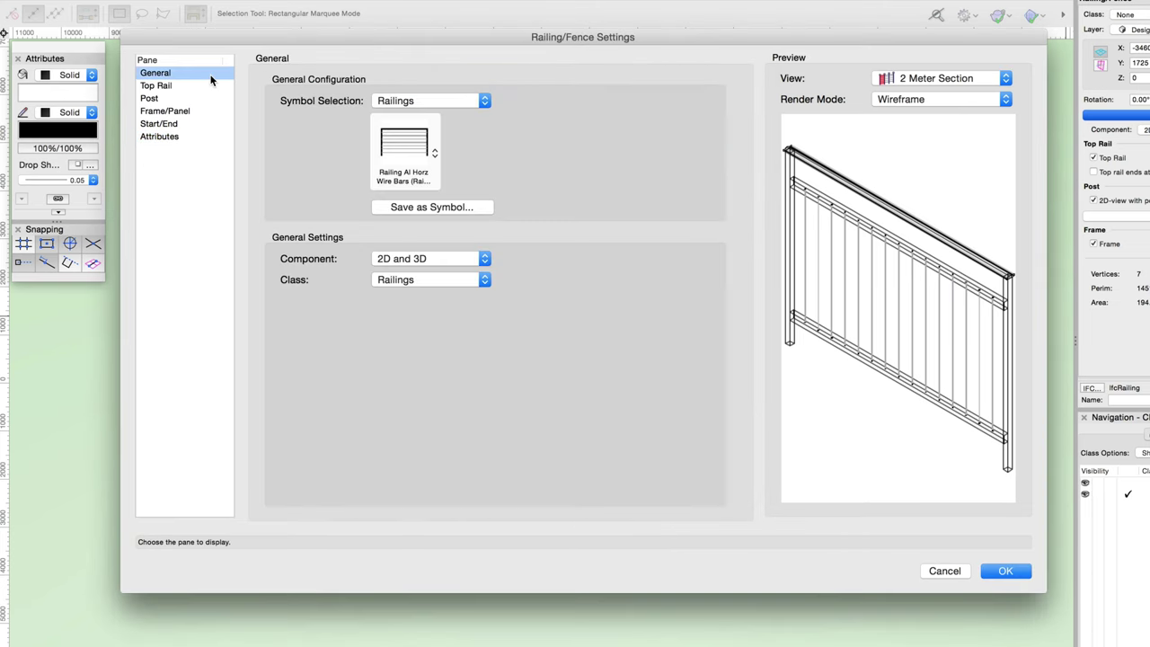
click(476, 208)
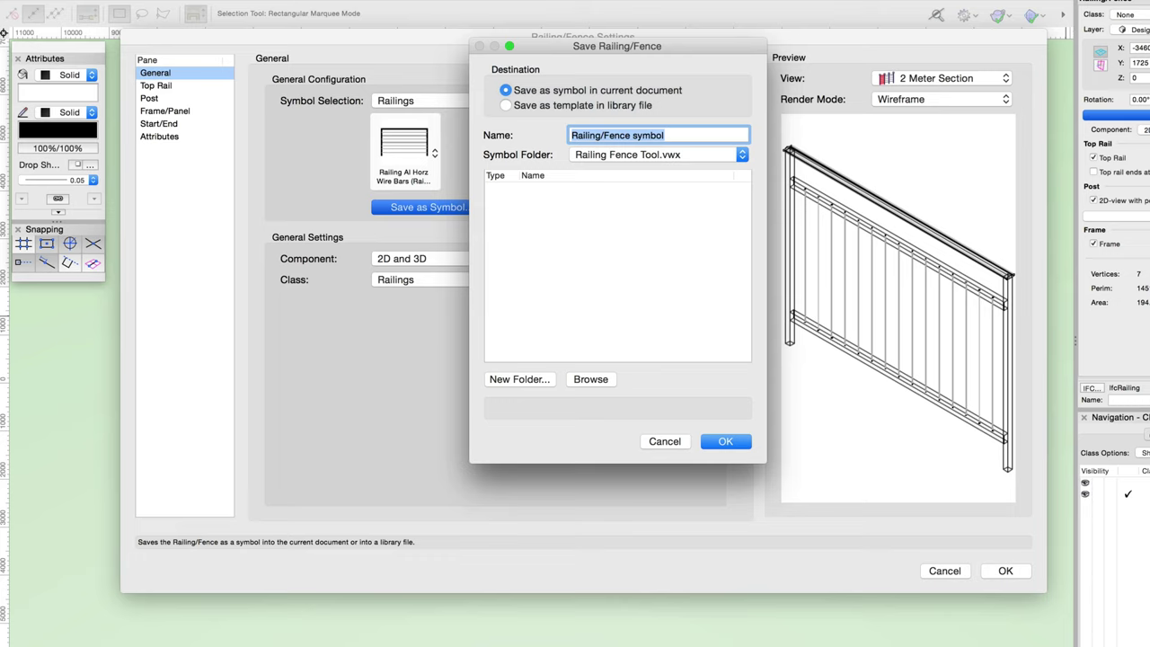
click(506, 105)
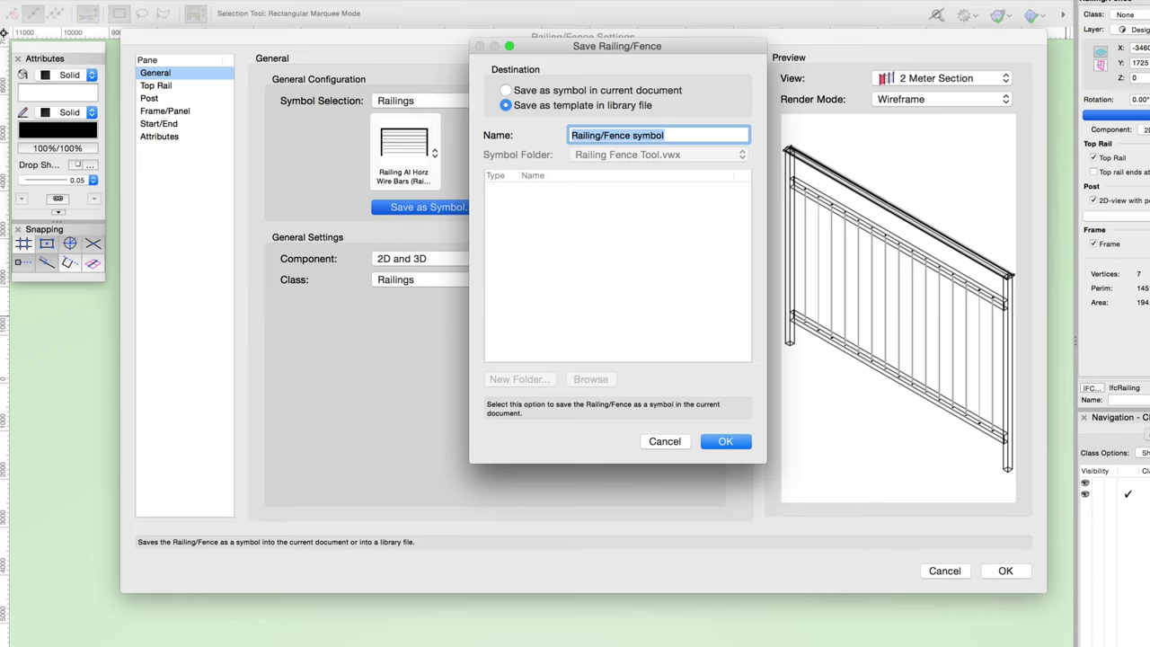
click(506, 90)
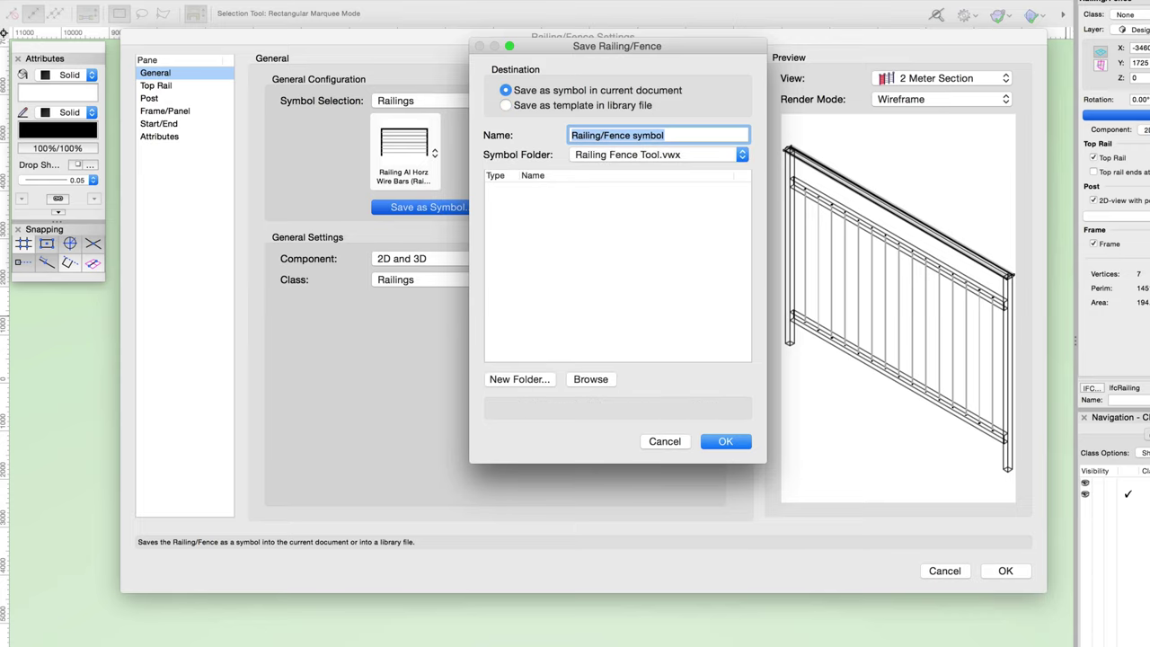
click(710, 439)
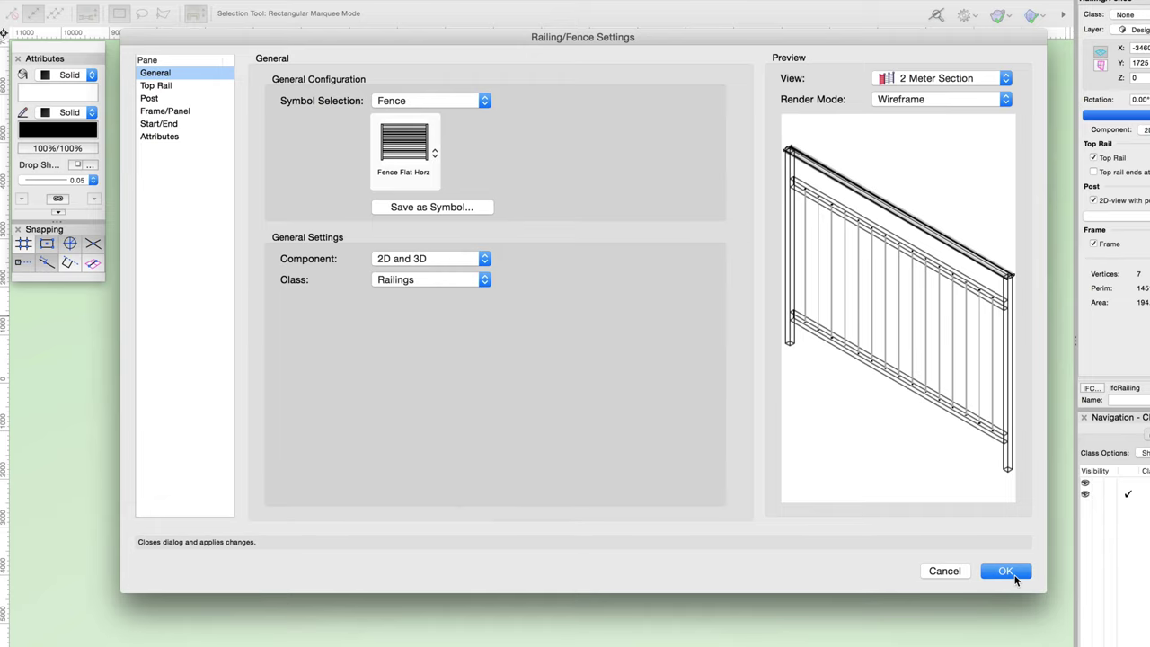
click(1007, 572)
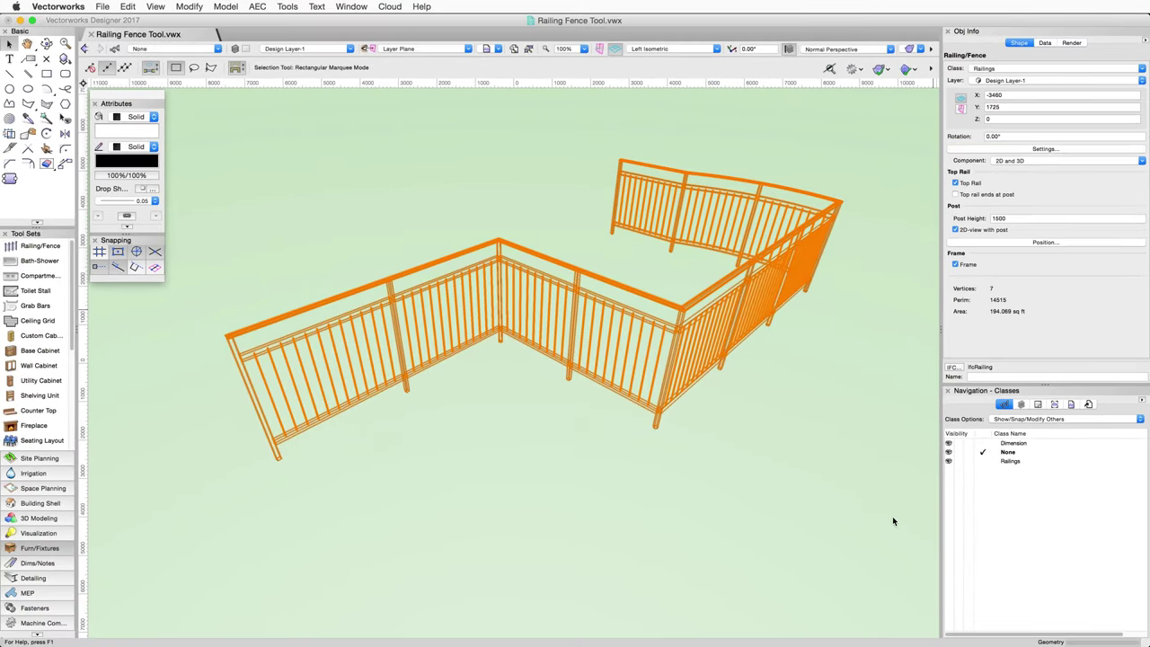
click(841, 488)
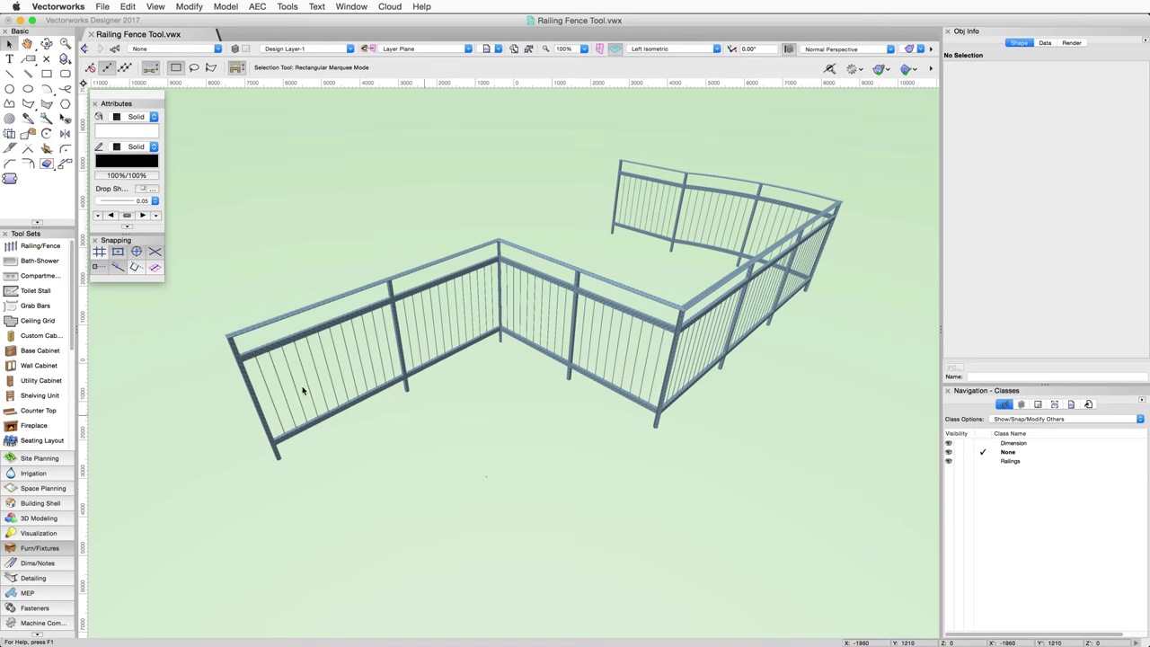
- Draw a Fence Wd Flat Vert fence about 4255 long across the light slab with the Railing/Fence tool in 3D Line Mode
click(45, 247)
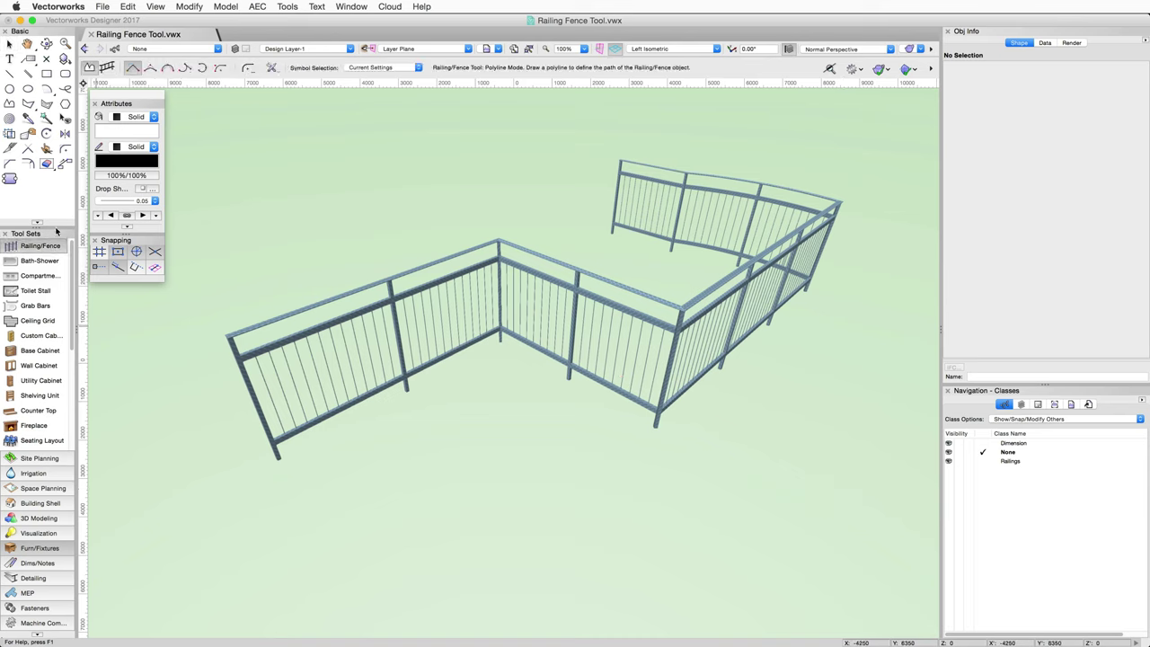
click(112, 71)
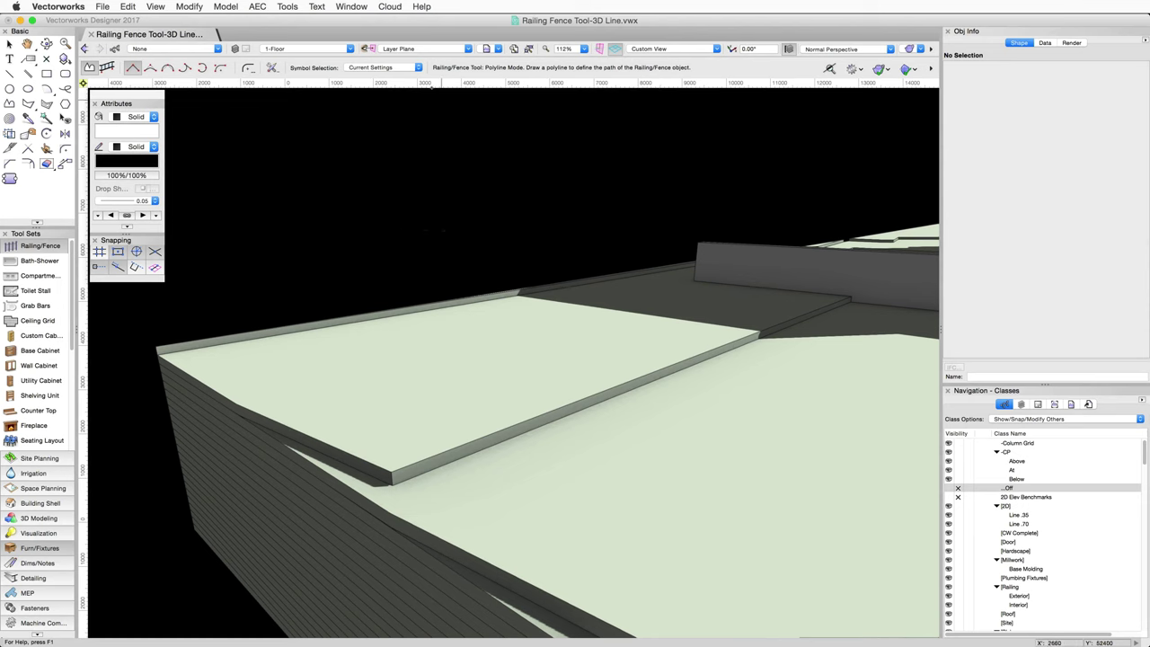
click(417, 67)
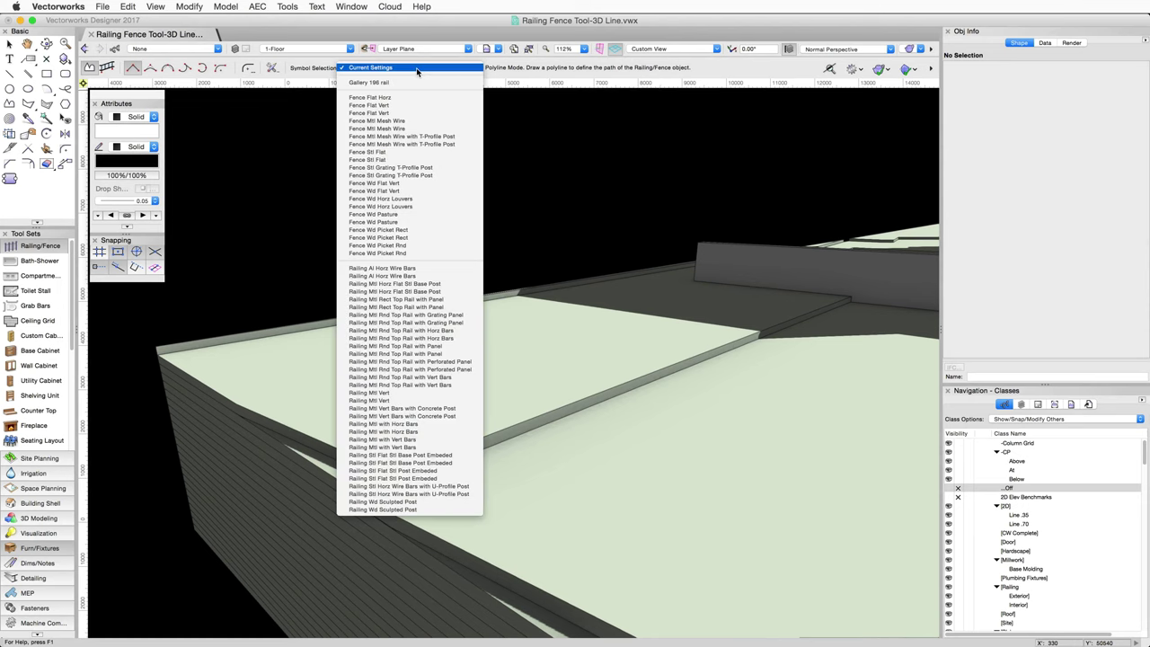
click(416, 185)
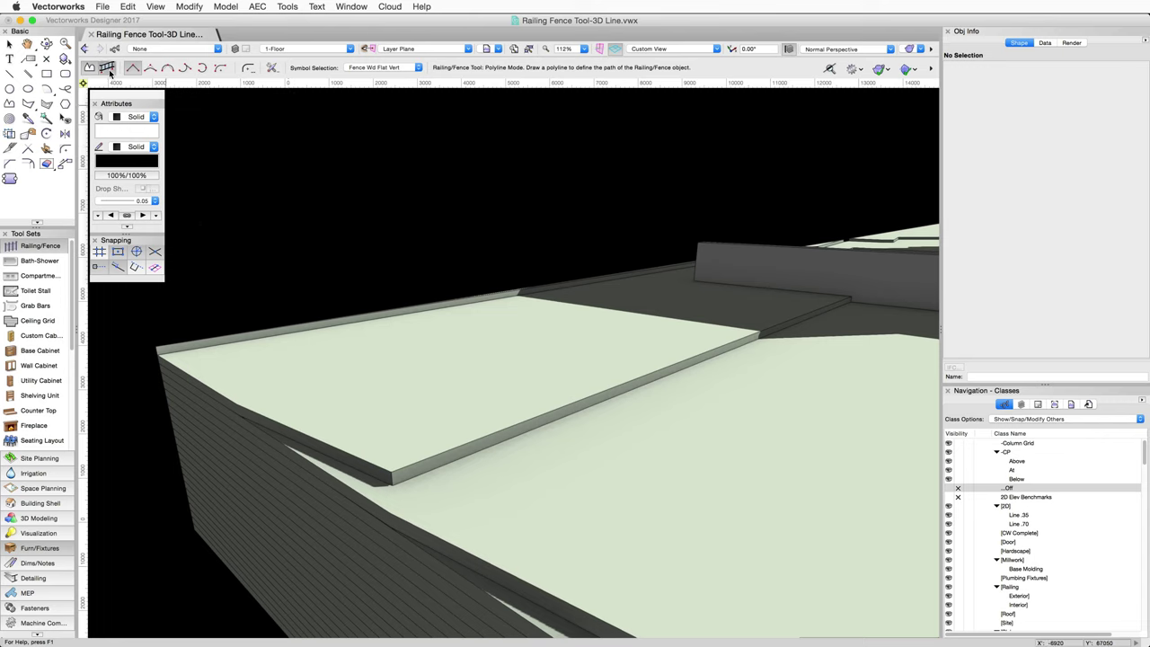
click(106, 67)
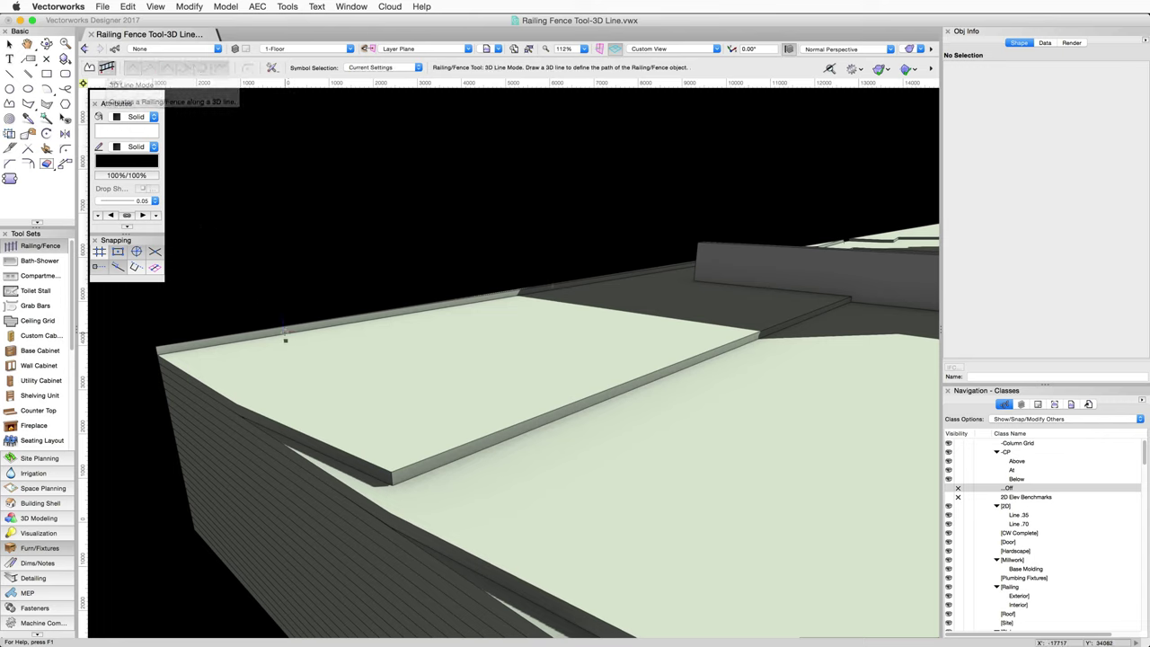
click(279, 336)
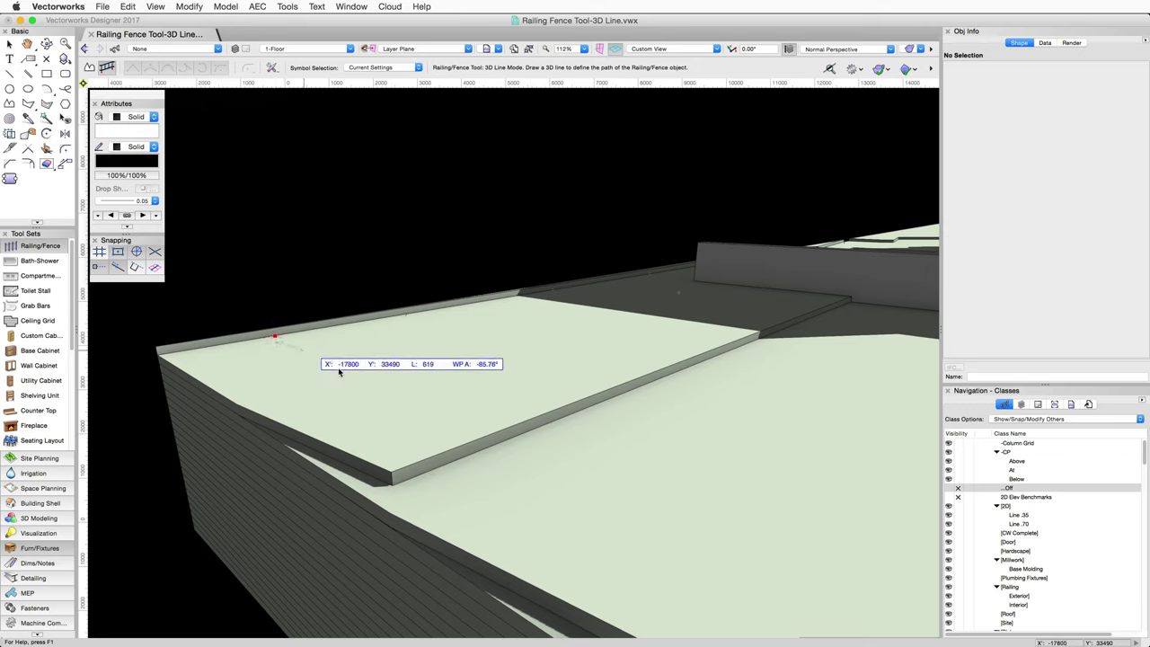
click(532, 422)
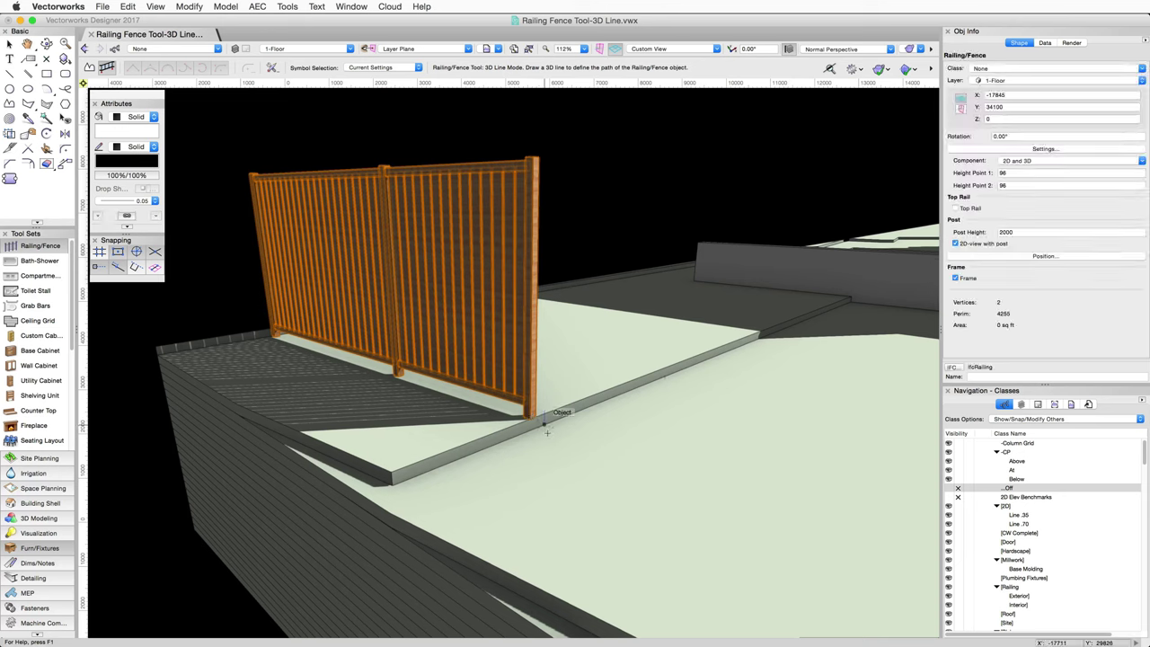
- Configure the next fence without a post at the starting point and without its frame ending at the start and end posts
click(271, 68)
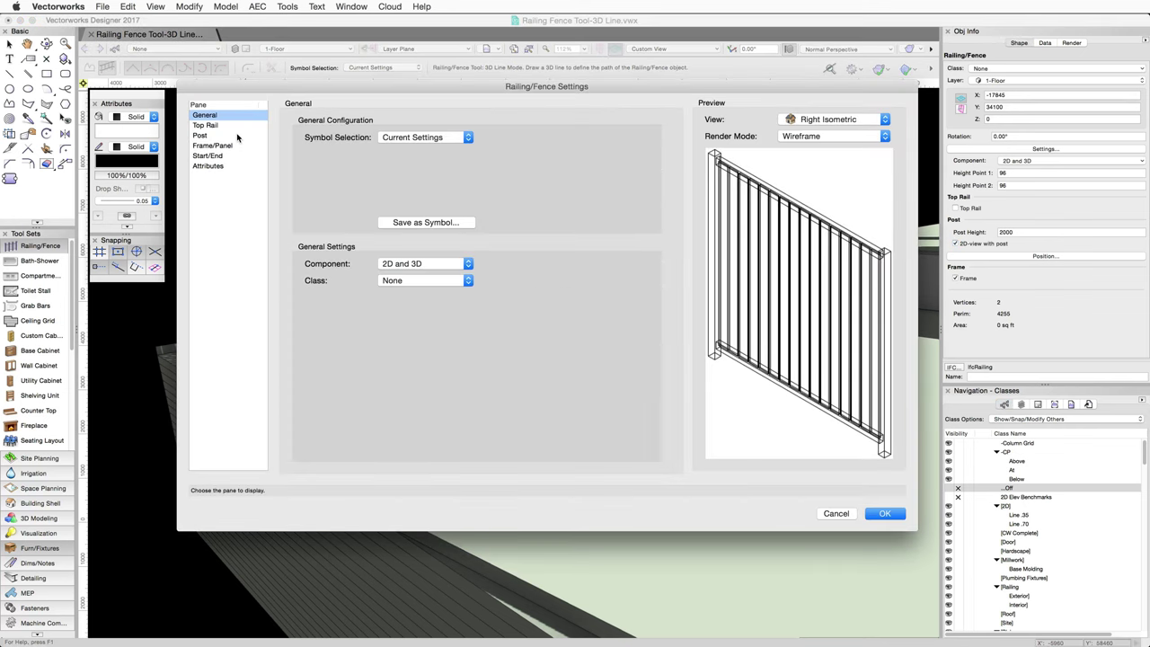
click(237, 135)
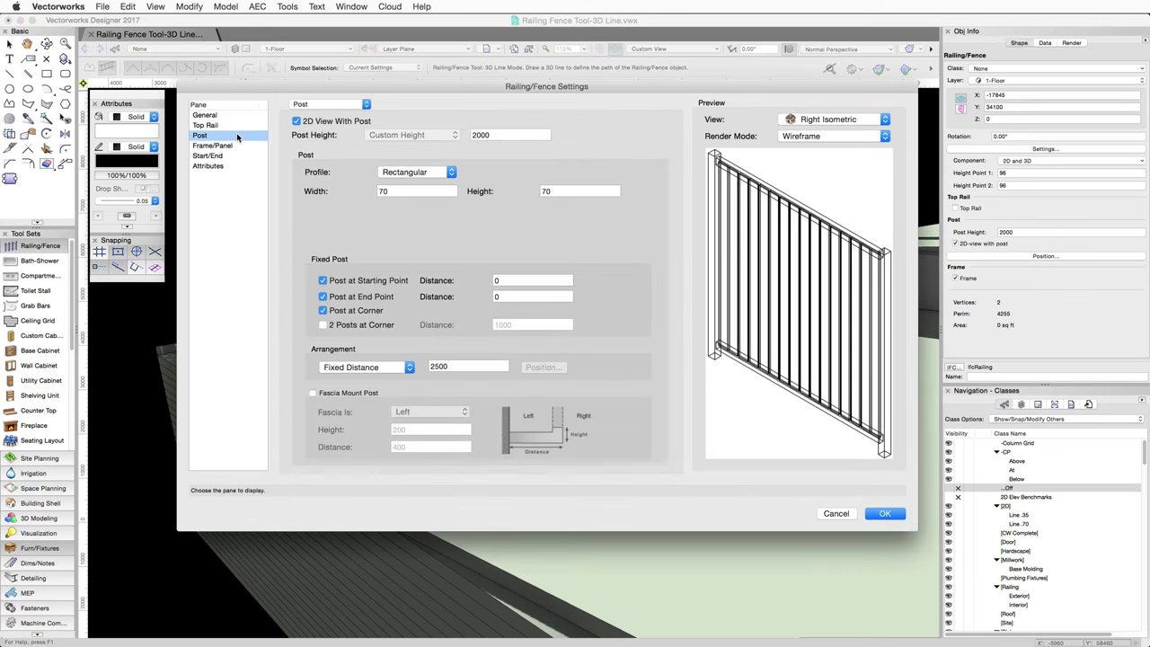
click(323, 281)
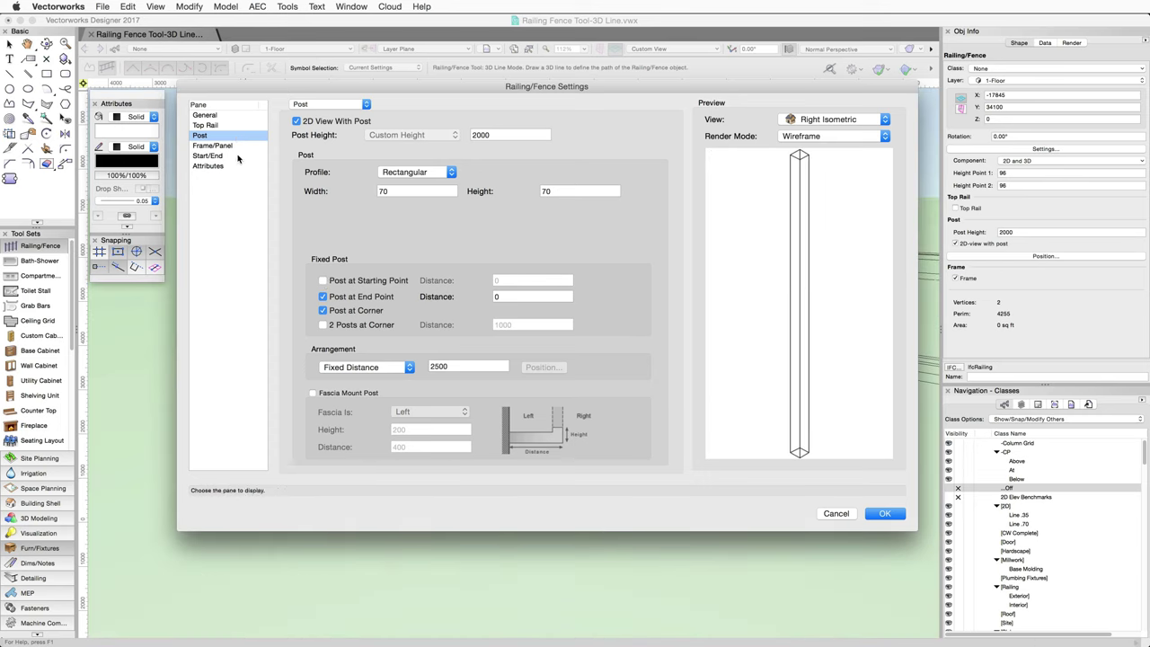
click(214, 146)
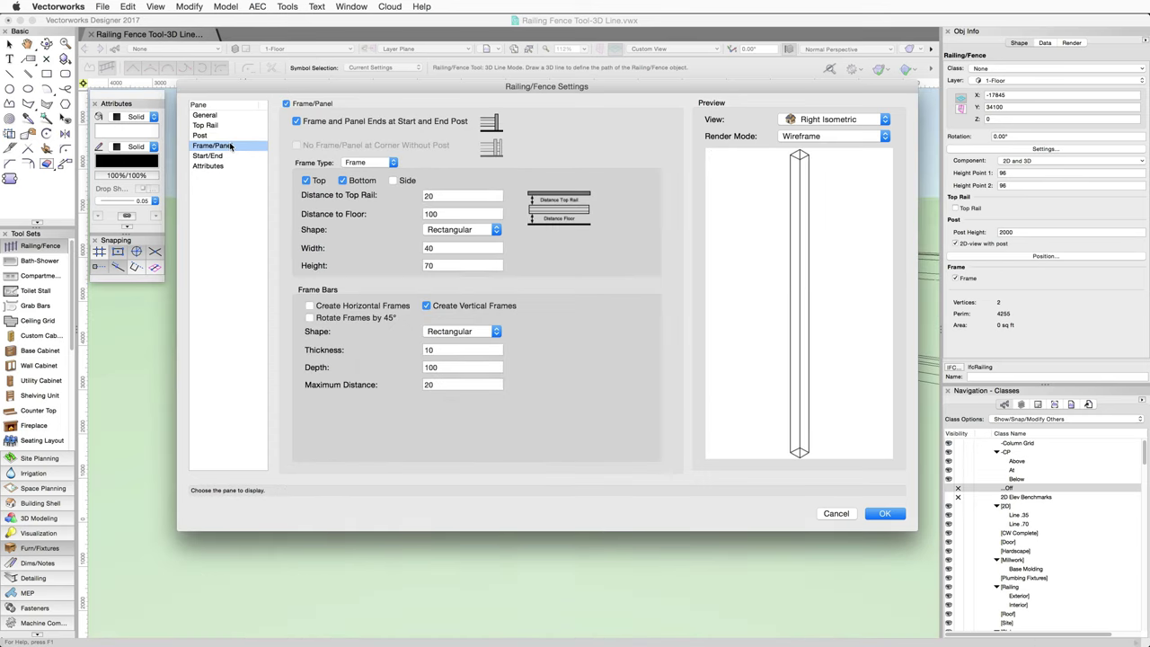
click(297, 122)
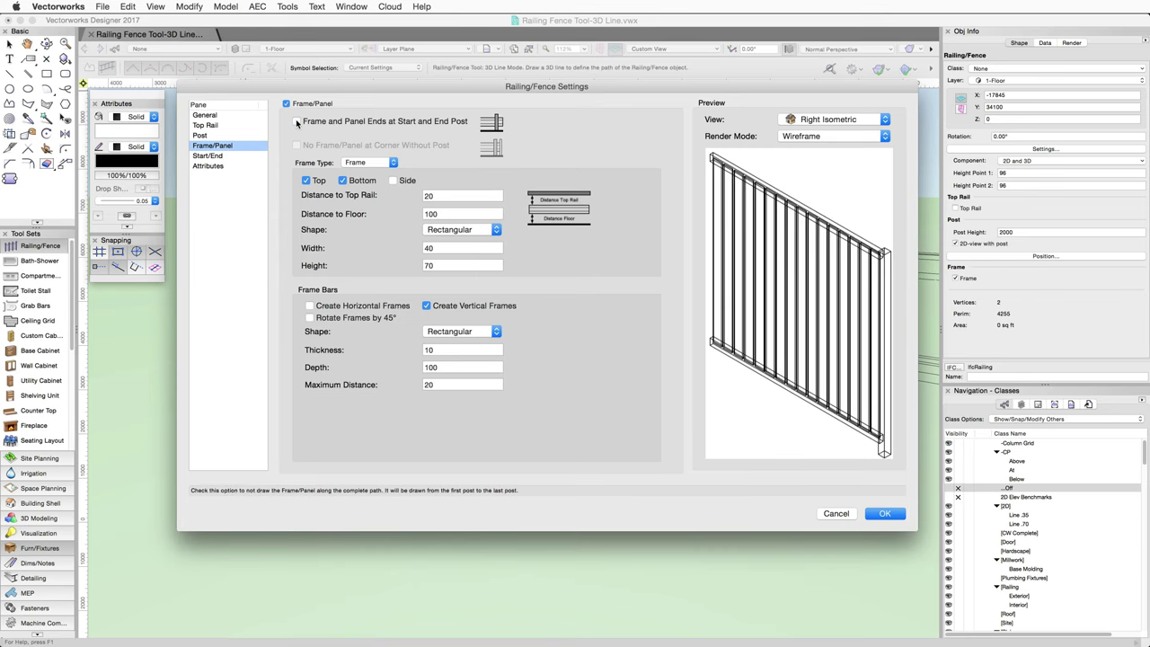
click(884, 513)
- Draw a connected fence about 4283 long in 3D Line Mode from the existing fence's end post across the adjoining light slab to its far edge
middle_drag(788, 595, 531, 503)
scroll(530, 503, down, 3)
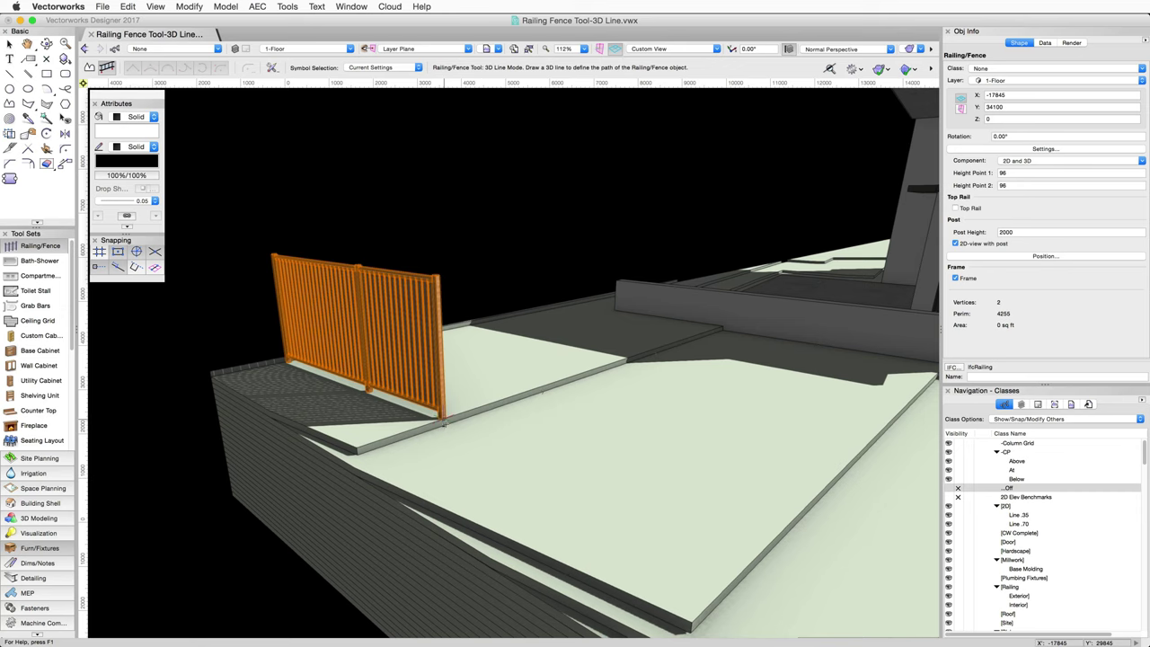
key(z)
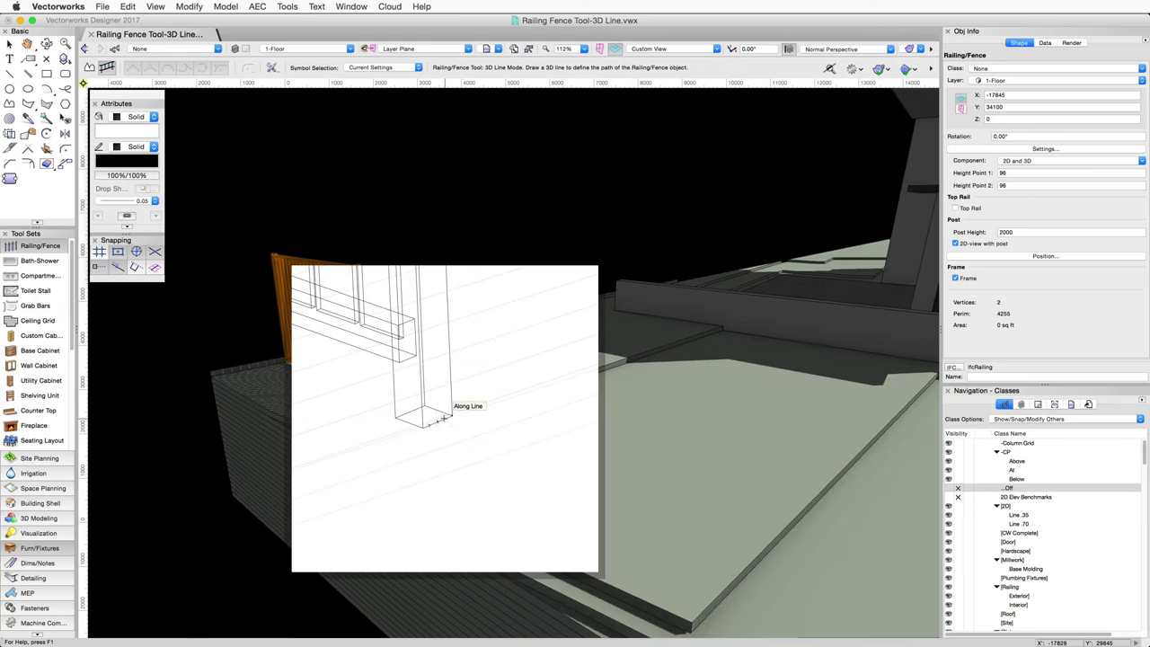
click(438, 422)
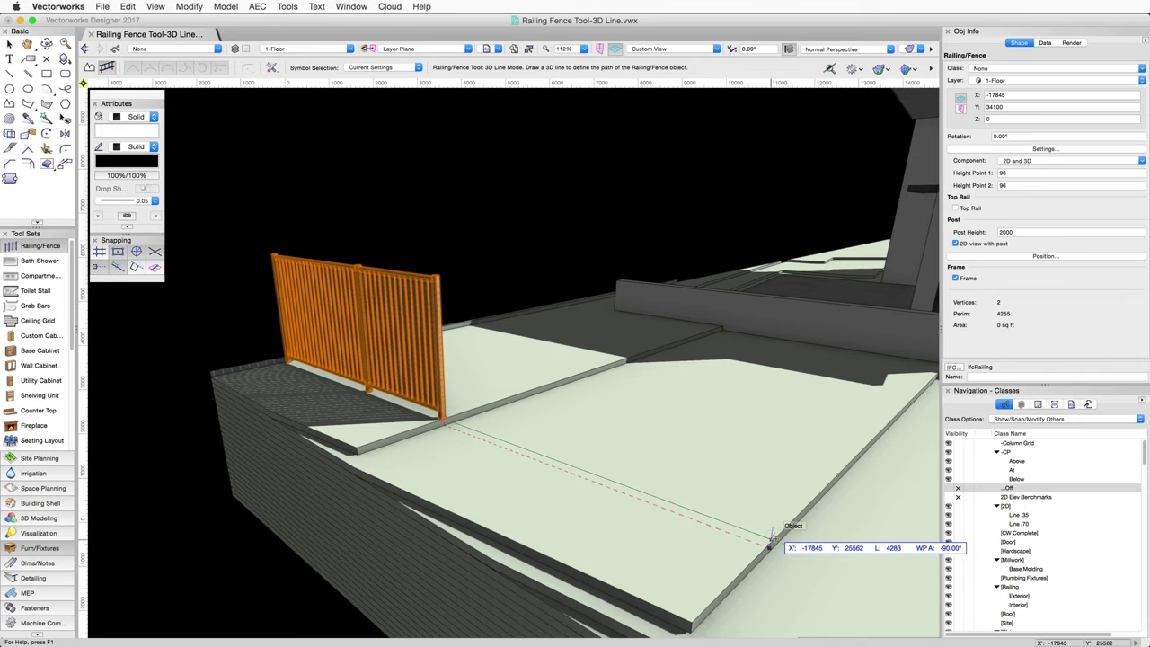
click(765, 542)
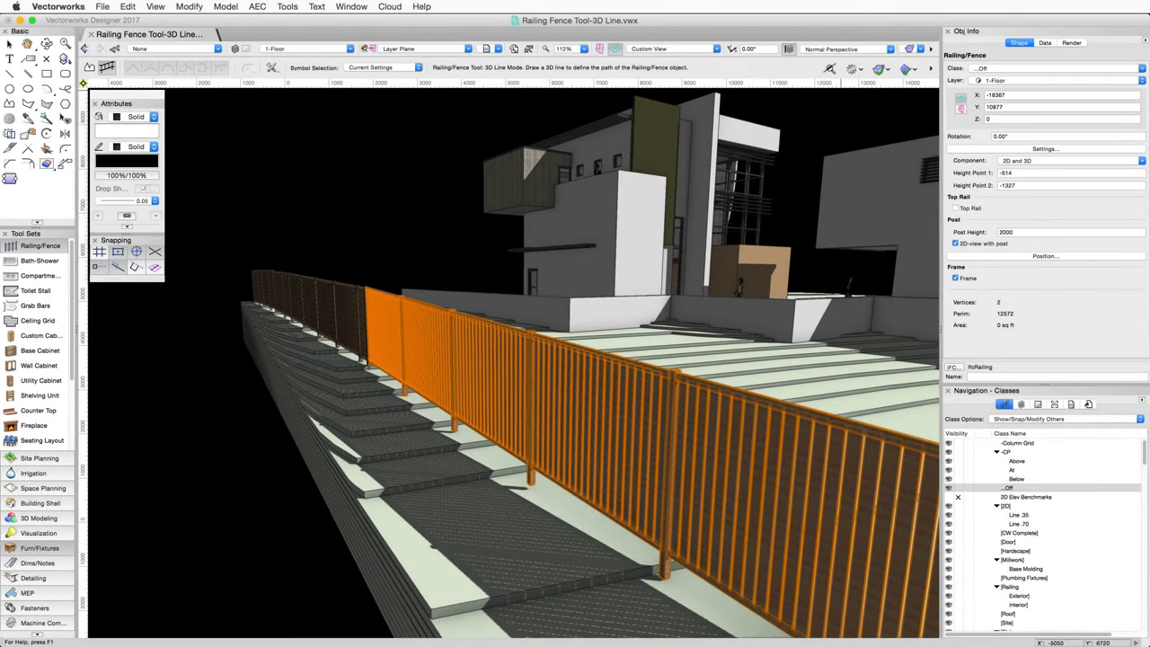
- Set the Offset to Bottom of post 3 to 250 in the selected sloping fence's post positions
click(1043, 256)
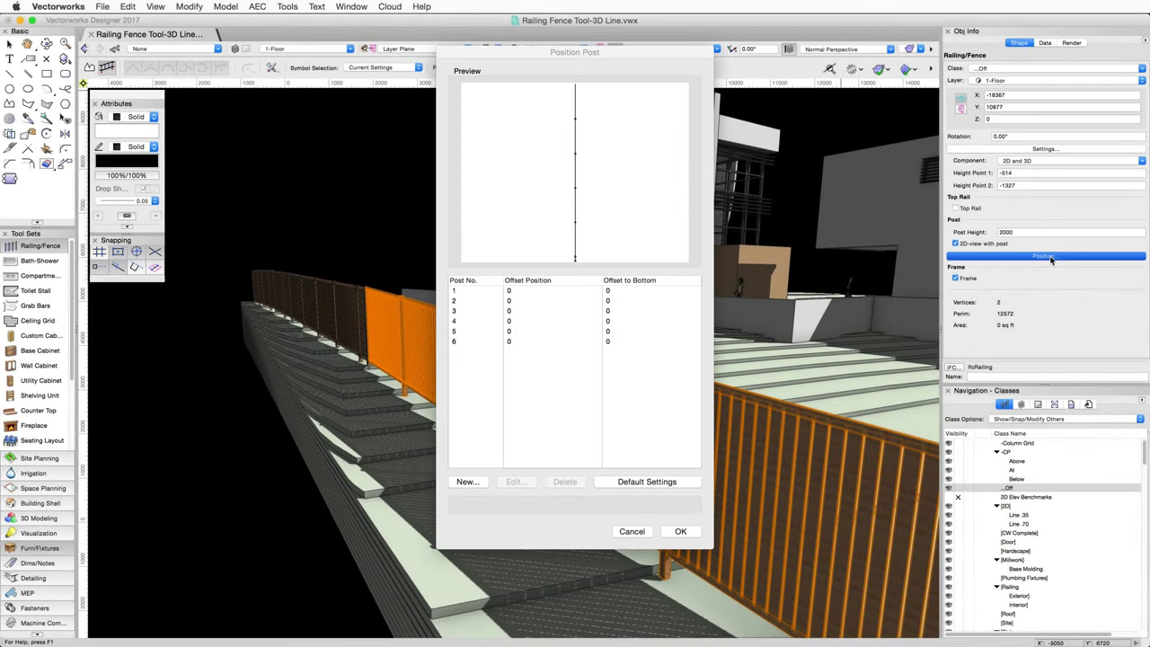
double_click(462, 311)
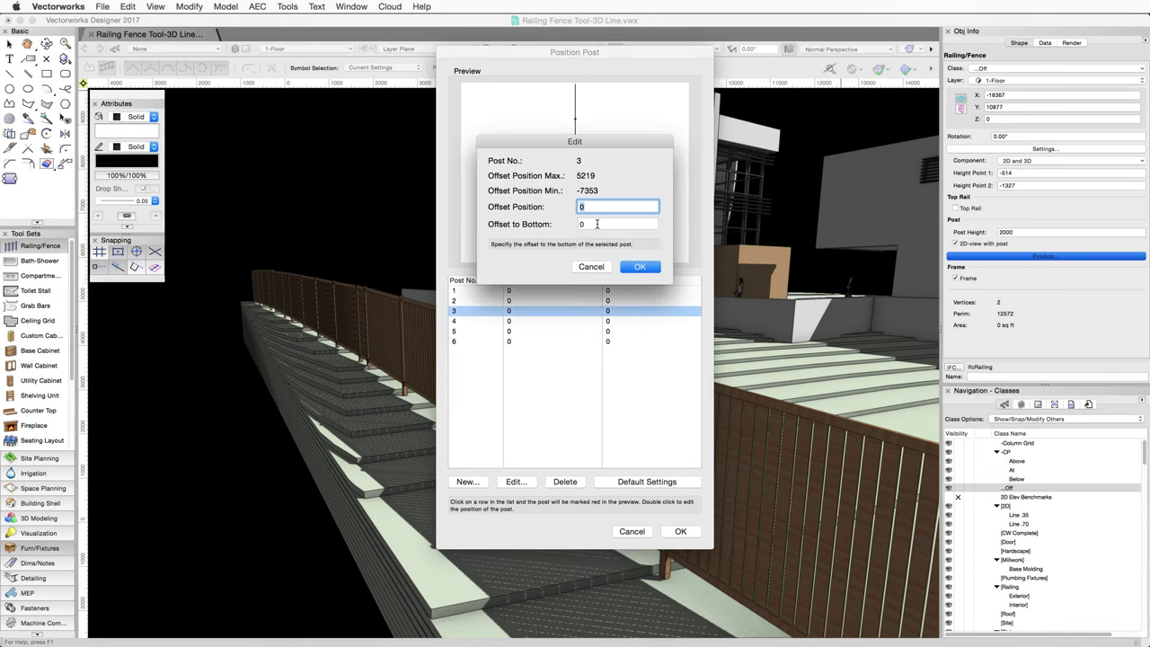
click(595, 225)
text(25)
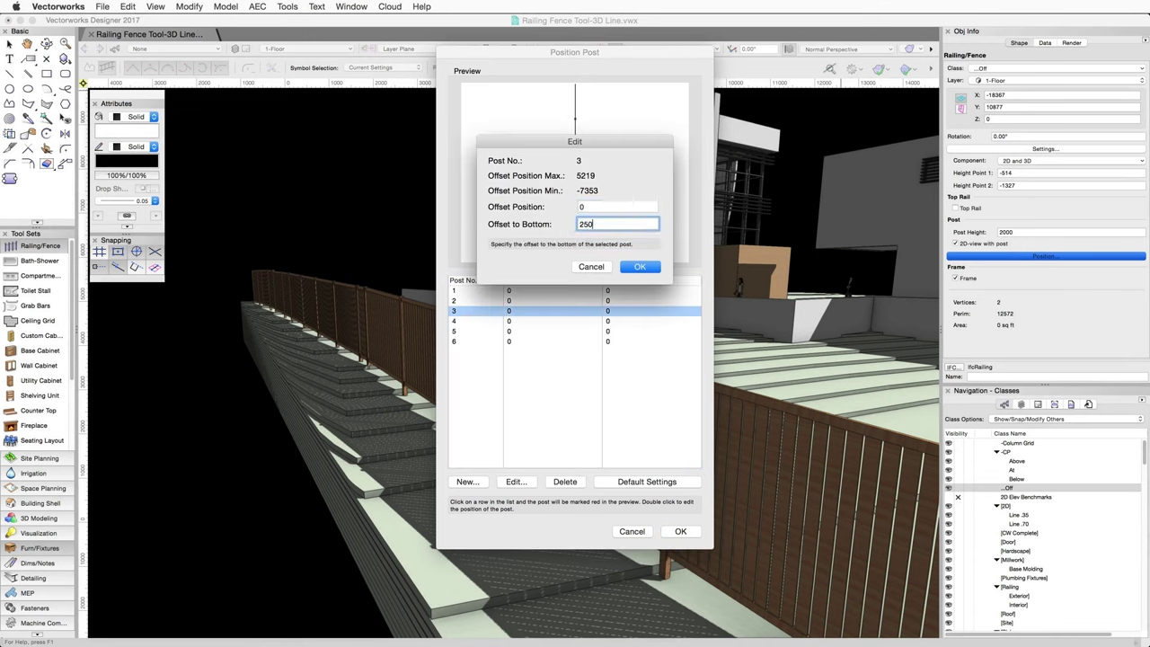
click(645, 268)
click(680, 531)
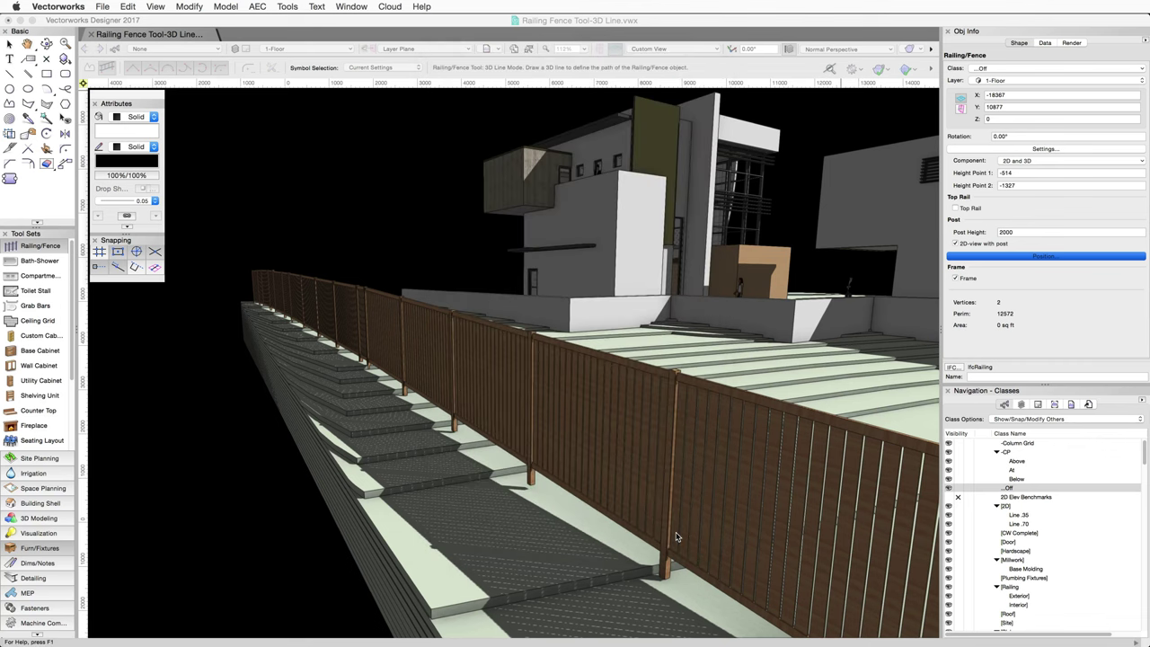